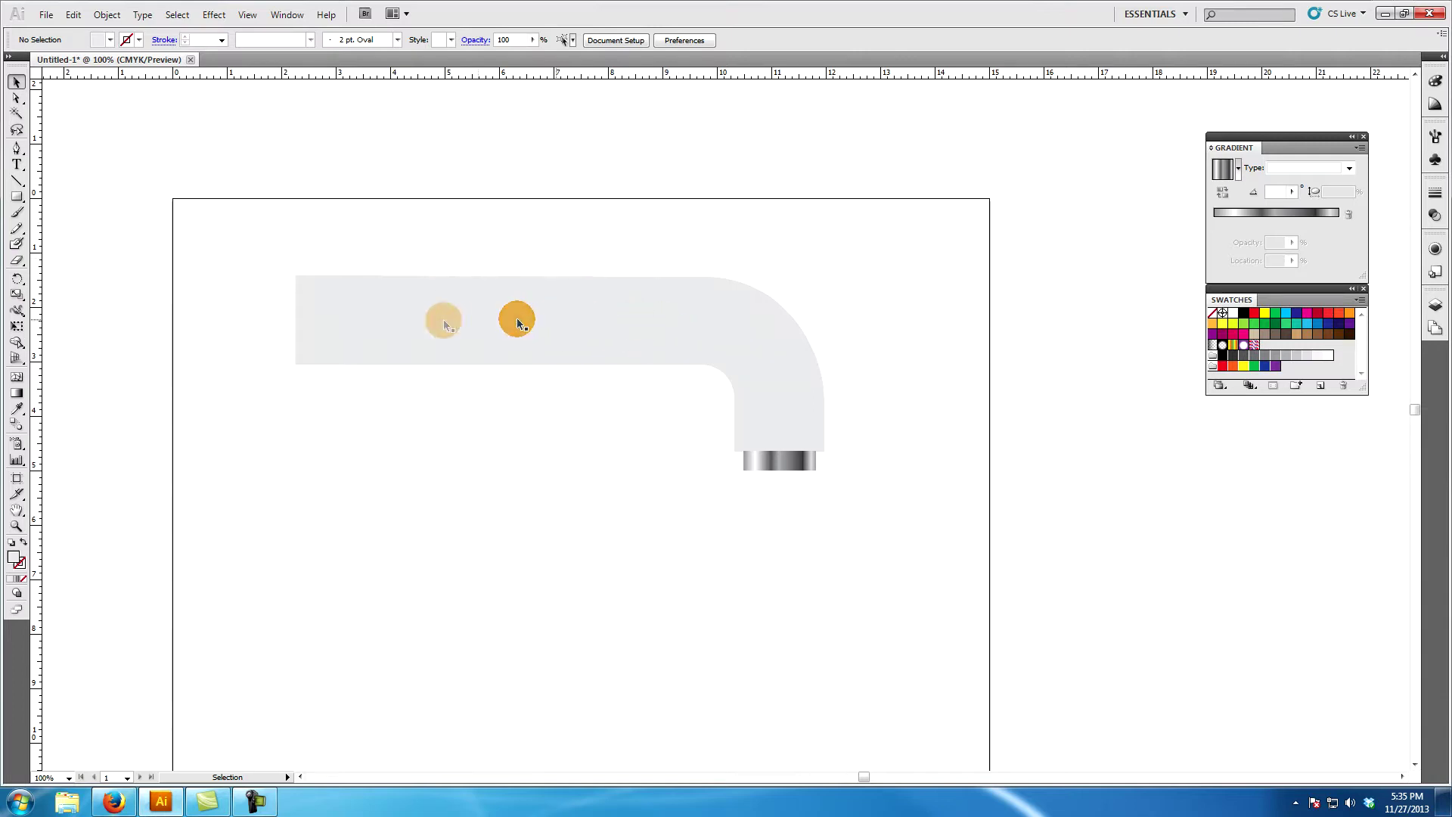
# Step: With the Pen tool, trace the pipe's left end, top edge and outer bend down its right side
pyautogui.click(384, 317)
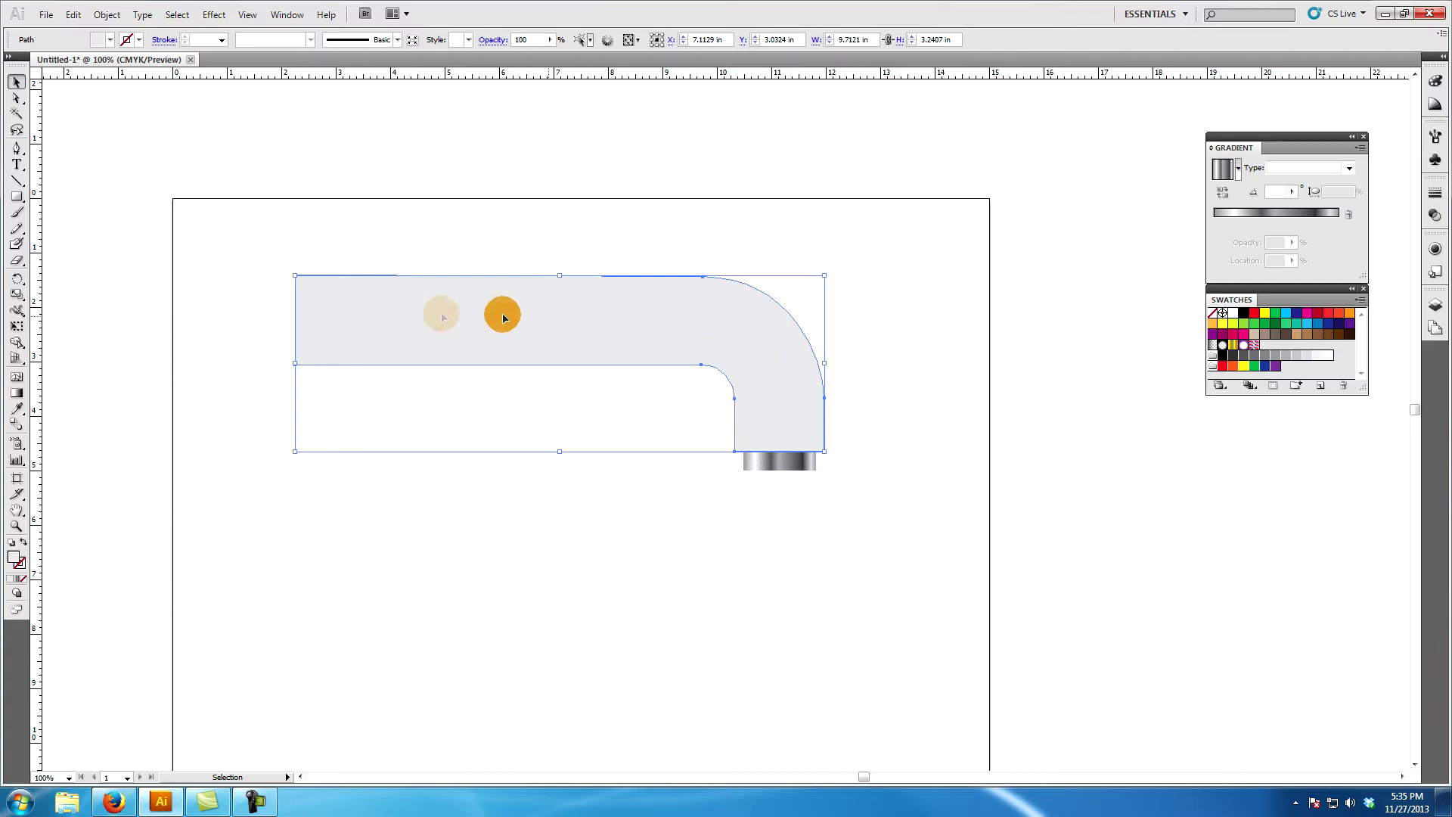
pyautogui.click(254, 302)
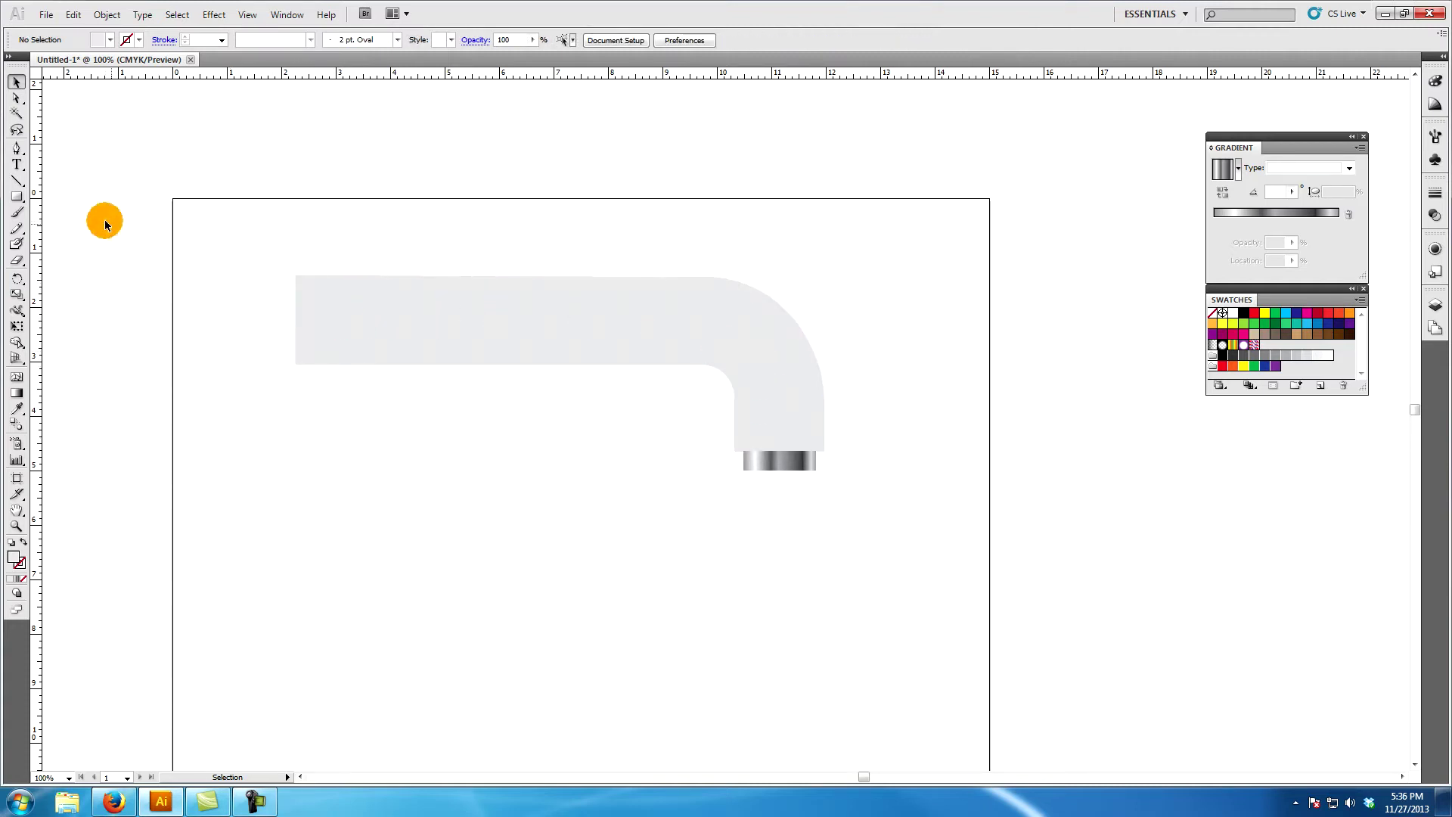
pyautogui.click(18, 149)
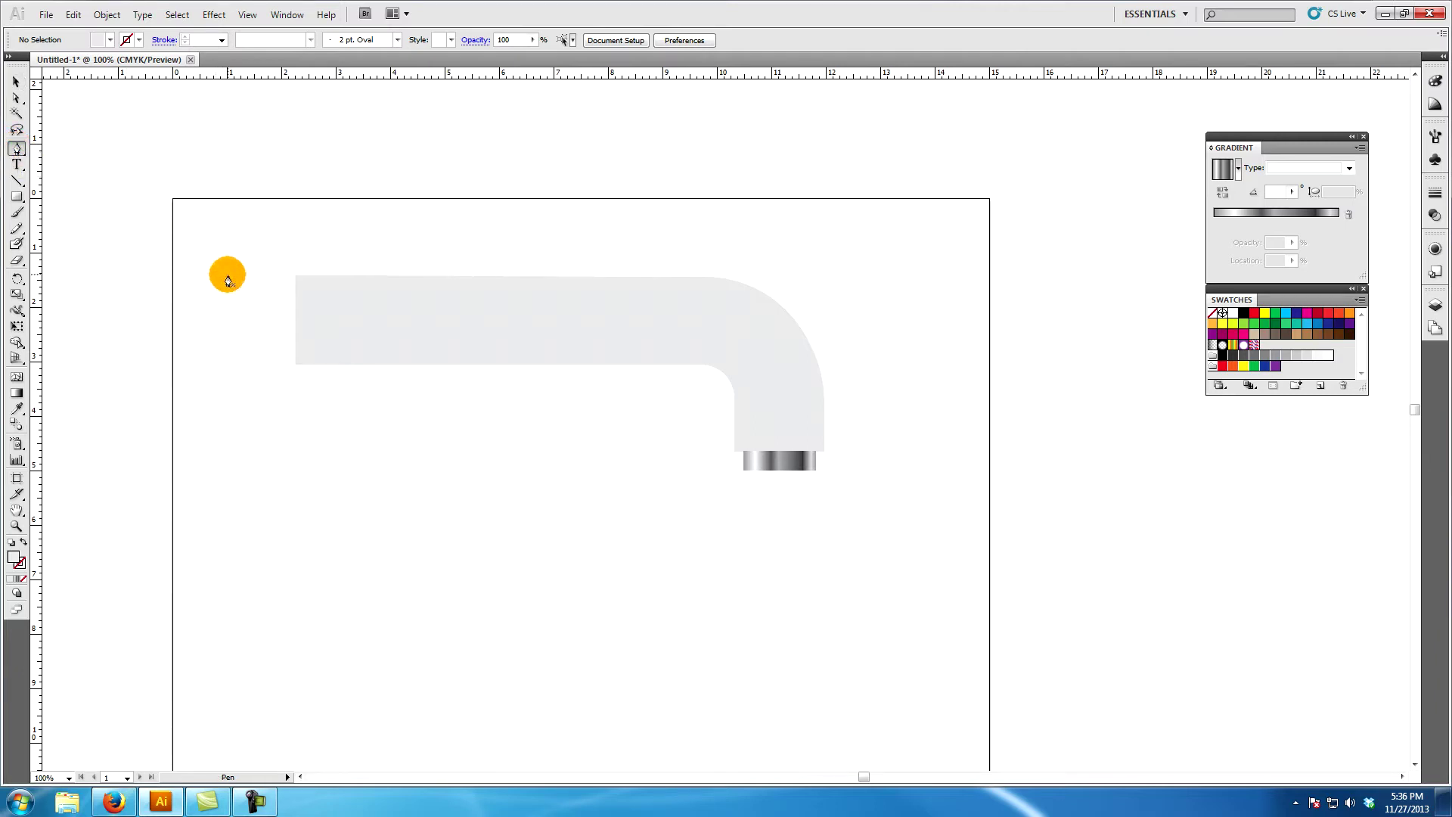
pyautogui.click(295, 365)
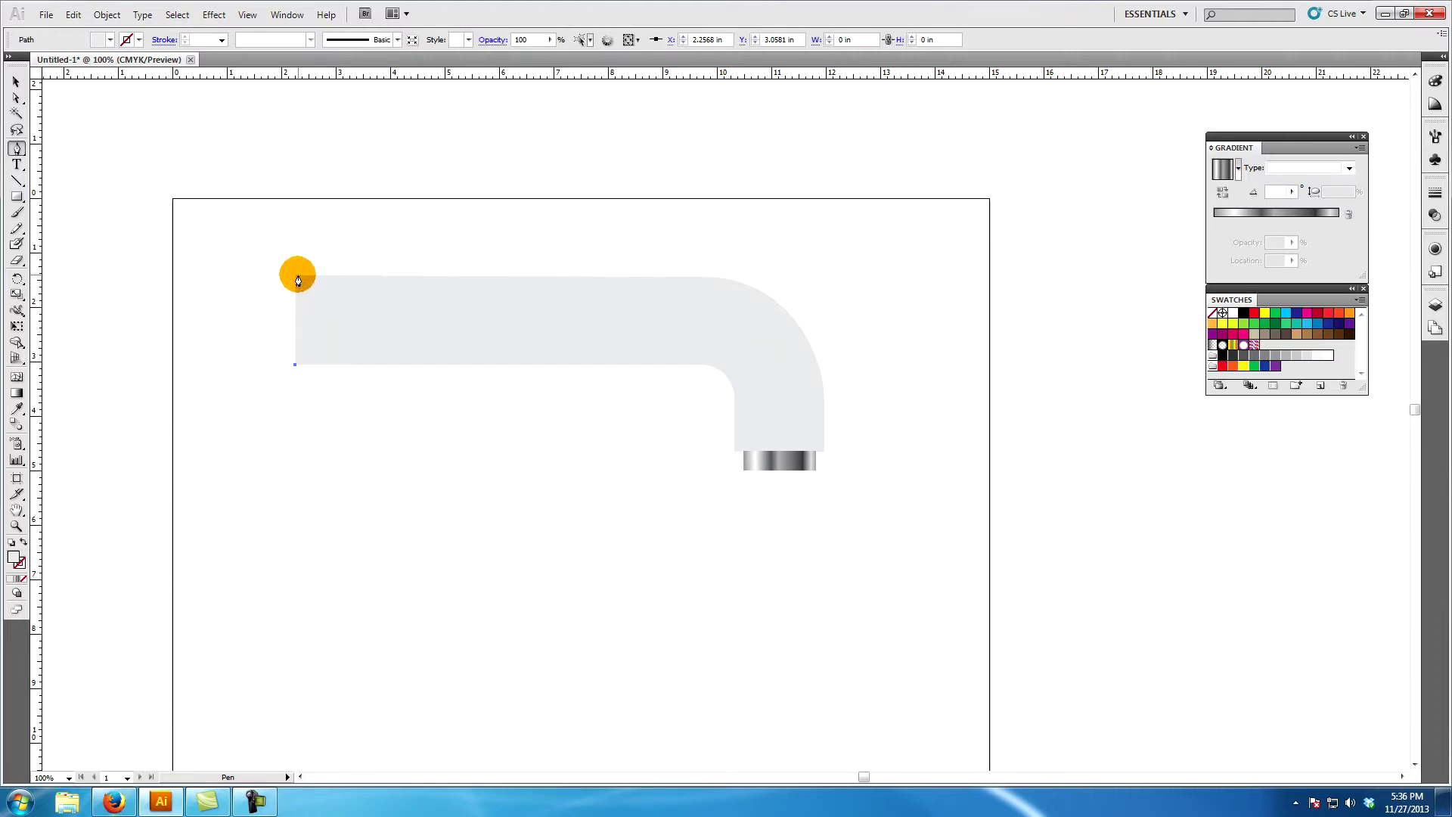
pyautogui.click(295, 276)
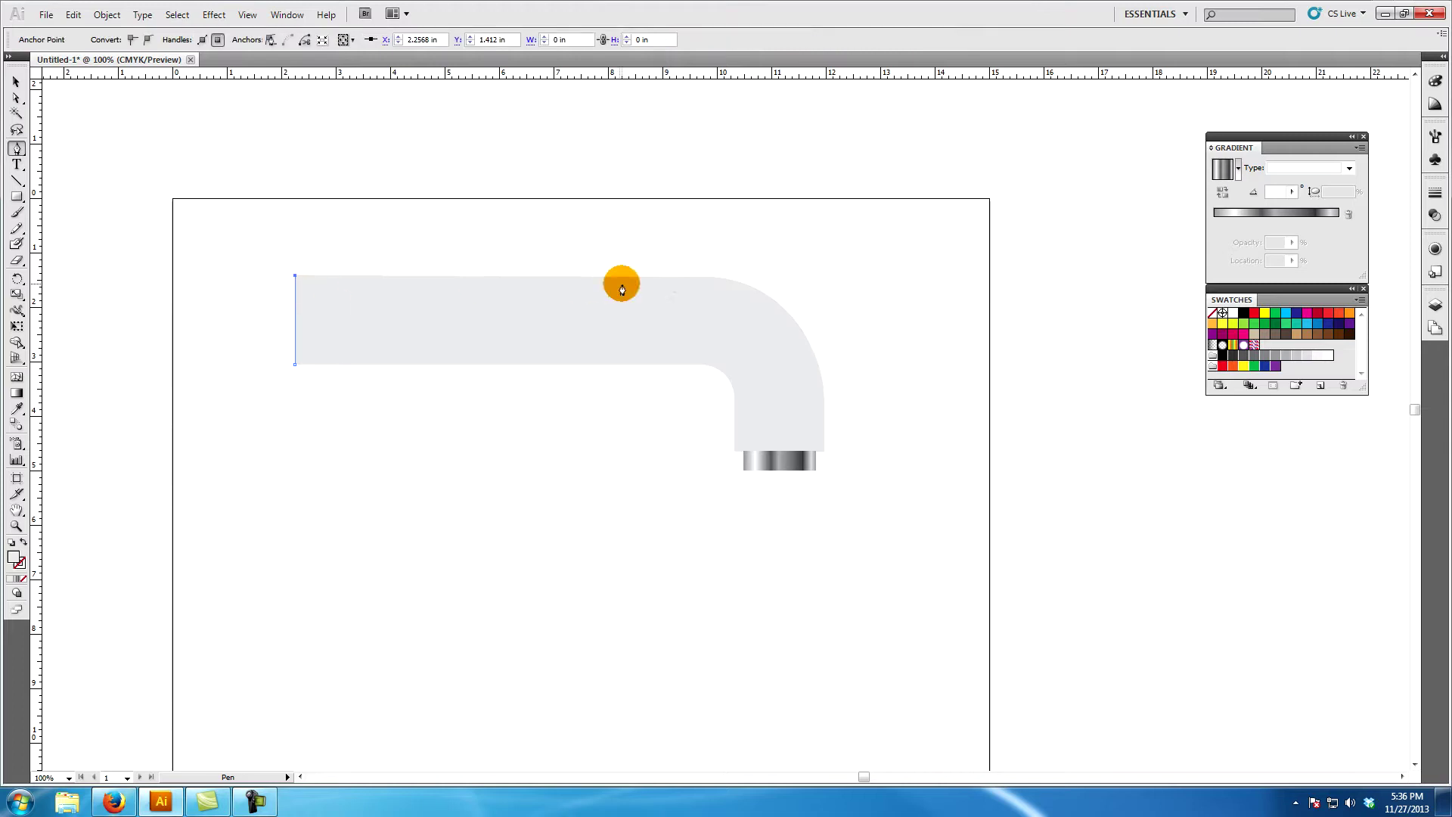
pyautogui.click(707, 276)
pyautogui.click(787, 312)
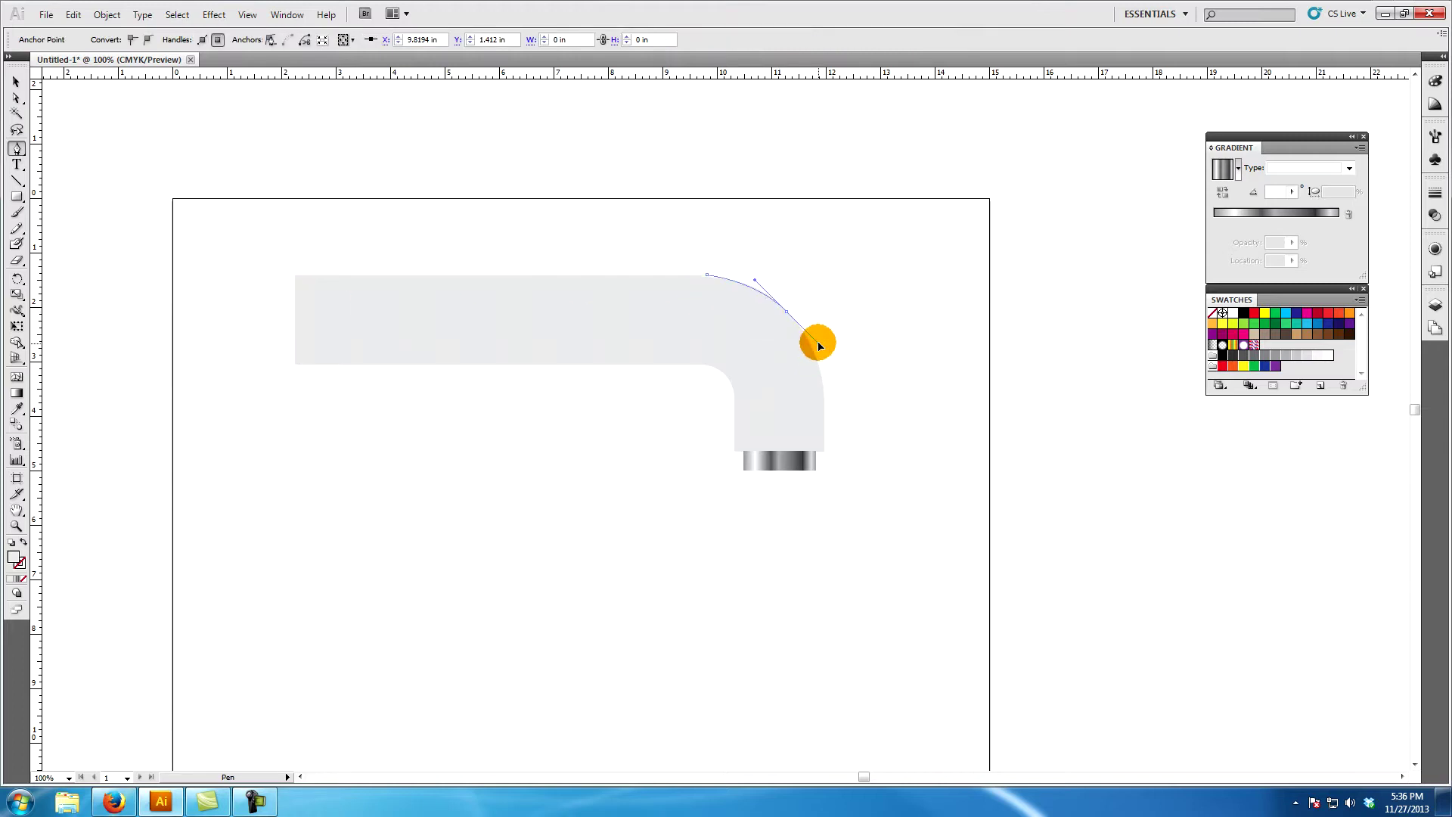
pyautogui.click(819, 343)
pyautogui.moveTo(821, 376); pyautogui.dragTo(823, 393)
# Step: Add the bottom corners, curve around the inner bend and close the path back at the start
pyautogui.click(822, 451)
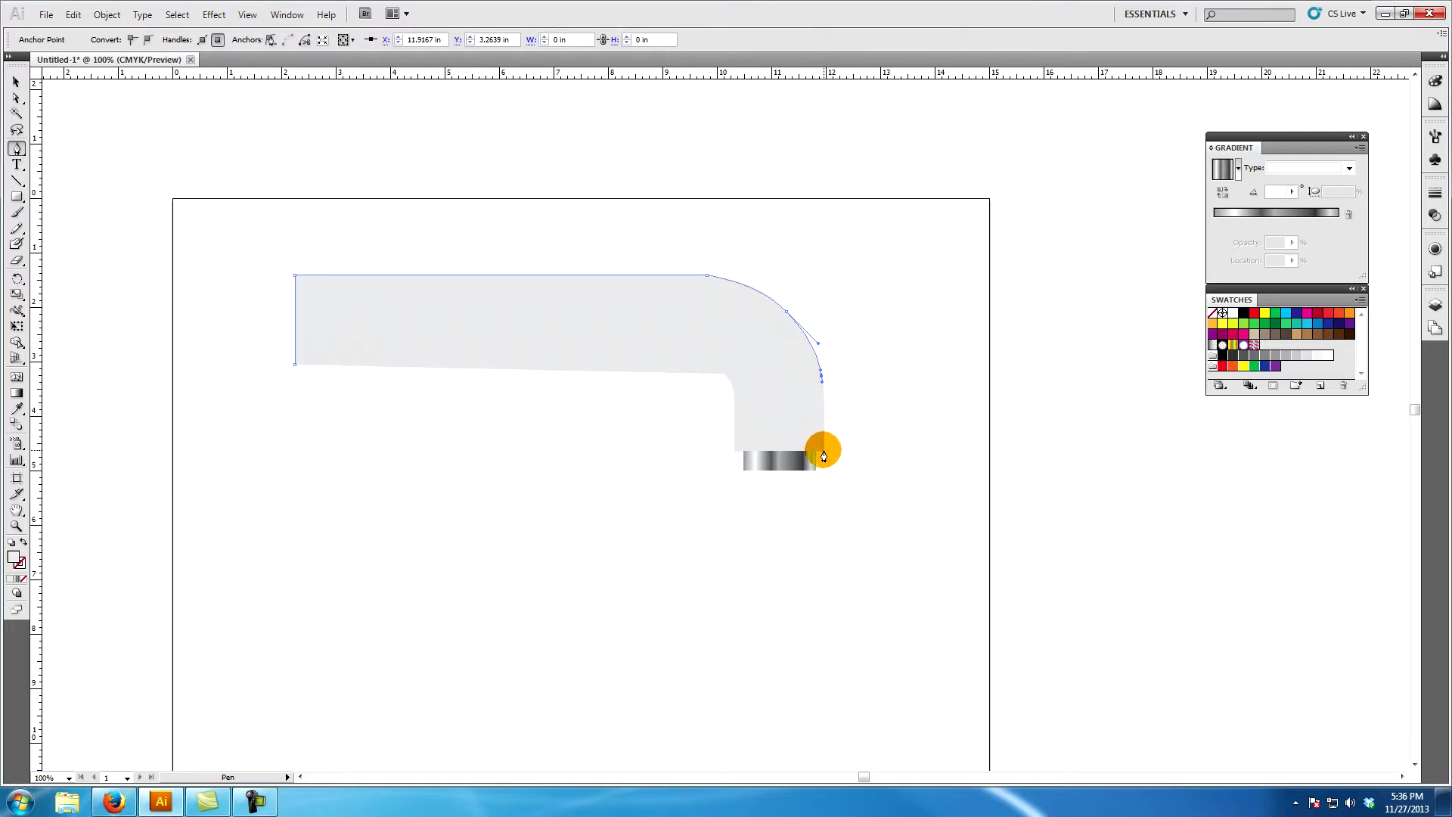
pyautogui.click(734, 450)
pyautogui.hotkey('ctrl', 'y')
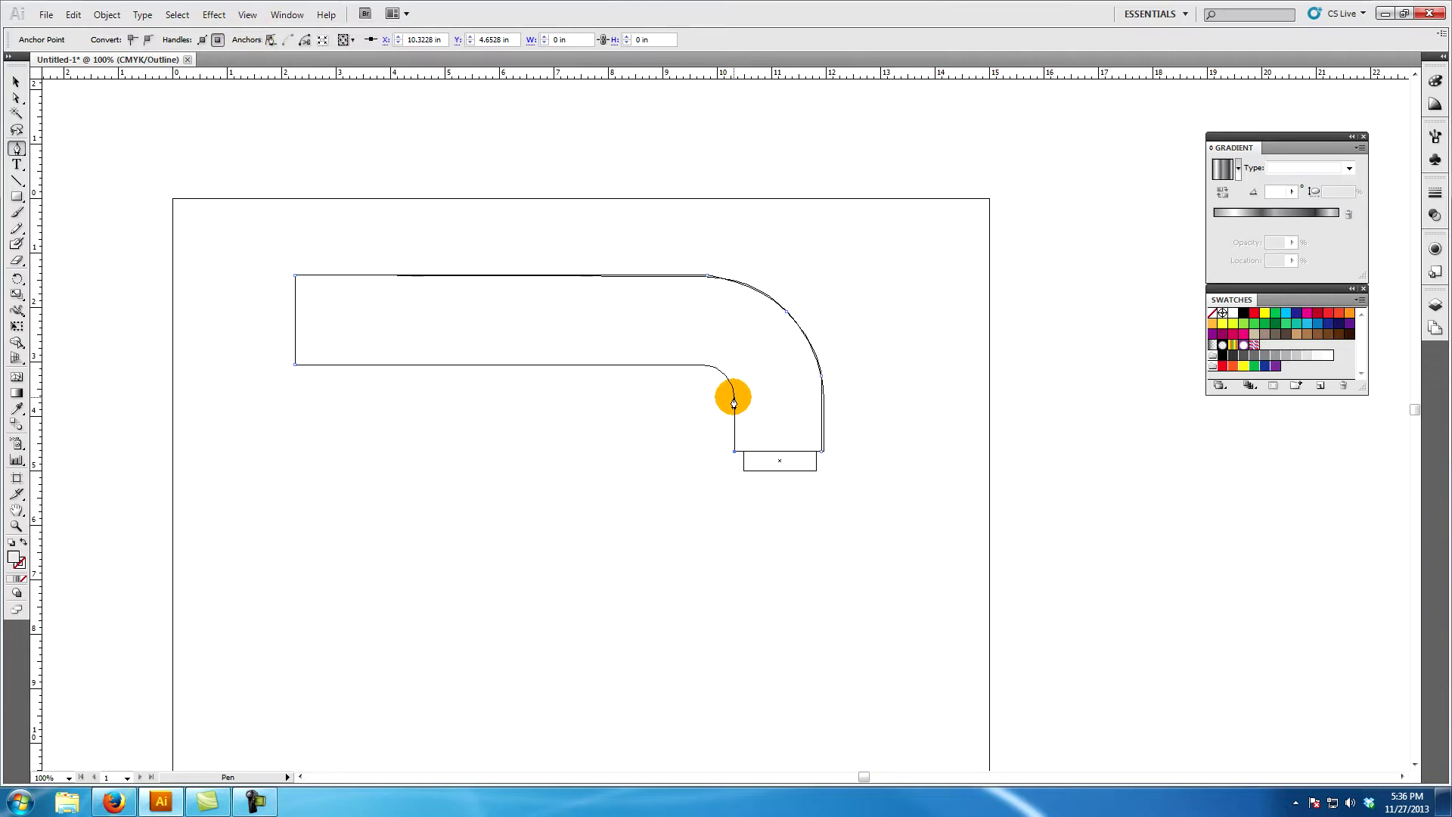
pyautogui.moveTo(734, 398); pyautogui.dragTo(650, 367)
pyautogui.click(295, 365)
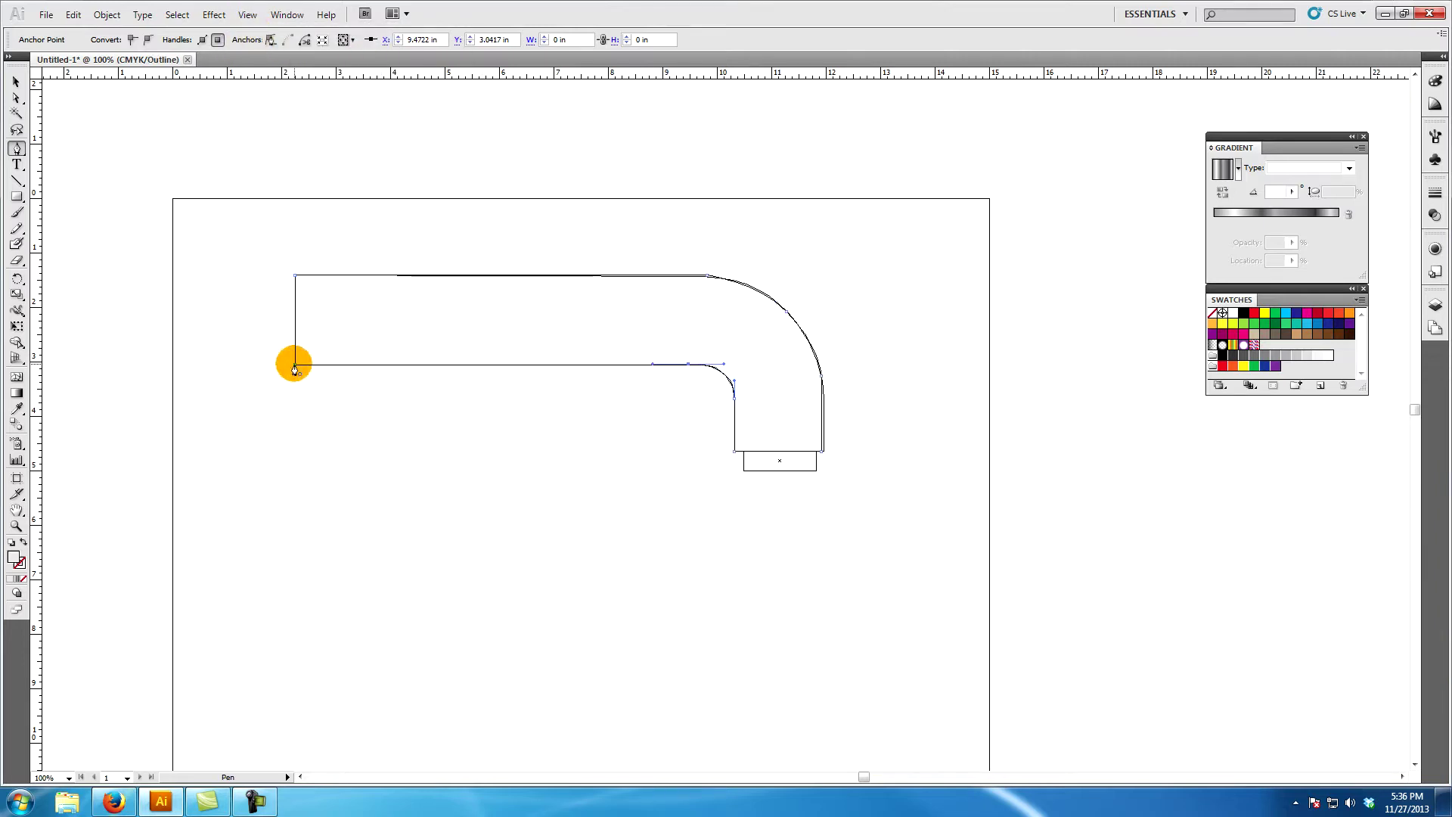
pyautogui.click(248, 15)
pyautogui.click(269, 31)
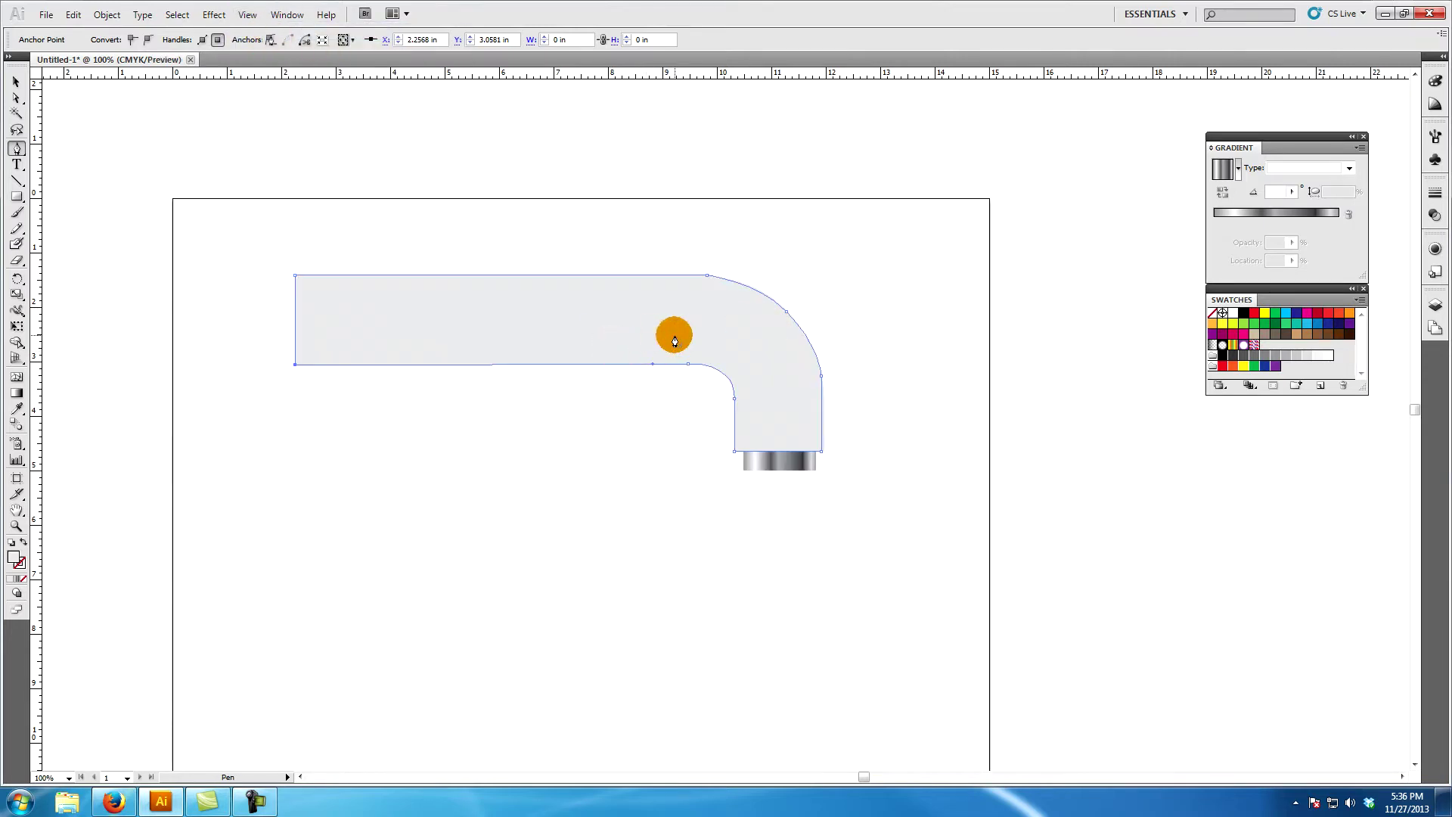
# Step: Fill the traced shape red and check it against the grey original, undoing the test move
pyautogui.click(16, 82)
pyautogui.click(16, 98)
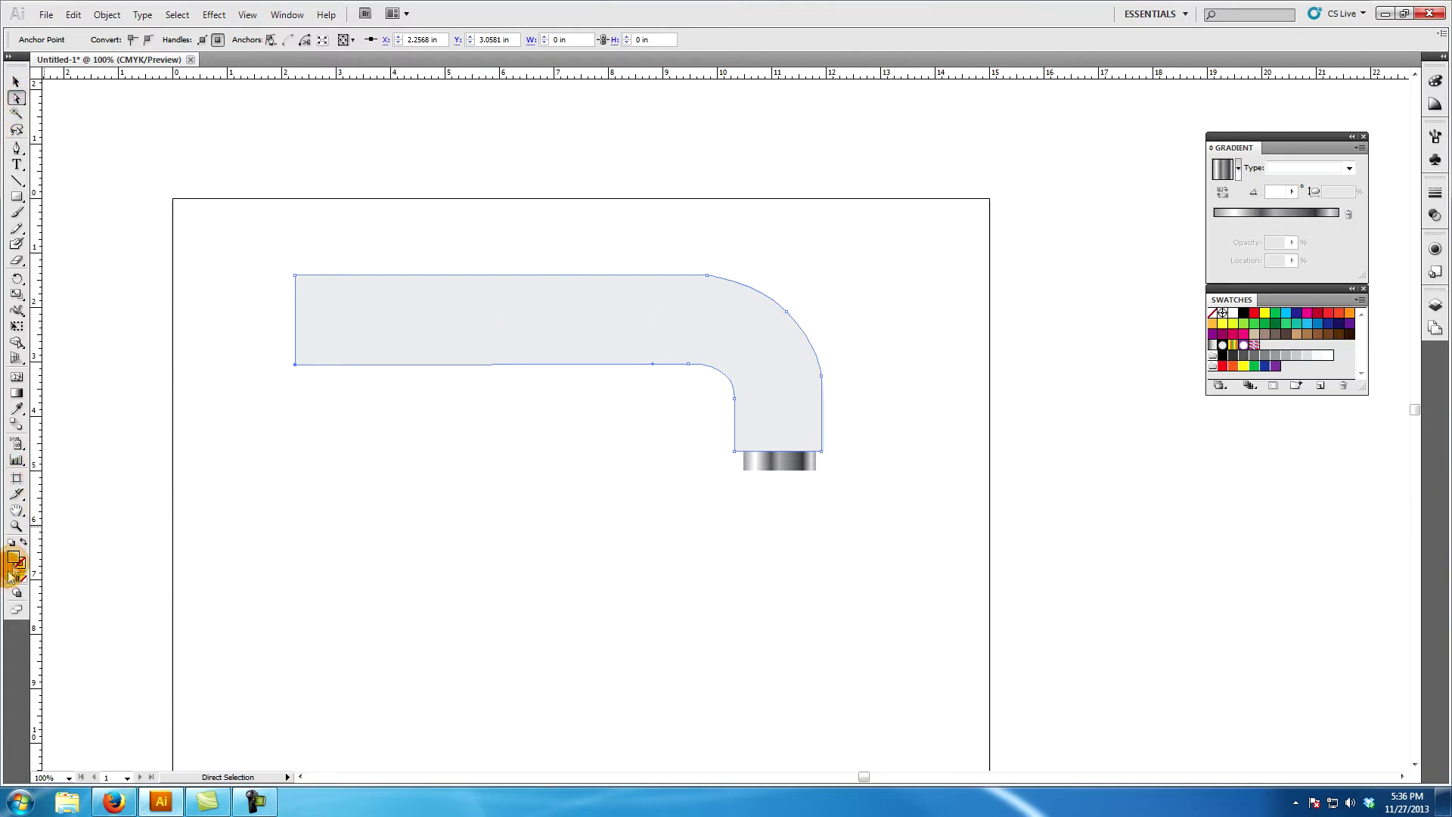
pyautogui.click(1255, 314)
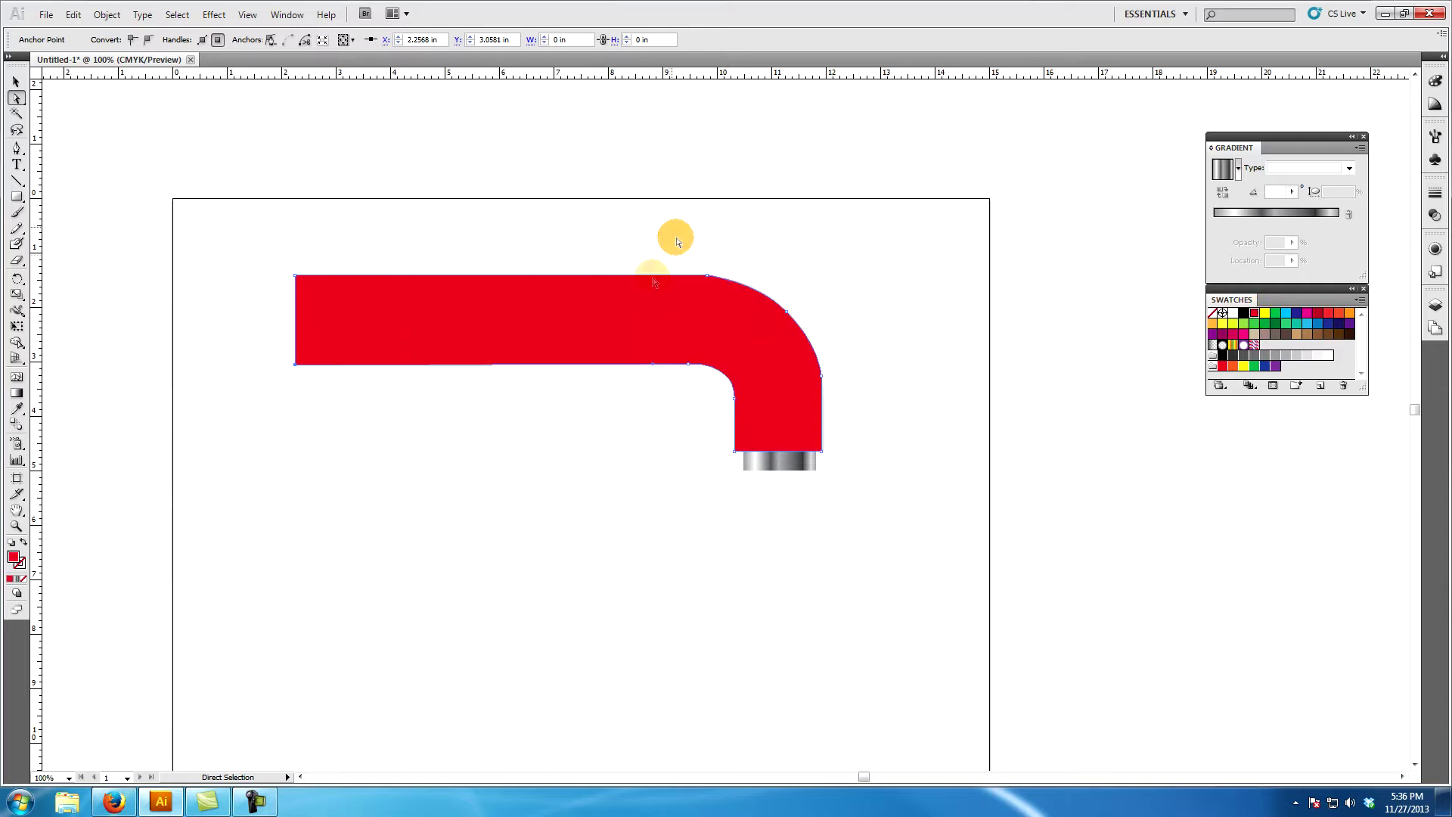
pyautogui.moveTo(633, 327); pyautogui.dragTo(682, 192)
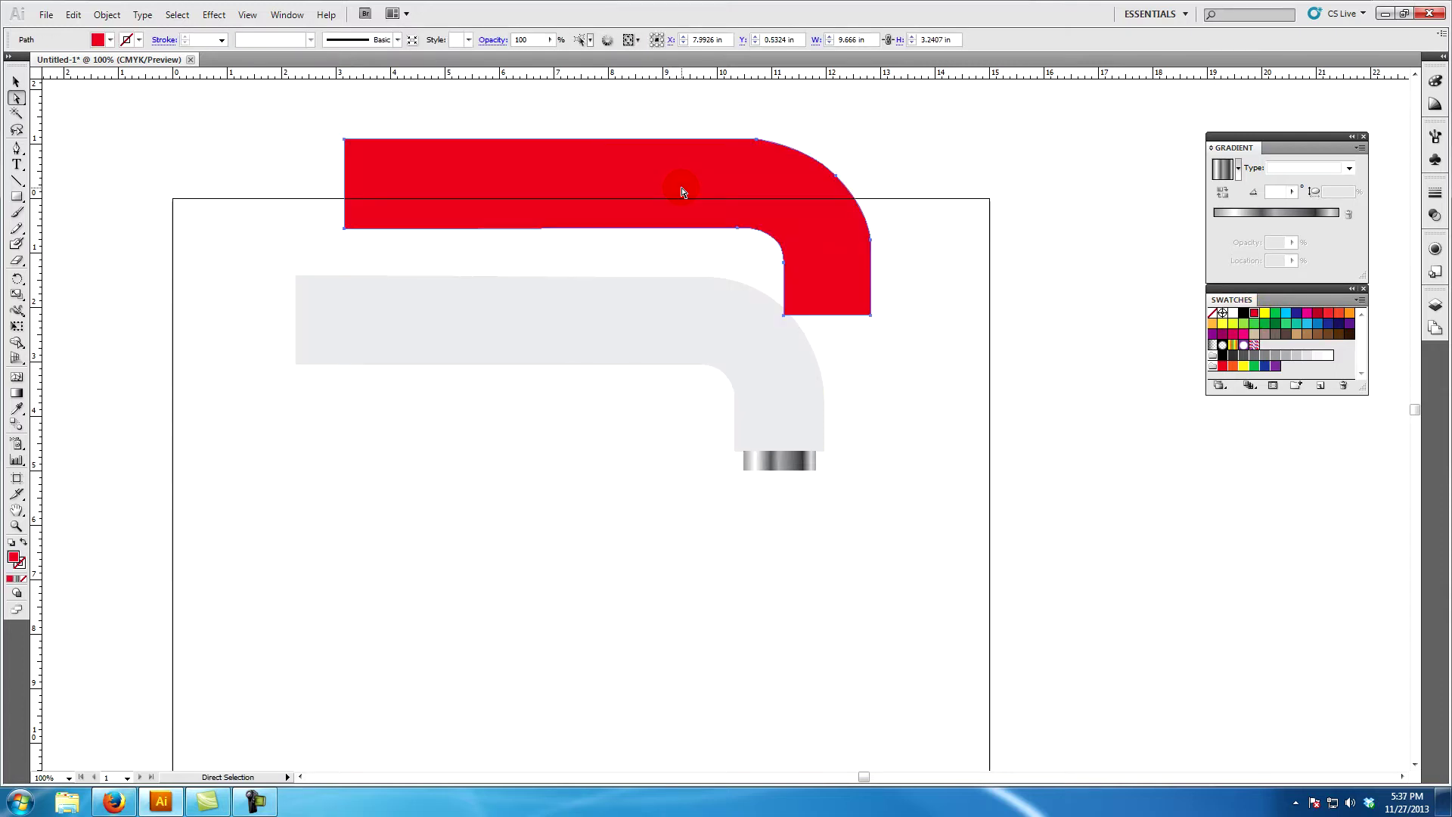
pyautogui.hotkey('ctrl', 'z')
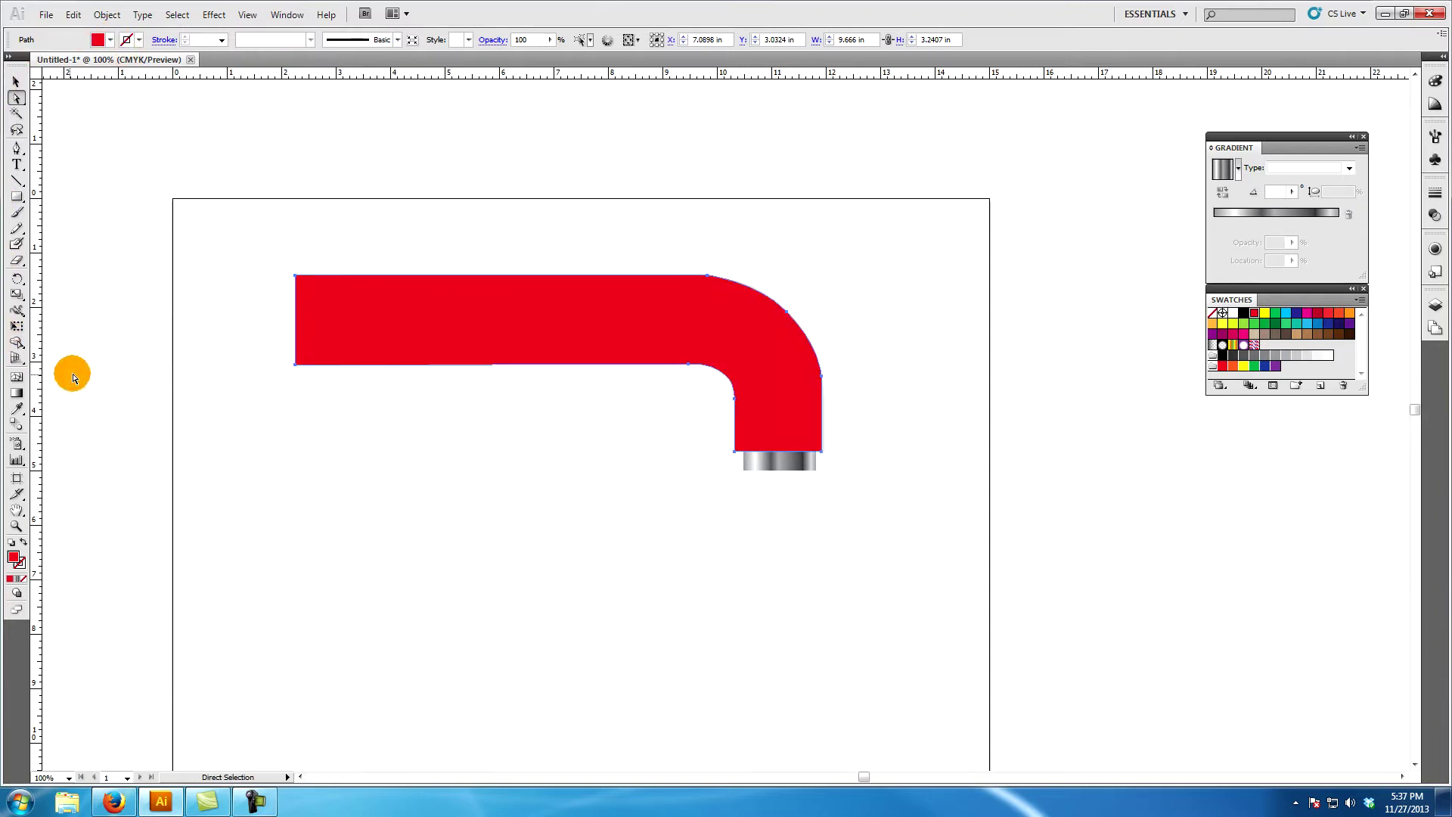
# Step: With the Mesh tool, add eight mesh lines along the red pipe's bottom edge, from the left end into the vertical leg
pyautogui.click(17, 379)
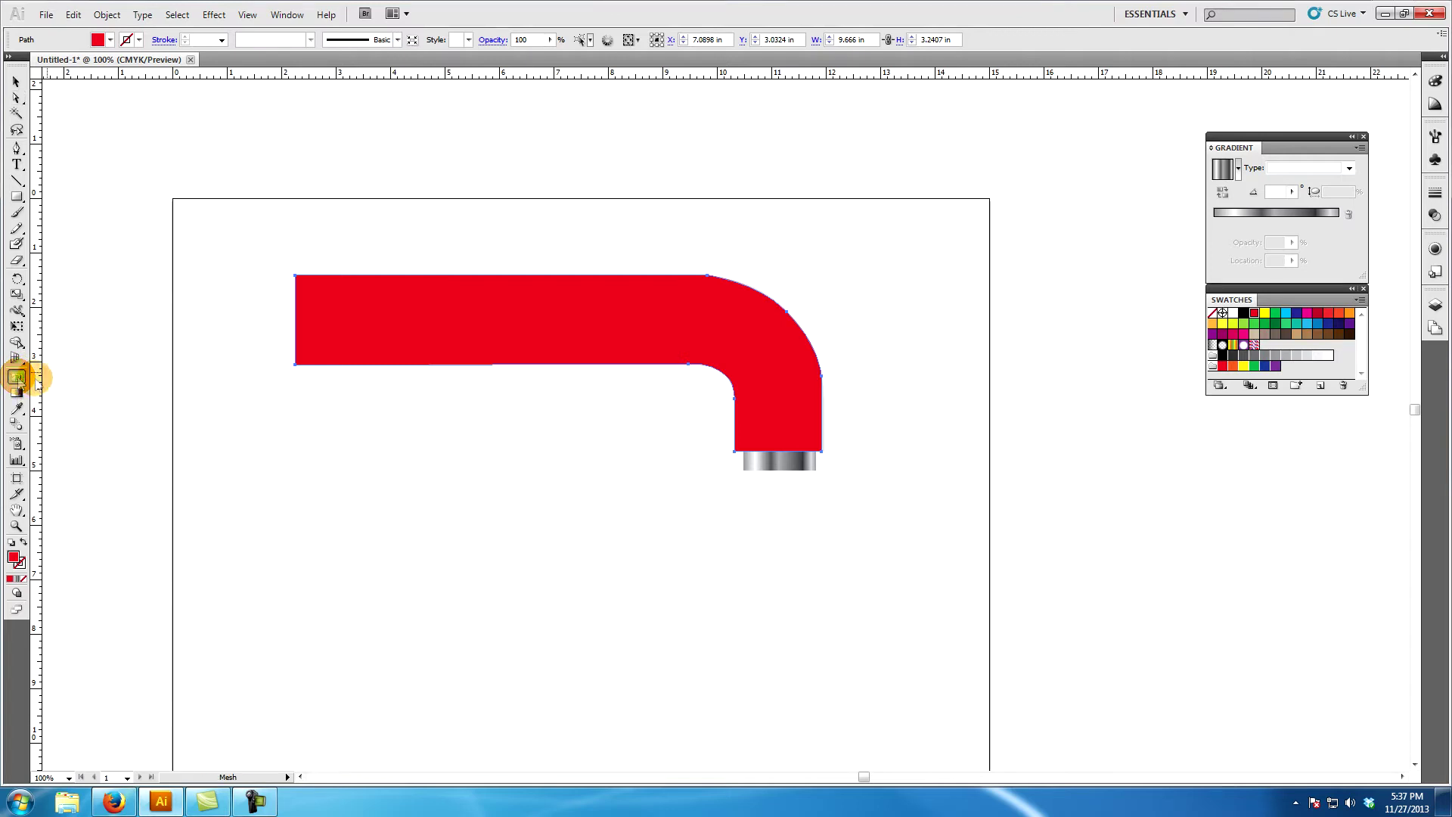
pyautogui.click(336, 366)
pyautogui.click(382, 364)
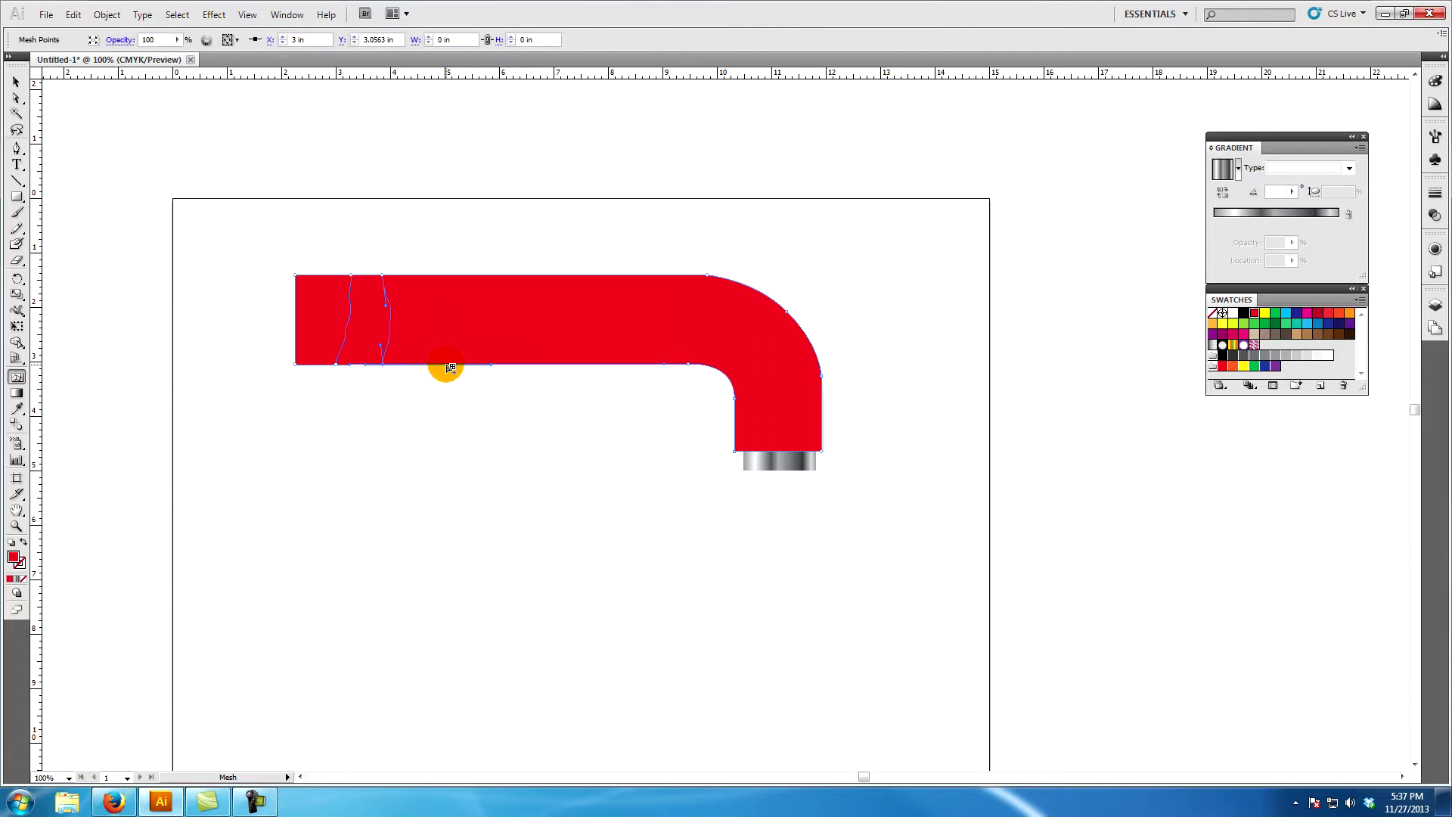
pyautogui.click(497, 364)
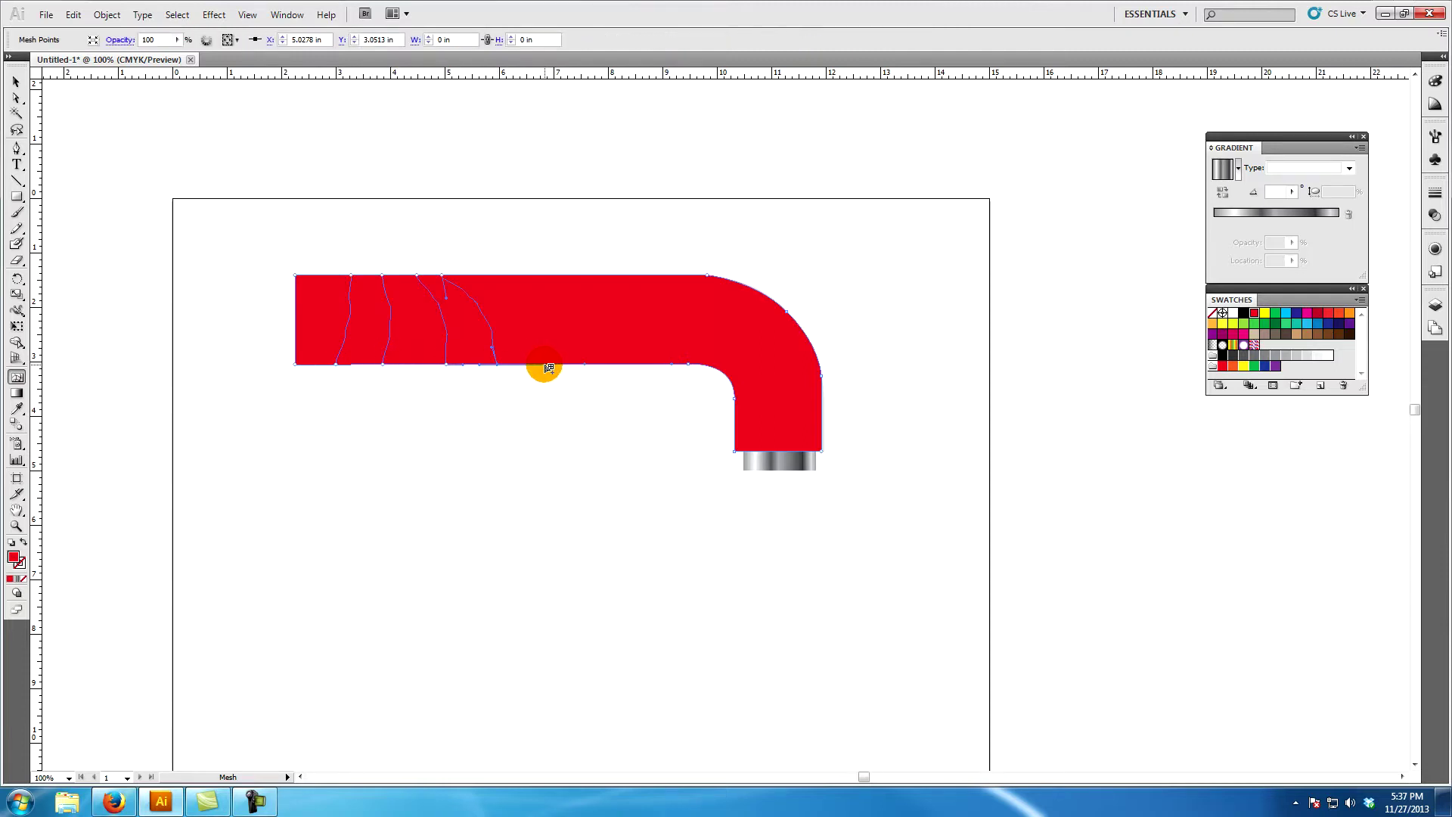
pyautogui.click(544, 364)
pyautogui.click(603, 365)
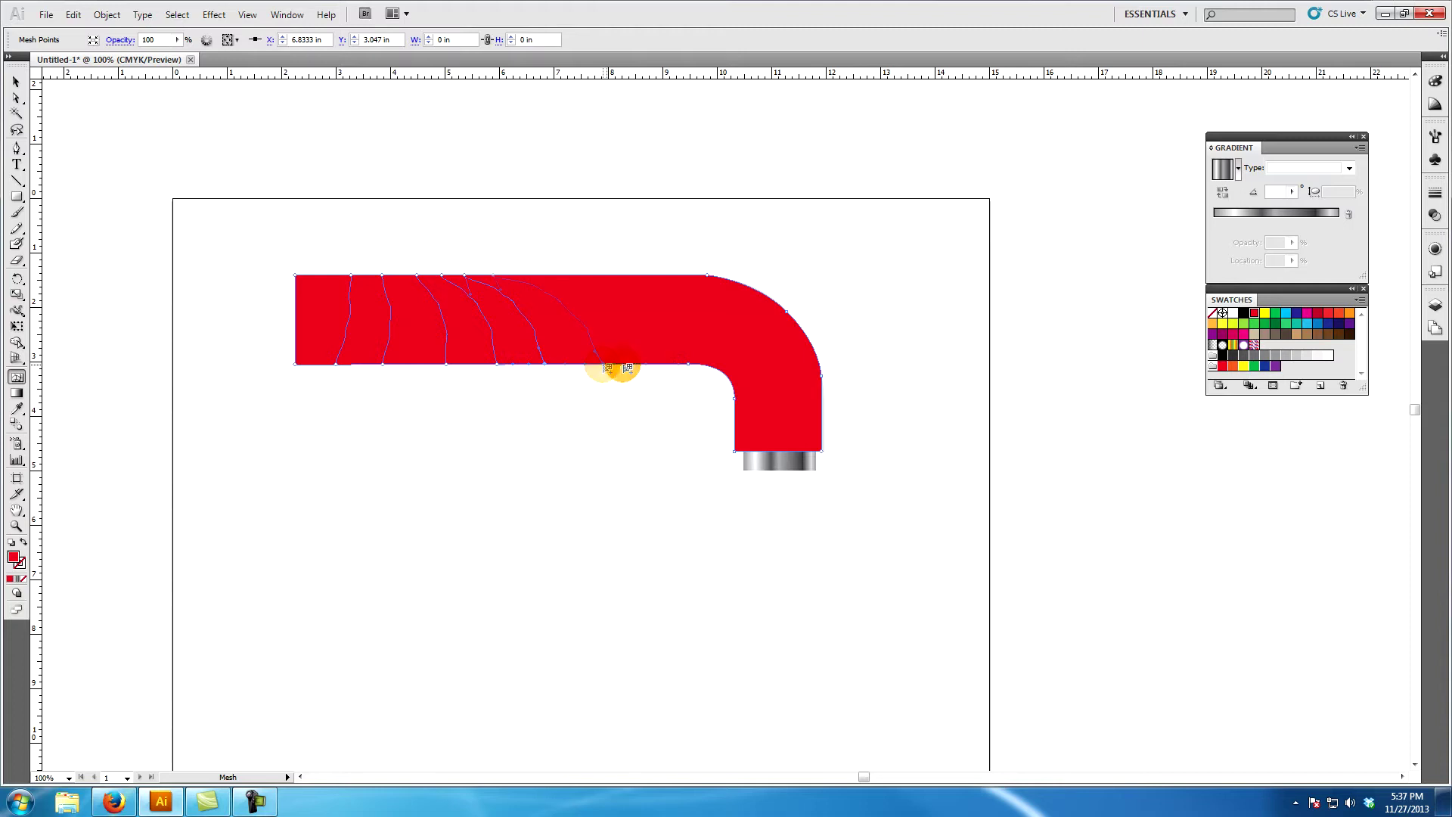
pyautogui.click(678, 369)
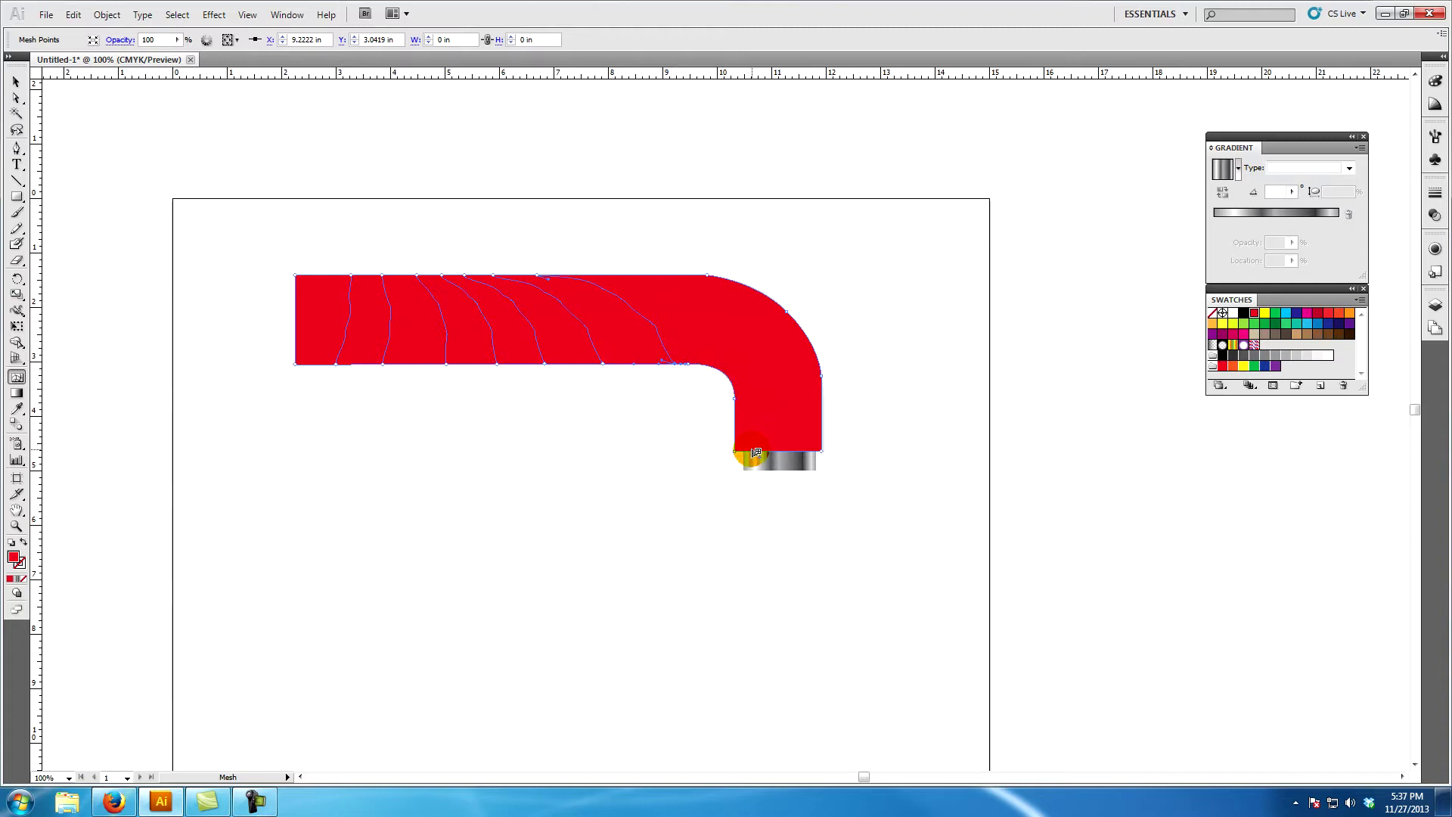
pyautogui.click(793, 454)
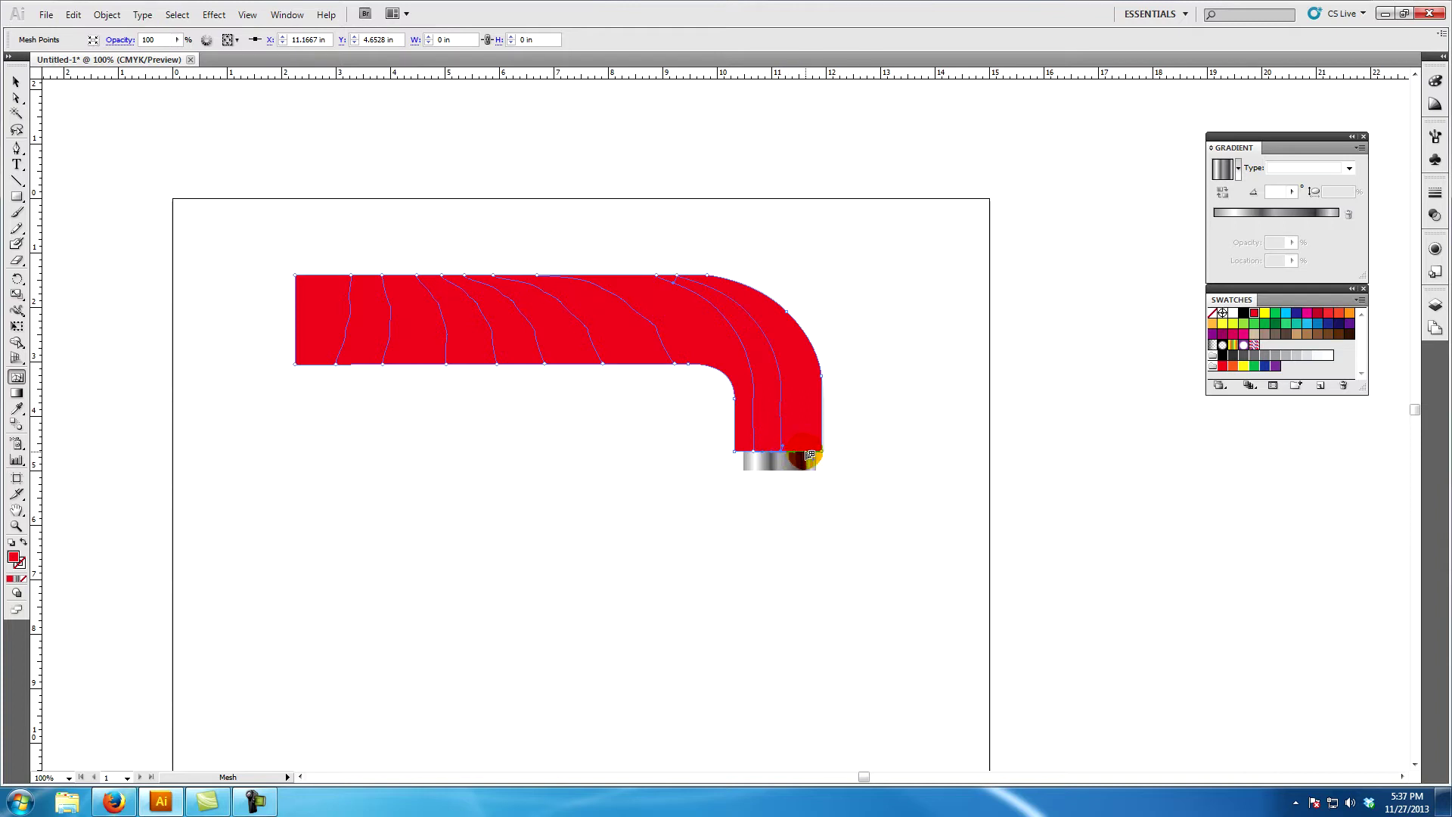
pyautogui.click(810, 455)
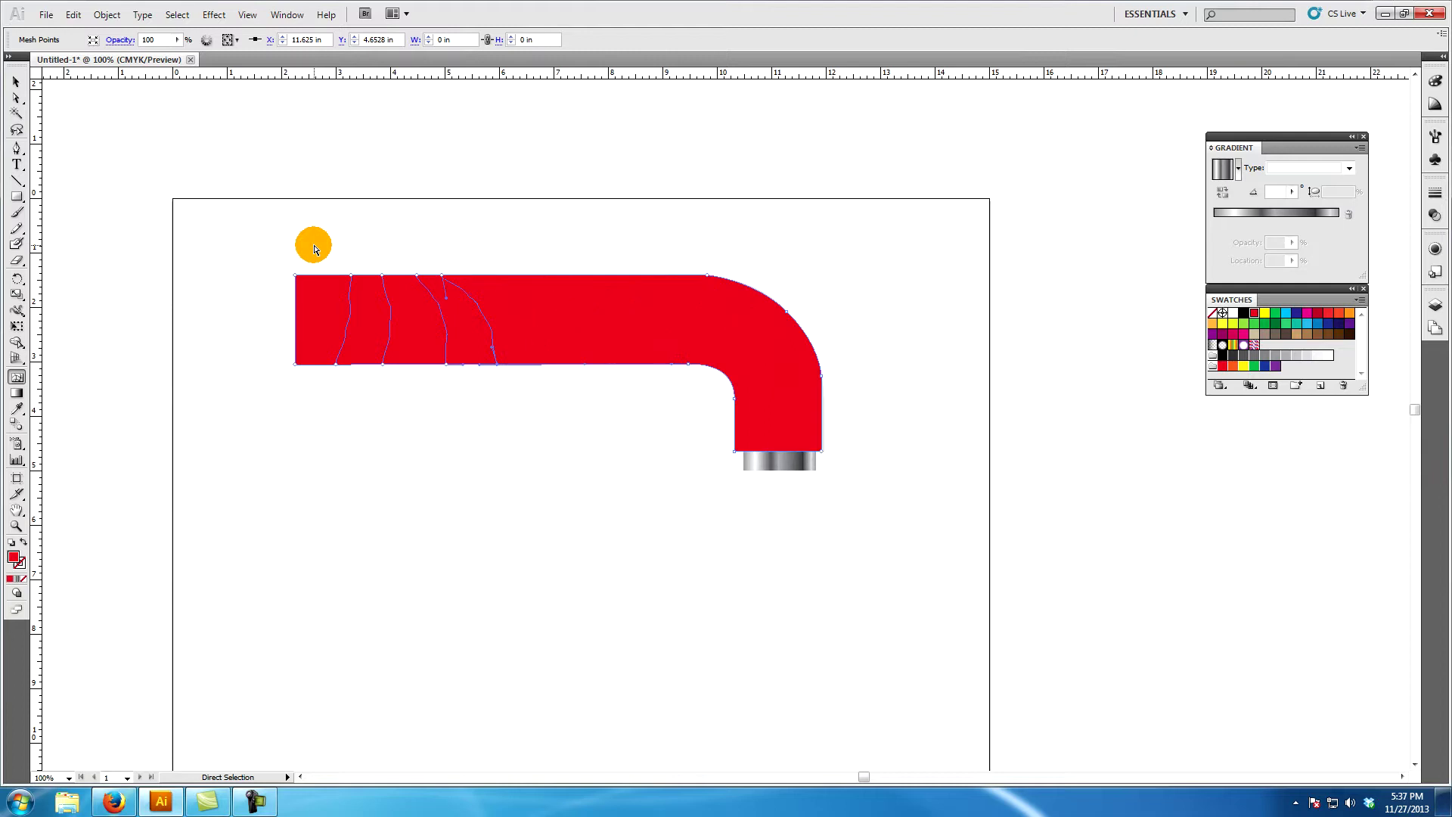
# Step: Undo the hand-placed lines and apply a 5-row gradient mesh to the traced shape instead
pyautogui.hotkey('ctrl', 'z')
pyautogui.hotkey('ctrl', 'z')
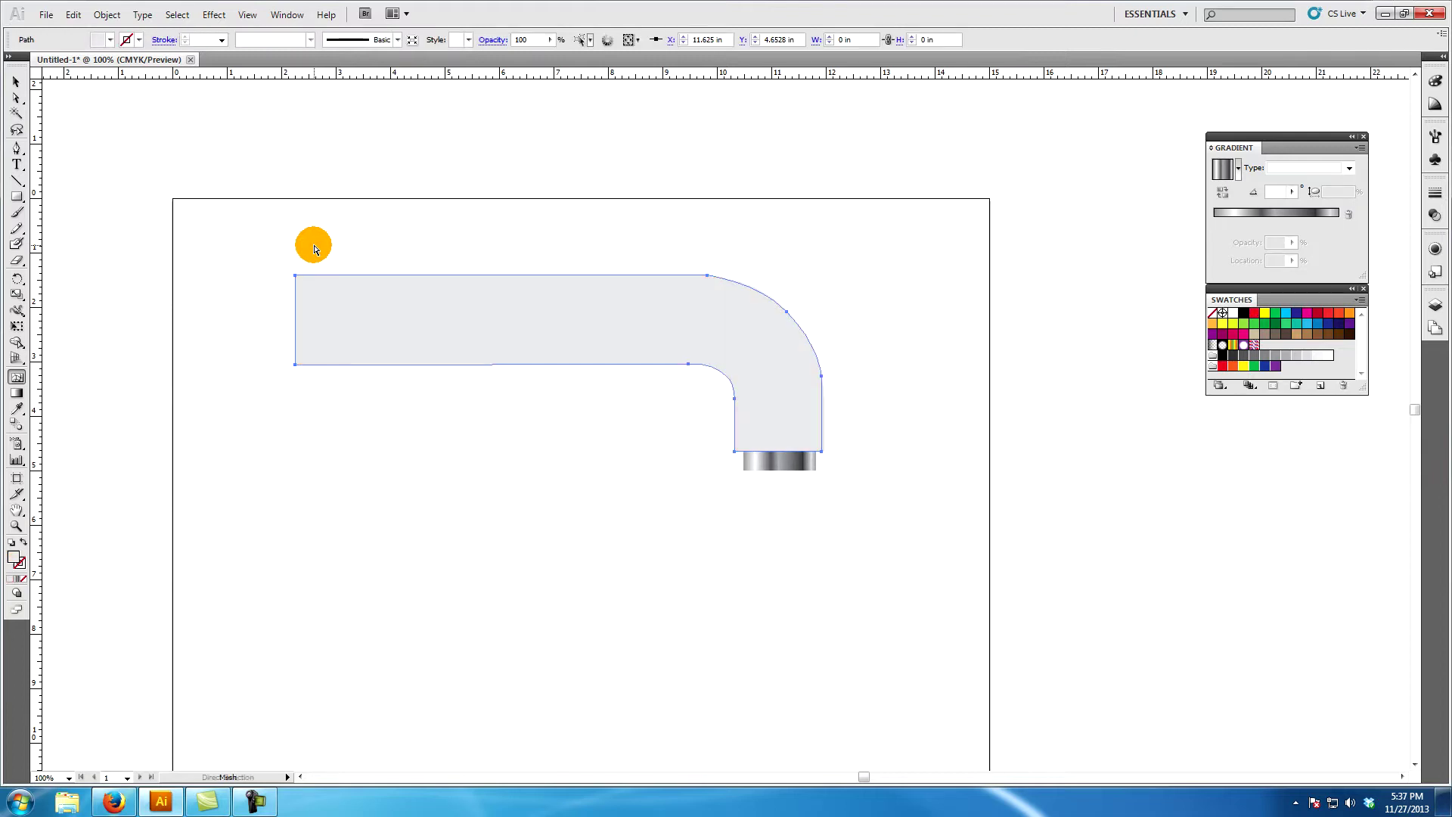
pyautogui.hotkey('ctrl', 'z')
pyautogui.press('v')
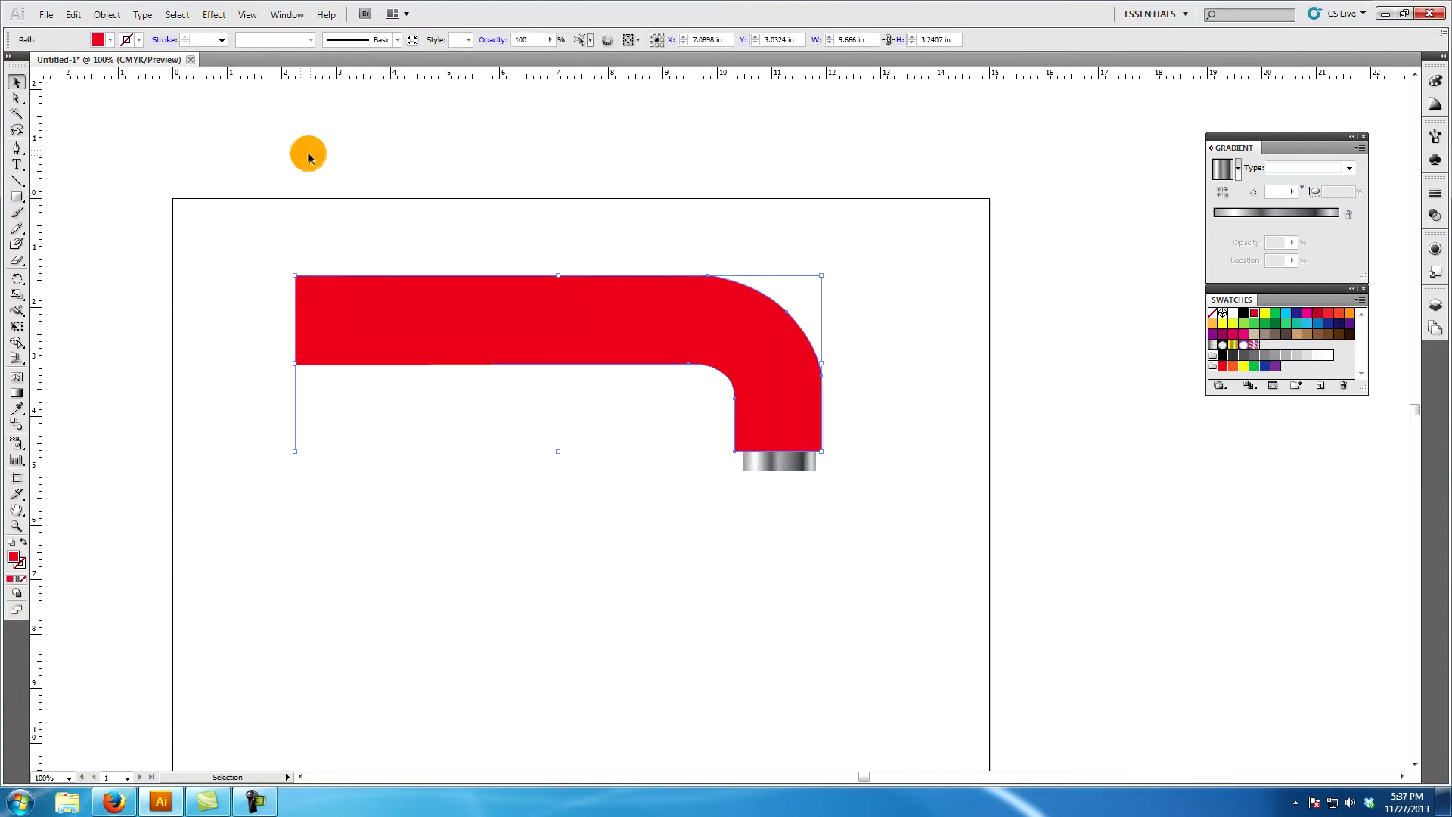
pyautogui.click(107, 15)
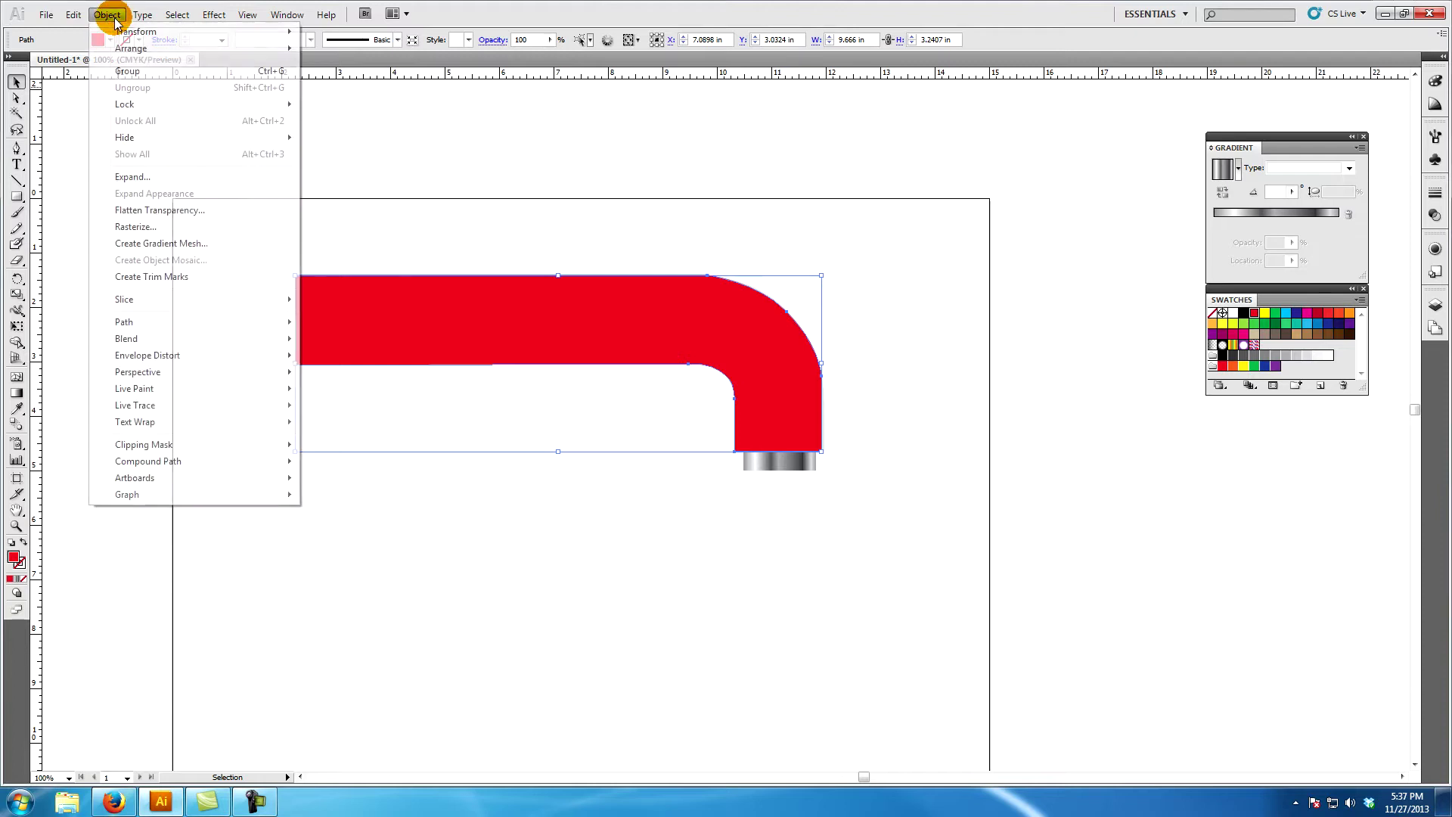
pyautogui.click(159, 245)
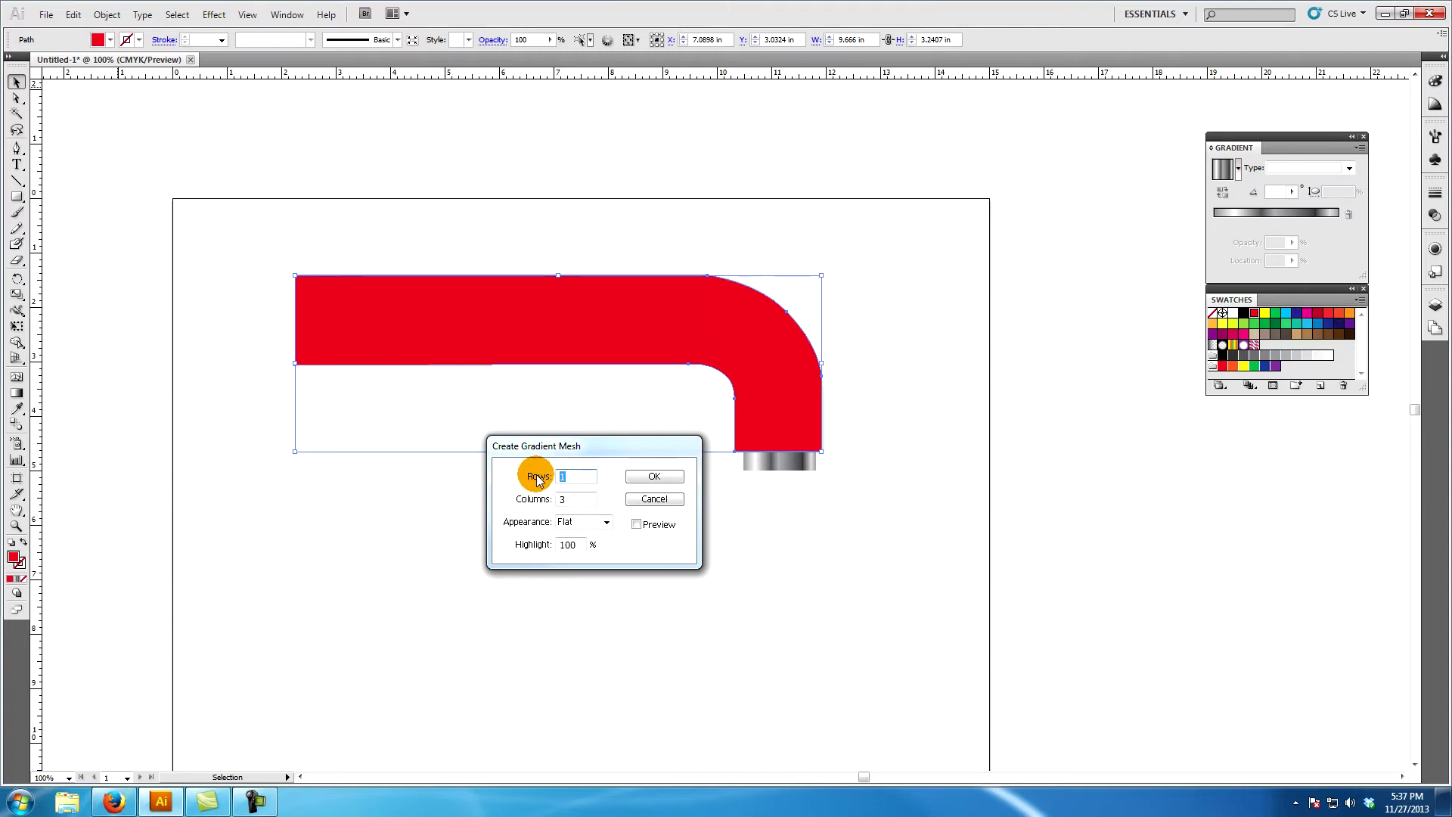
pyautogui.write('5')
pyautogui.press('Tab')
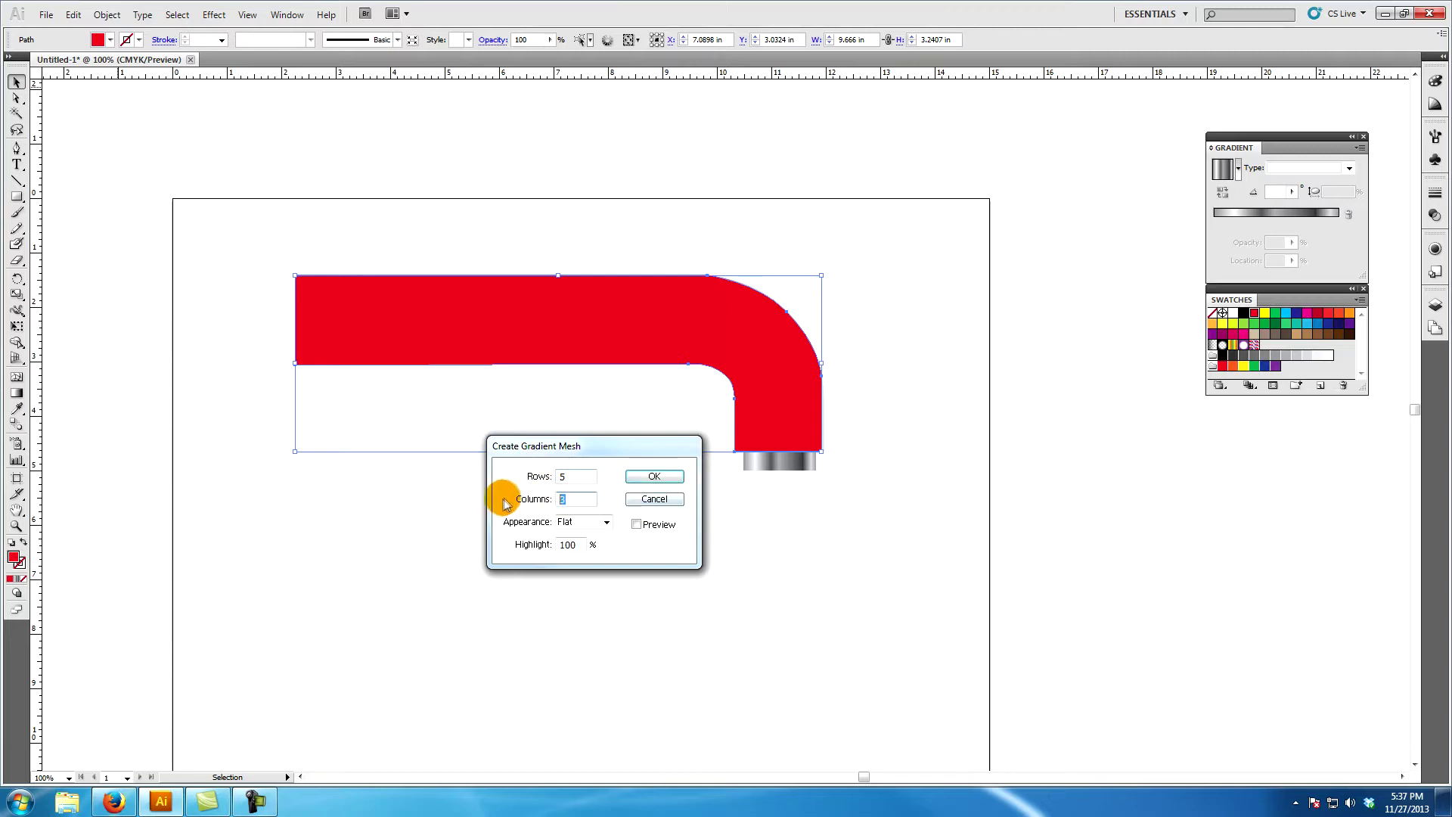
pyautogui.click(654, 476)
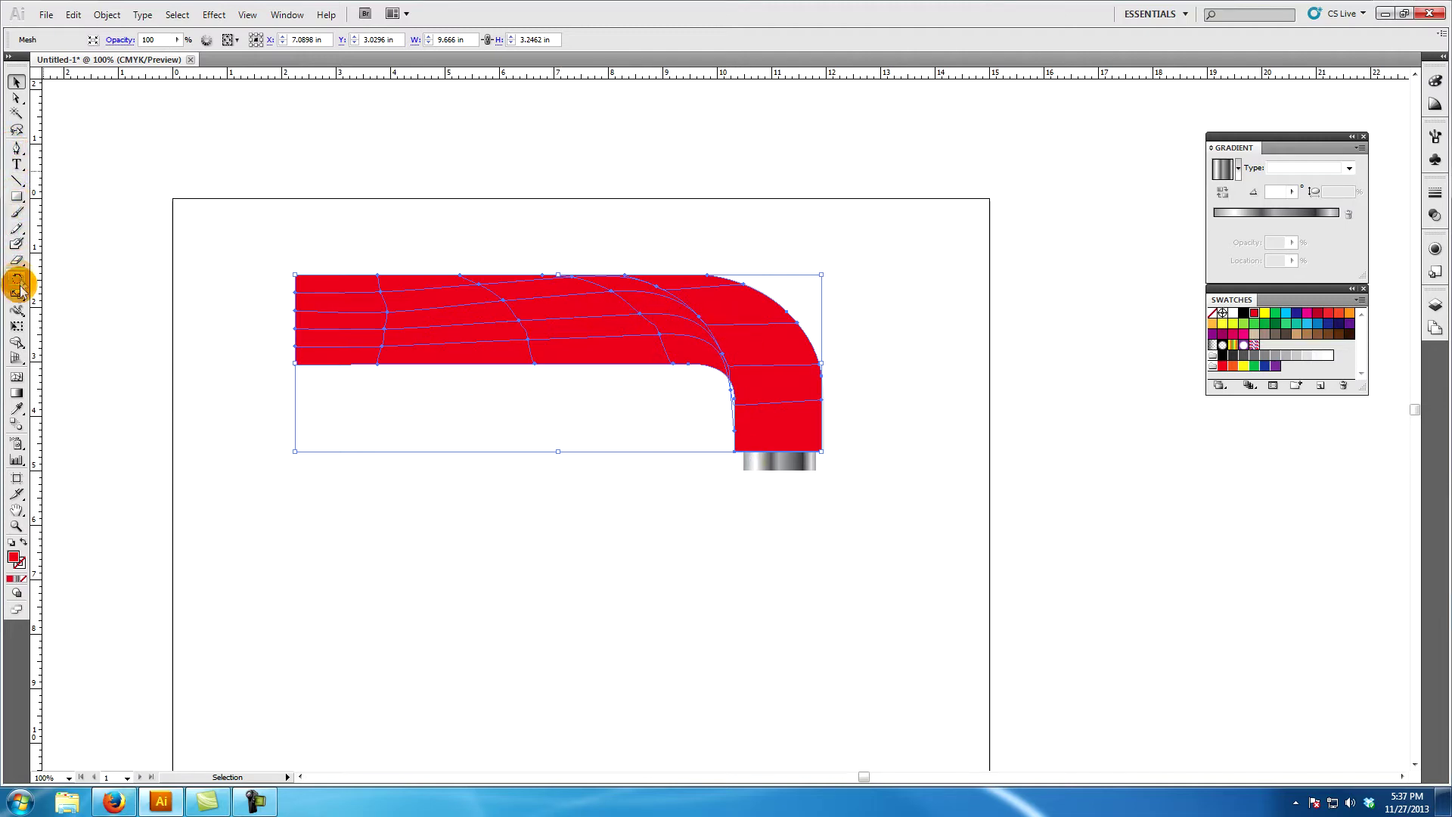
# Step: Add a mesh line through the bend, then undo back to the single grey pipe shape
pyautogui.click(17, 377)
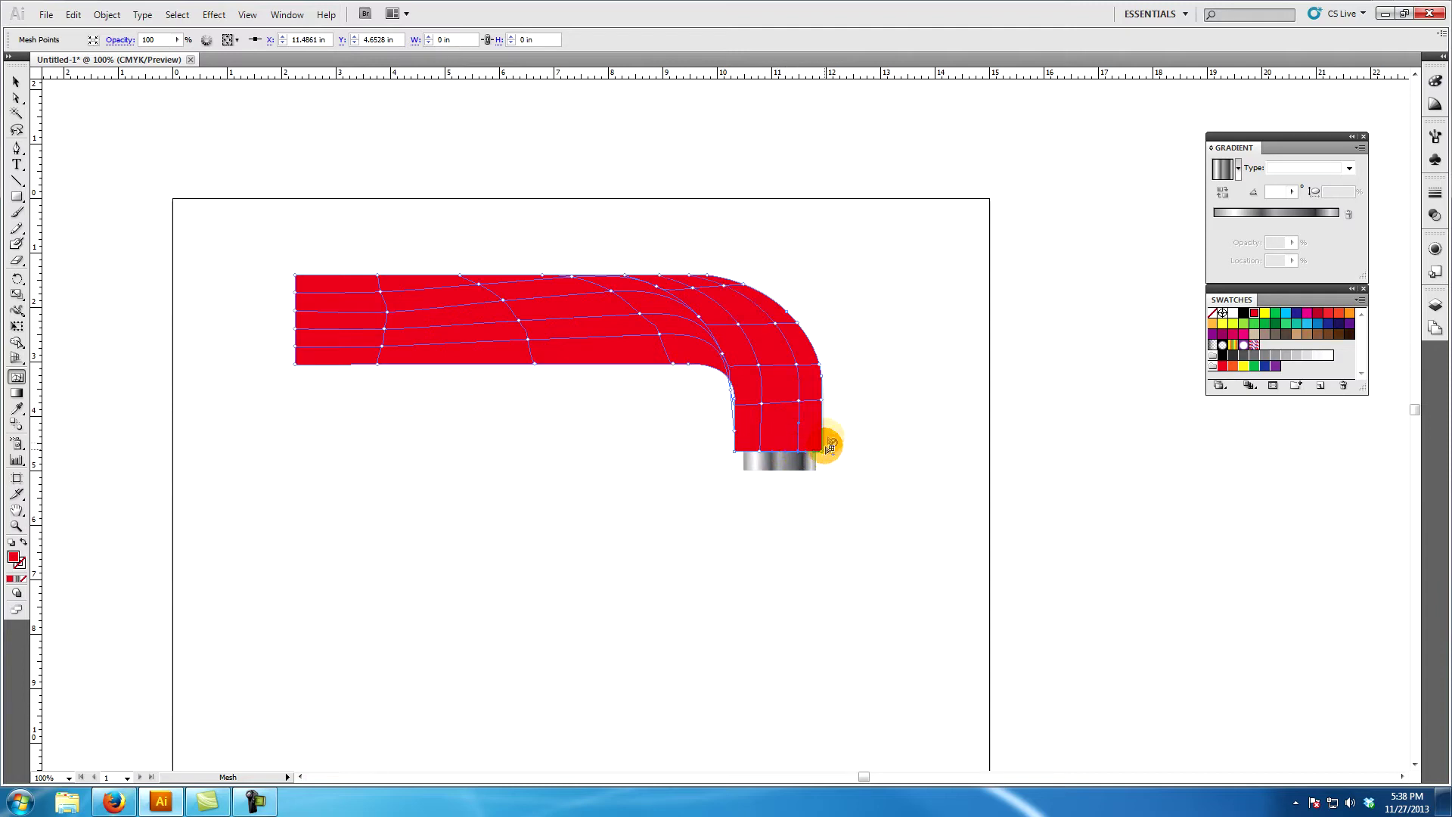
pyautogui.click(794, 405)
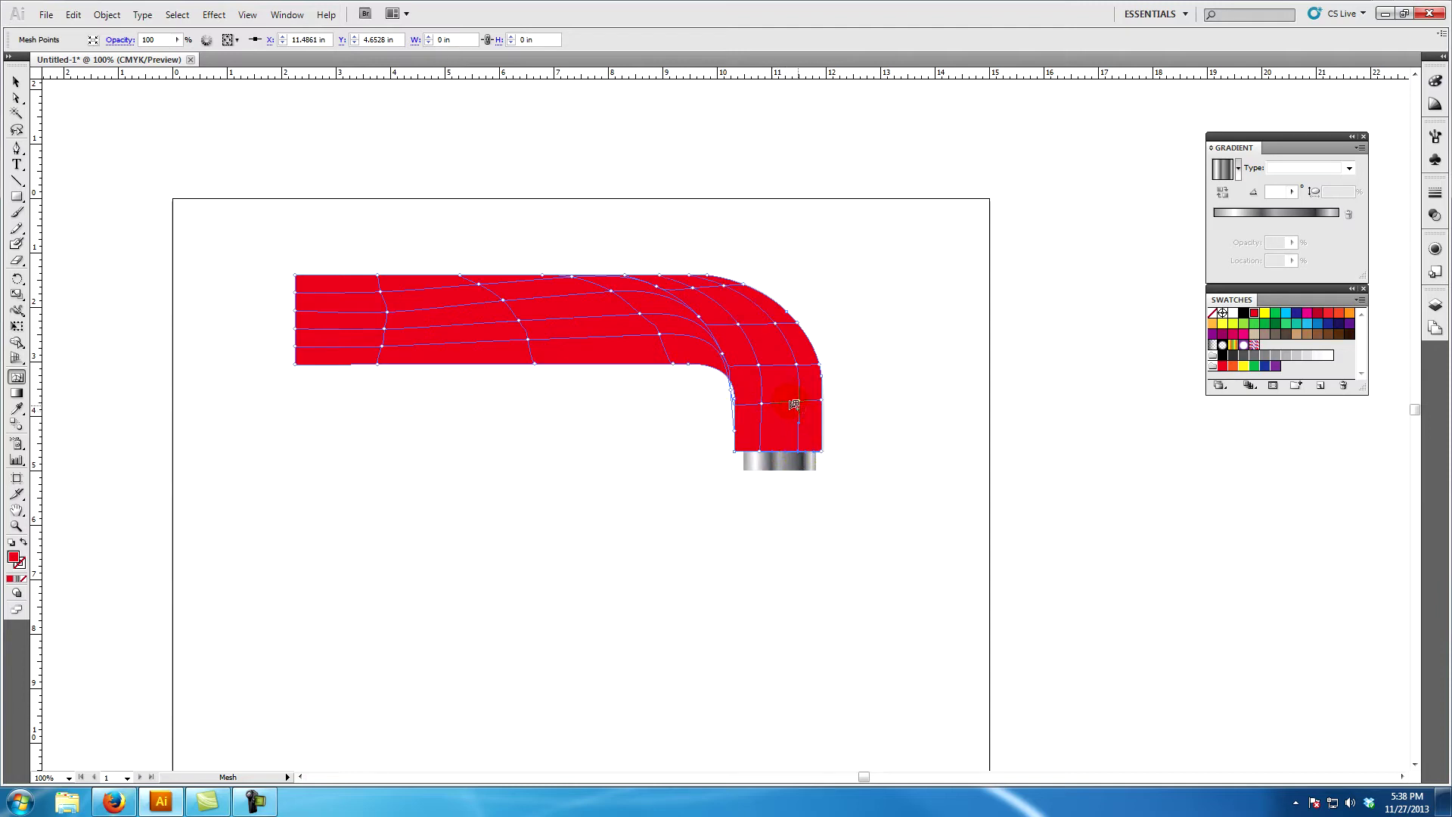
pyautogui.click(13, 83)
pyautogui.click(261, 327)
pyautogui.hotkey('ctrl', 'z')
pyautogui.hotkey('ctrl', 'z')
pyautogui.hotkey('ctrl', 'z')
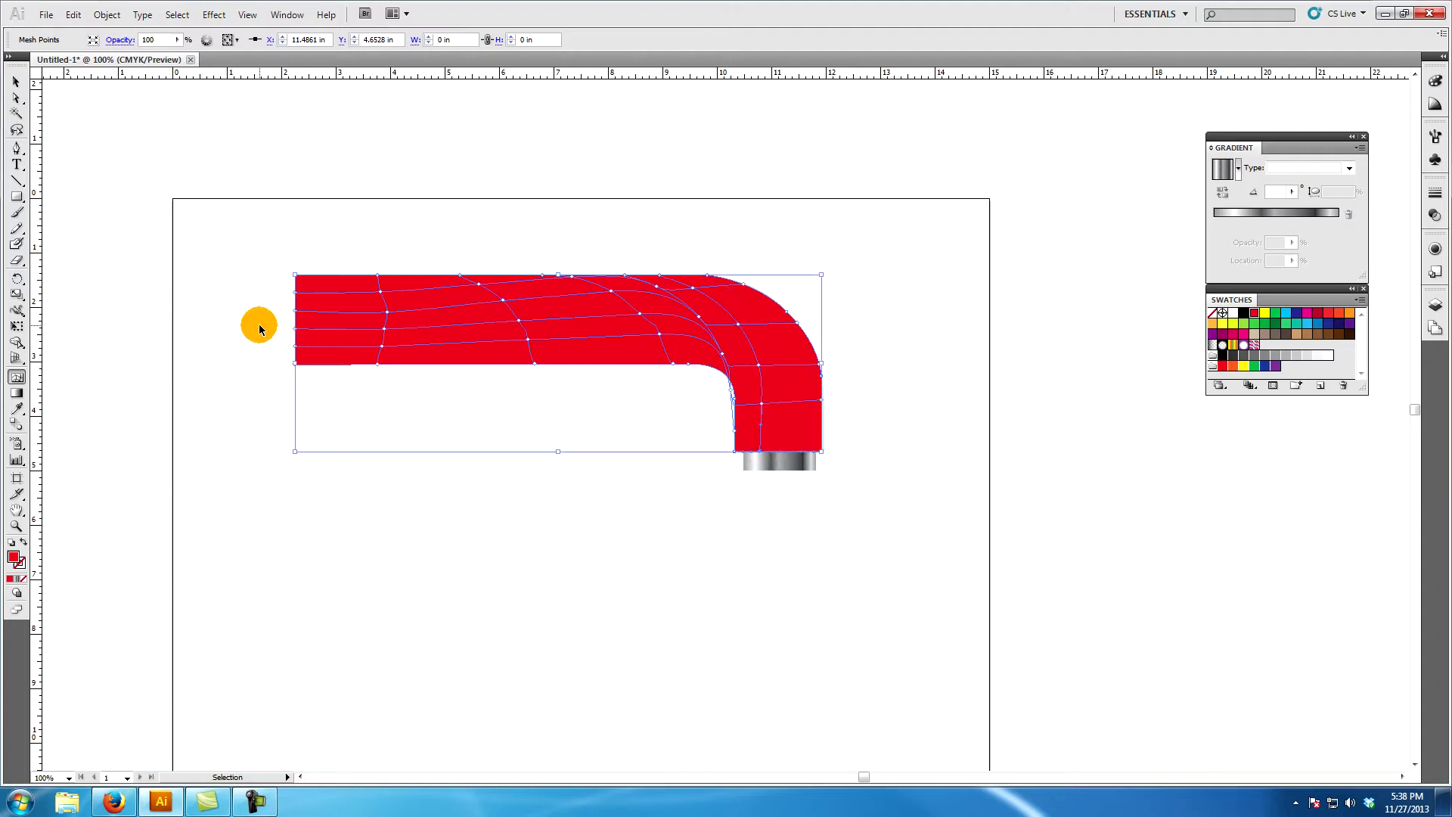
pyautogui.hotkey('ctrl', 'z')
pyautogui.hotkey('ctrl', 'z')
pyautogui.hotkey('ctrl', 'z')
pyautogui.hotkey('ctrl', 'z')
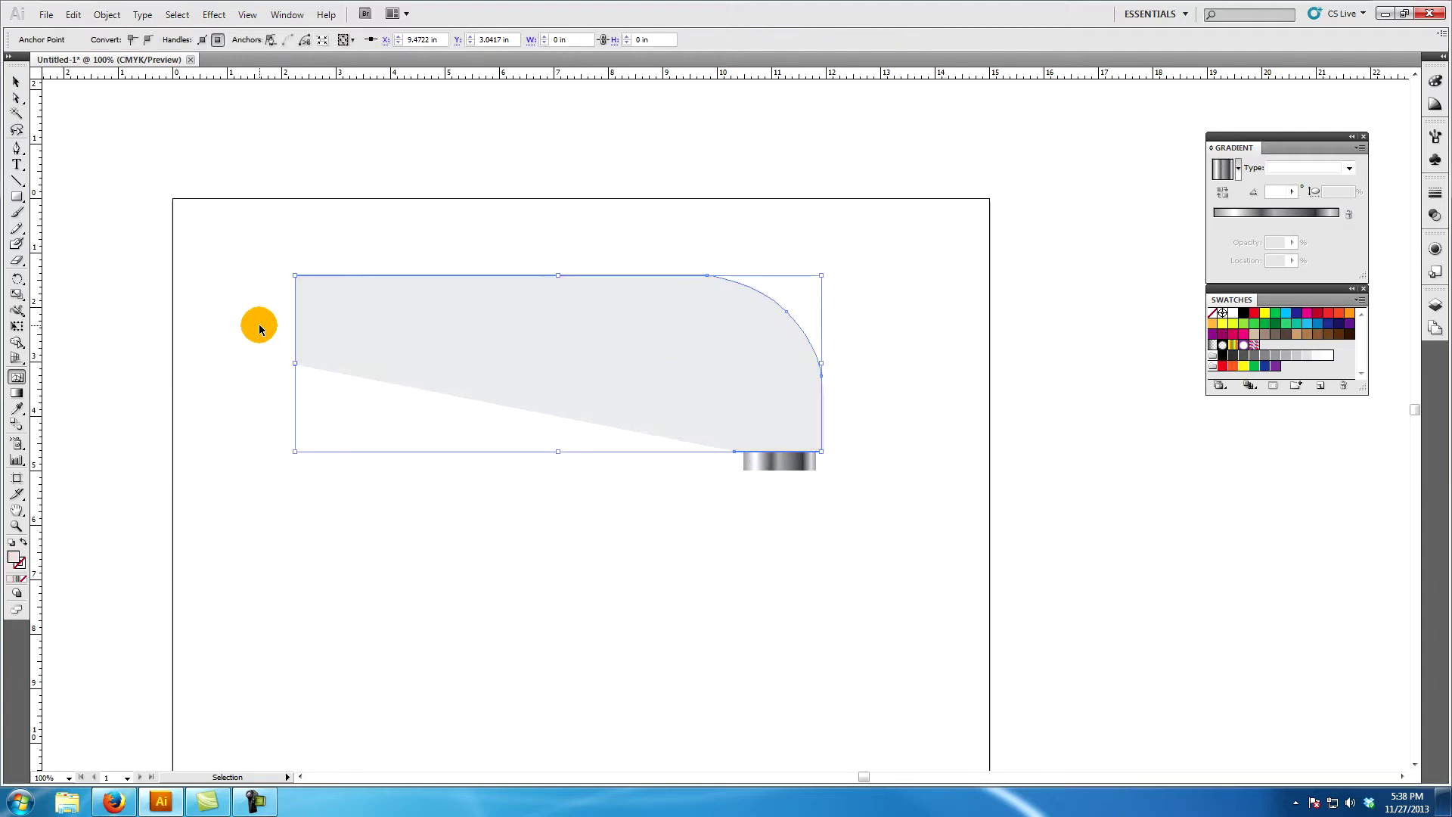
pyautogui.hotkey('ctrl', 'z')
pyautogui.hotkey('ctrl', 'z')
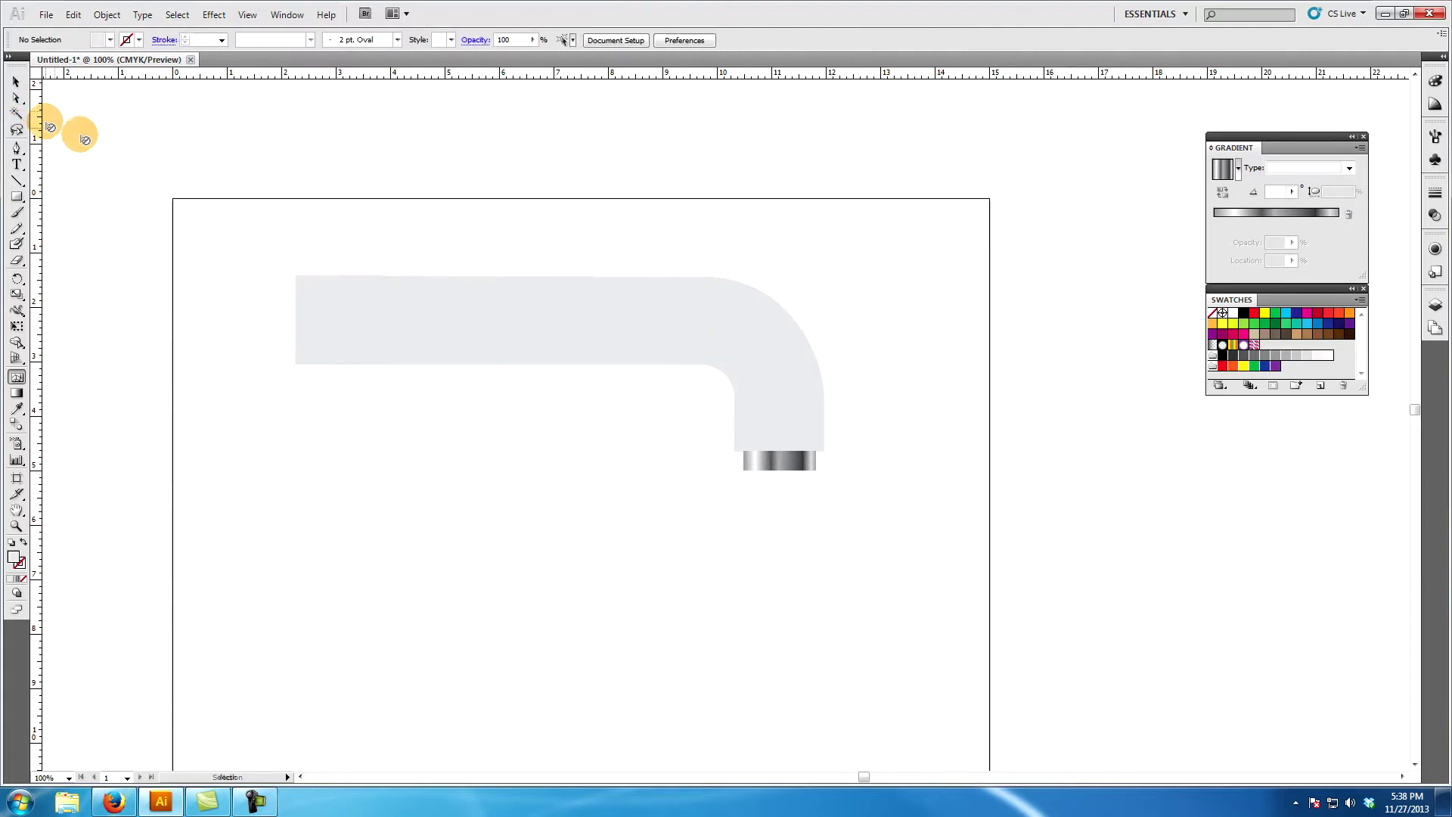
# Step: Draw a rectangle covering the straight part of the pipe from its left end to the bend
pyautogui.click(17, 81)
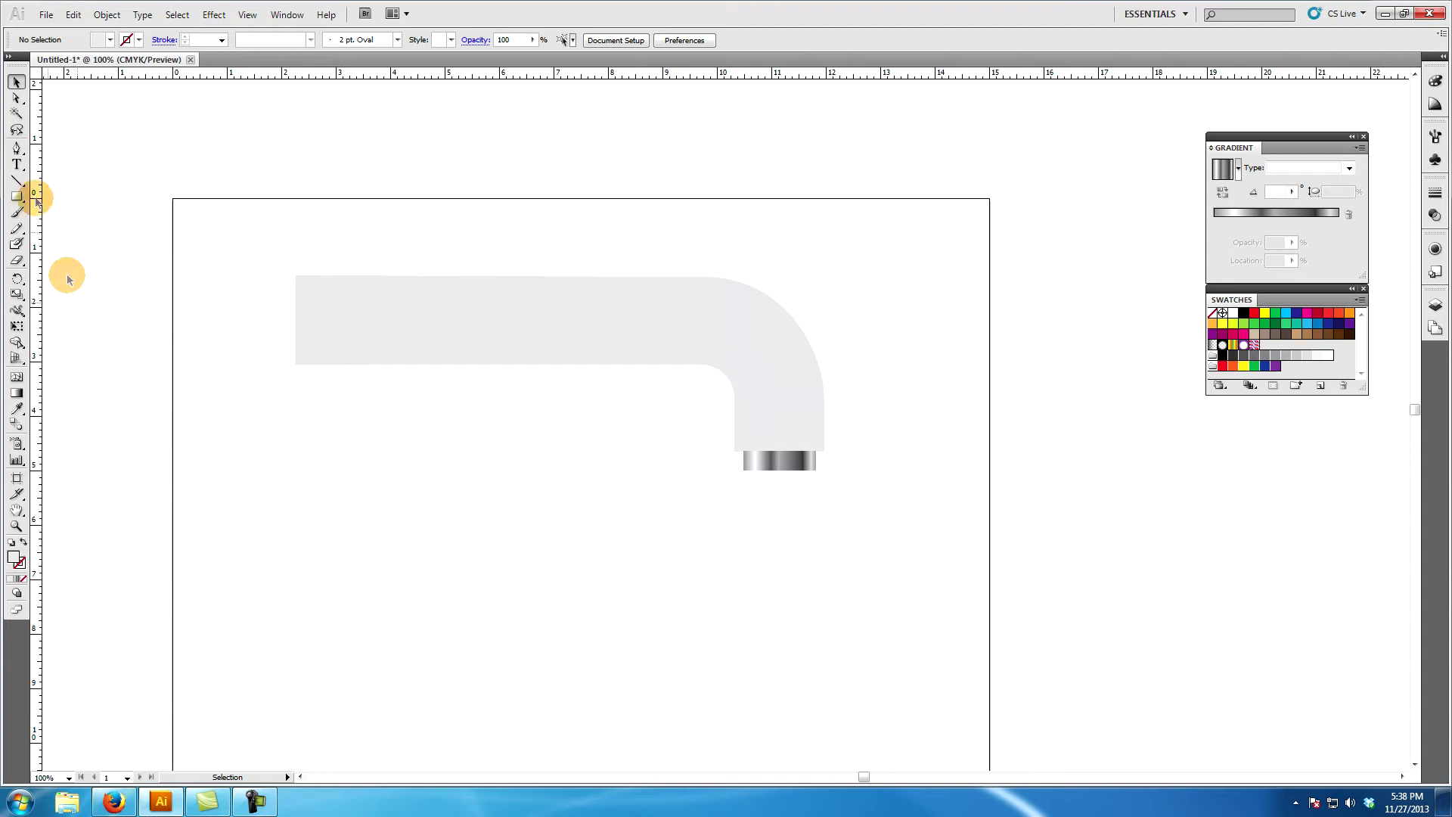
pyautogui.click(17, 196)
pyautogui.click(17, 196)
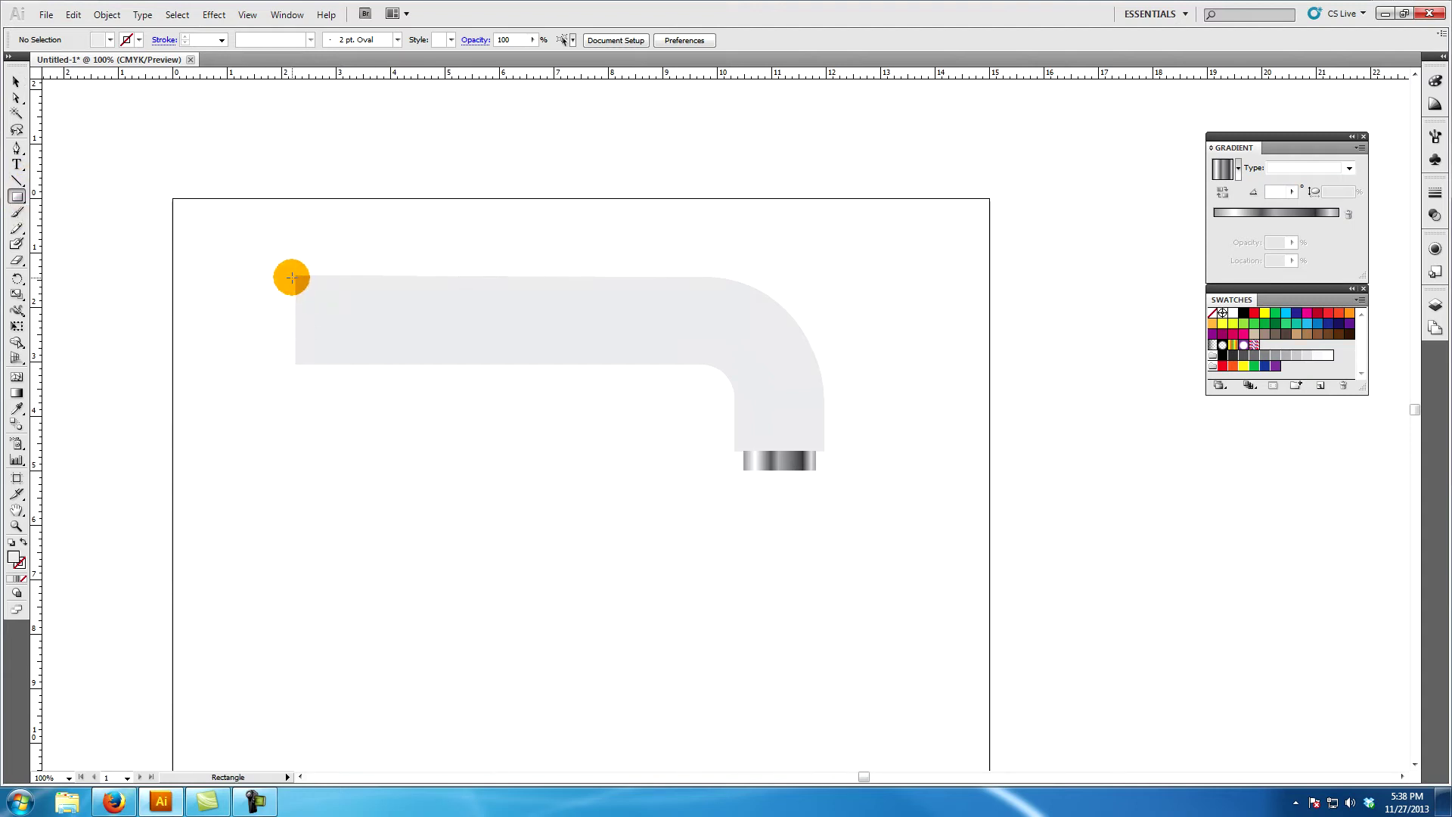
pyautogui.moveTo(295, 274); pyautogui.dragTo(860, 365)
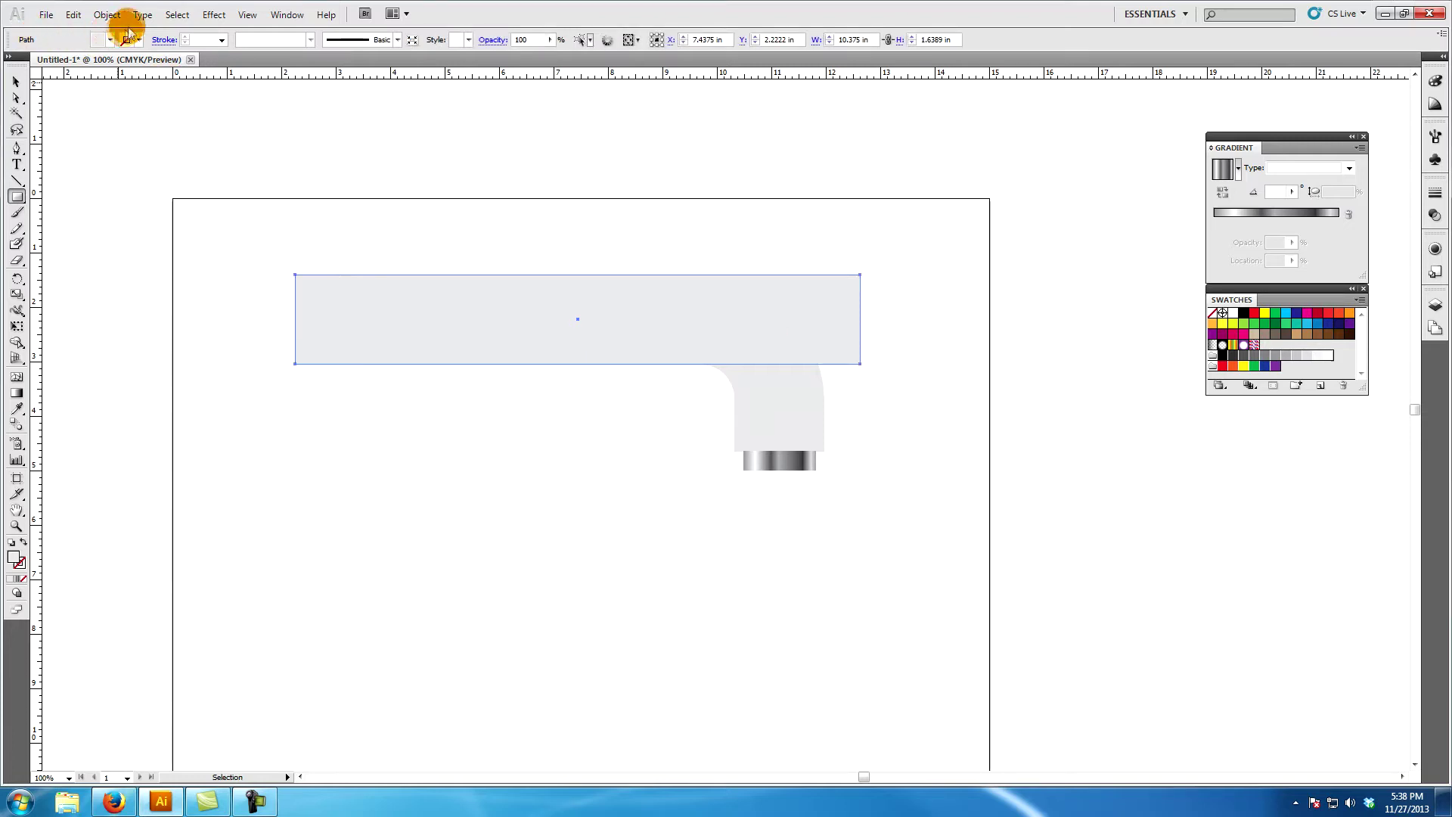
# Step: Convert the rectangle into a gradient mesh with 1 row and 3 columns
pyautogui.click(105, 15)
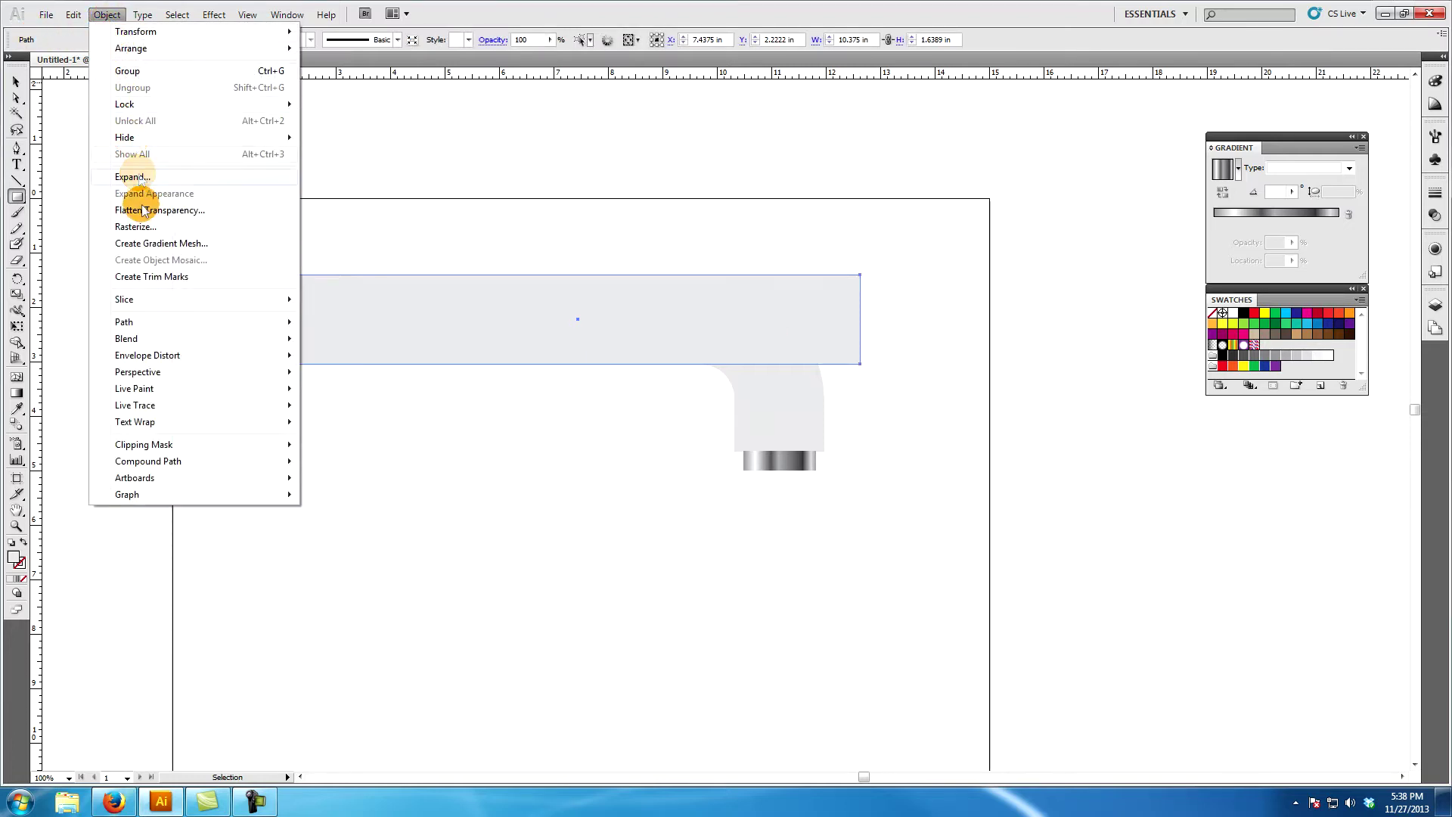
pyautogui.click(148, 243)
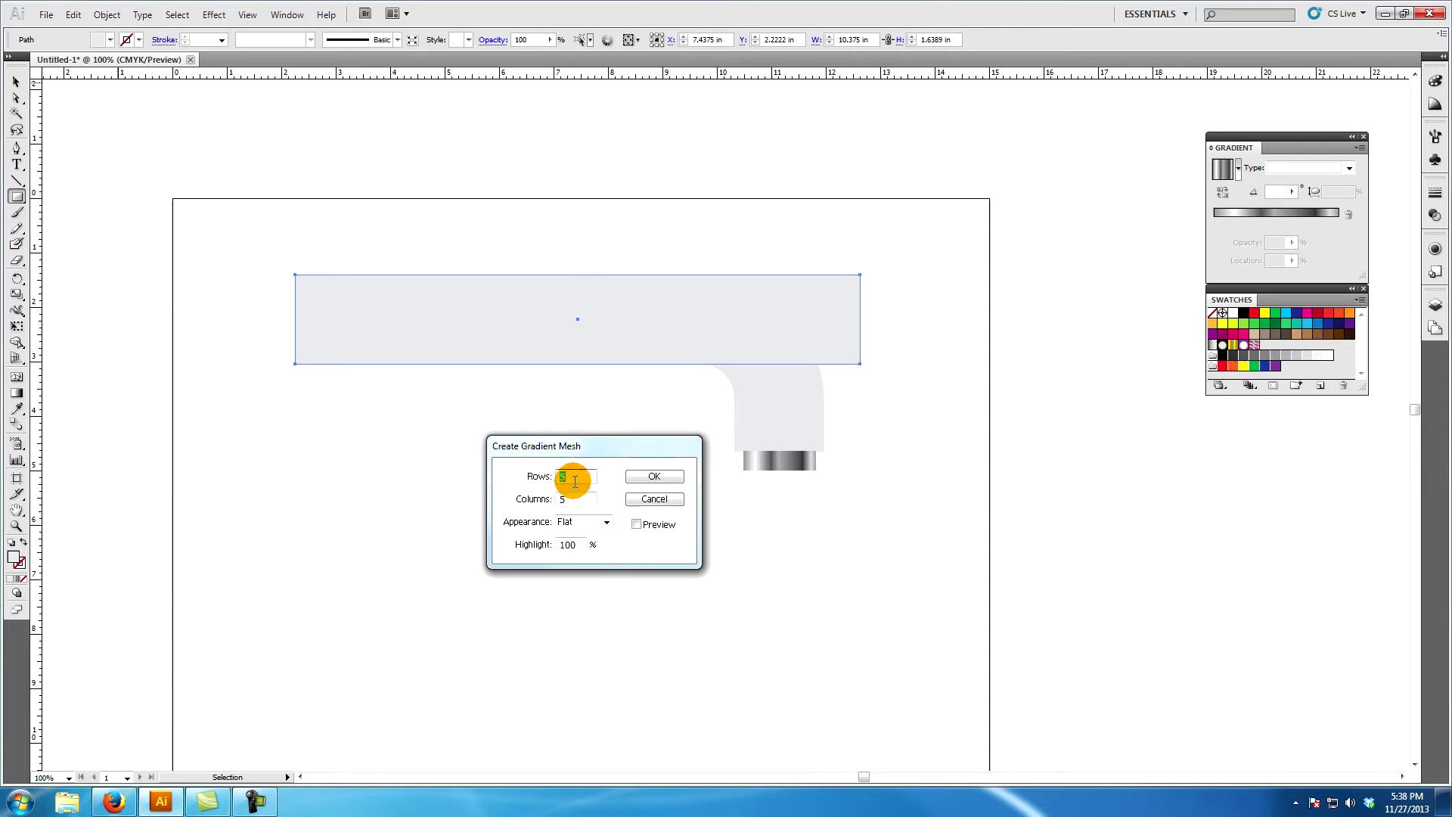
pyautogui.write('1')
pyautogui.press('Tab')
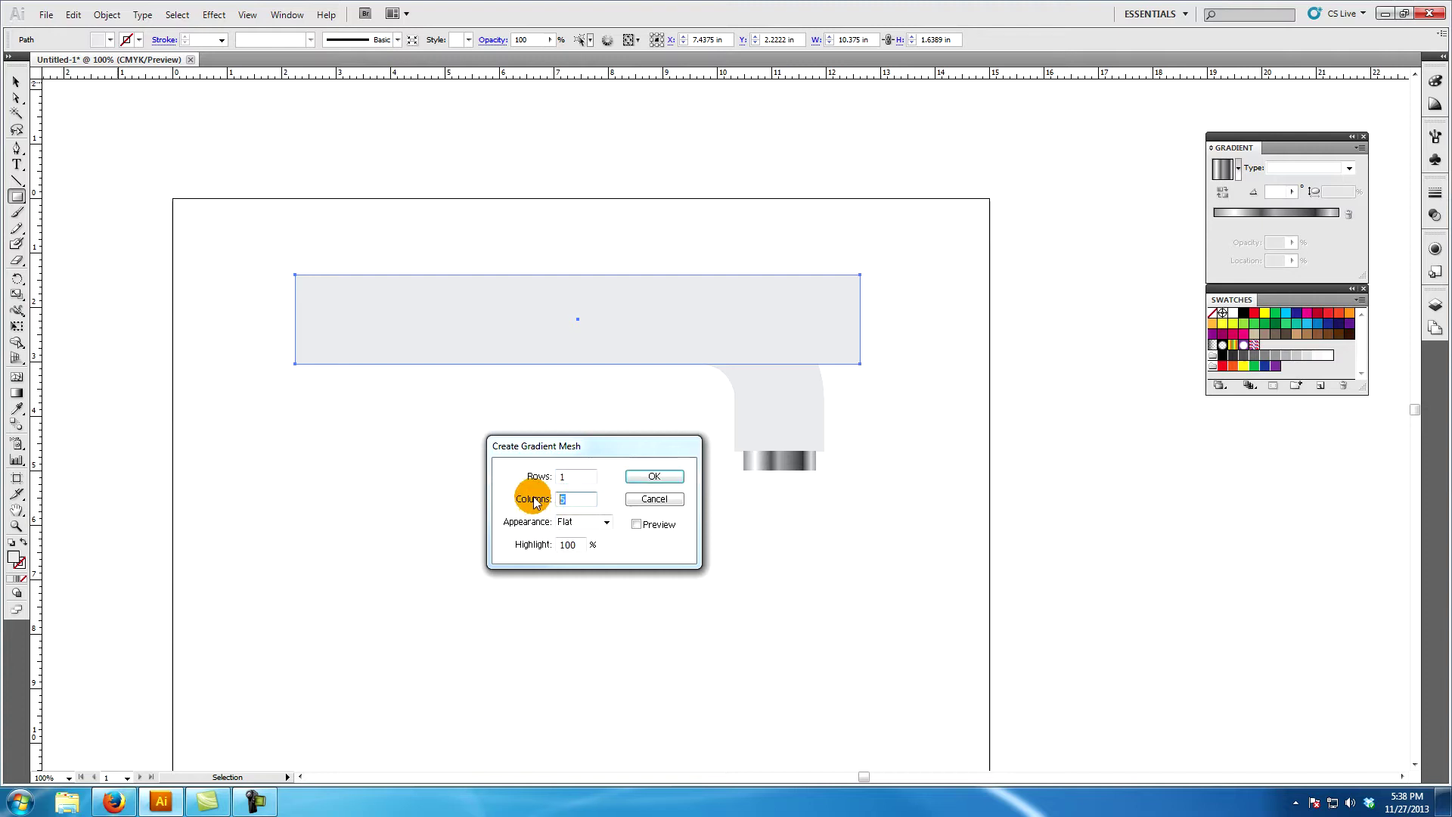
pyautogui.write('3')
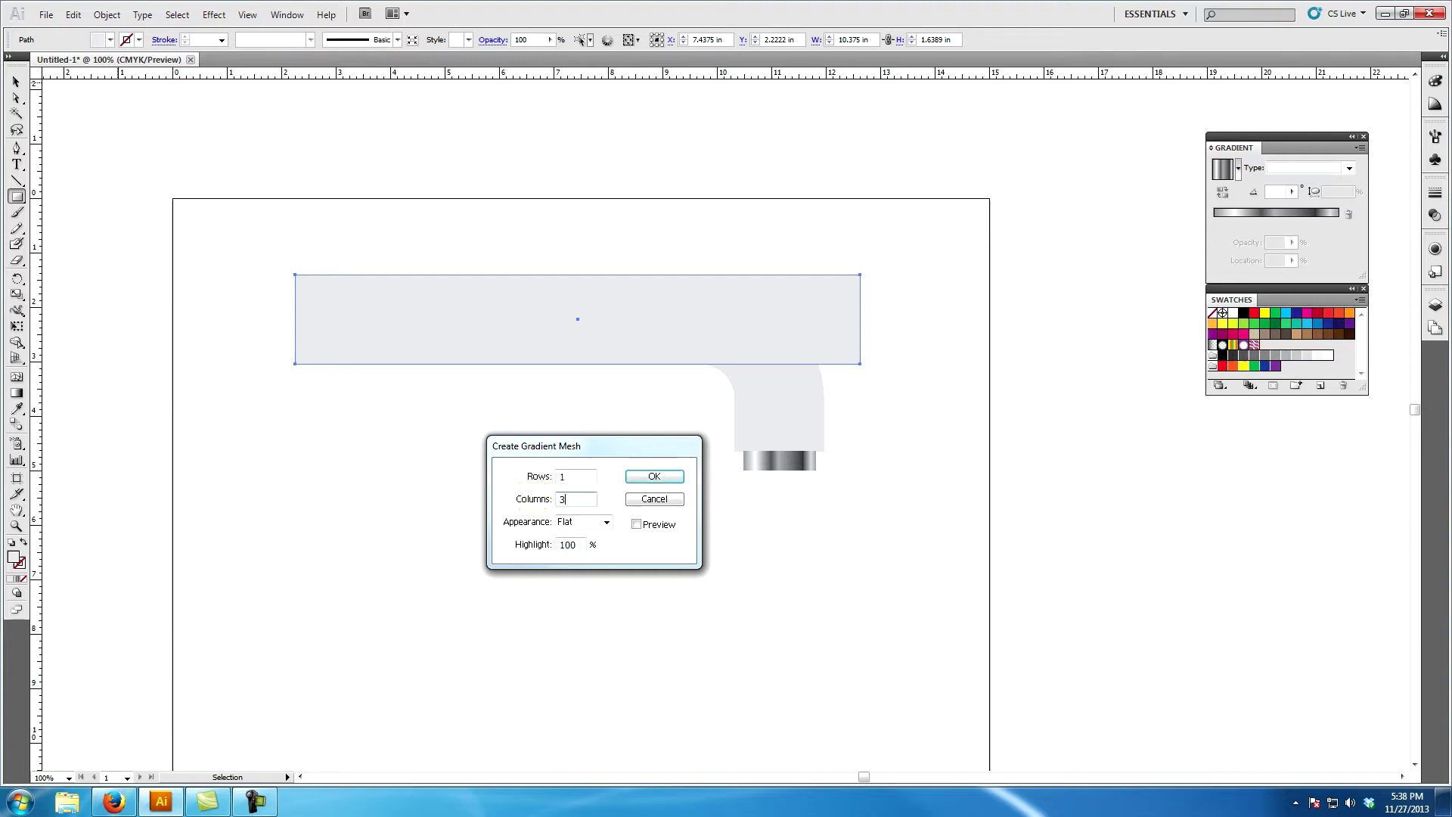
pyautogui.click(654, 477)
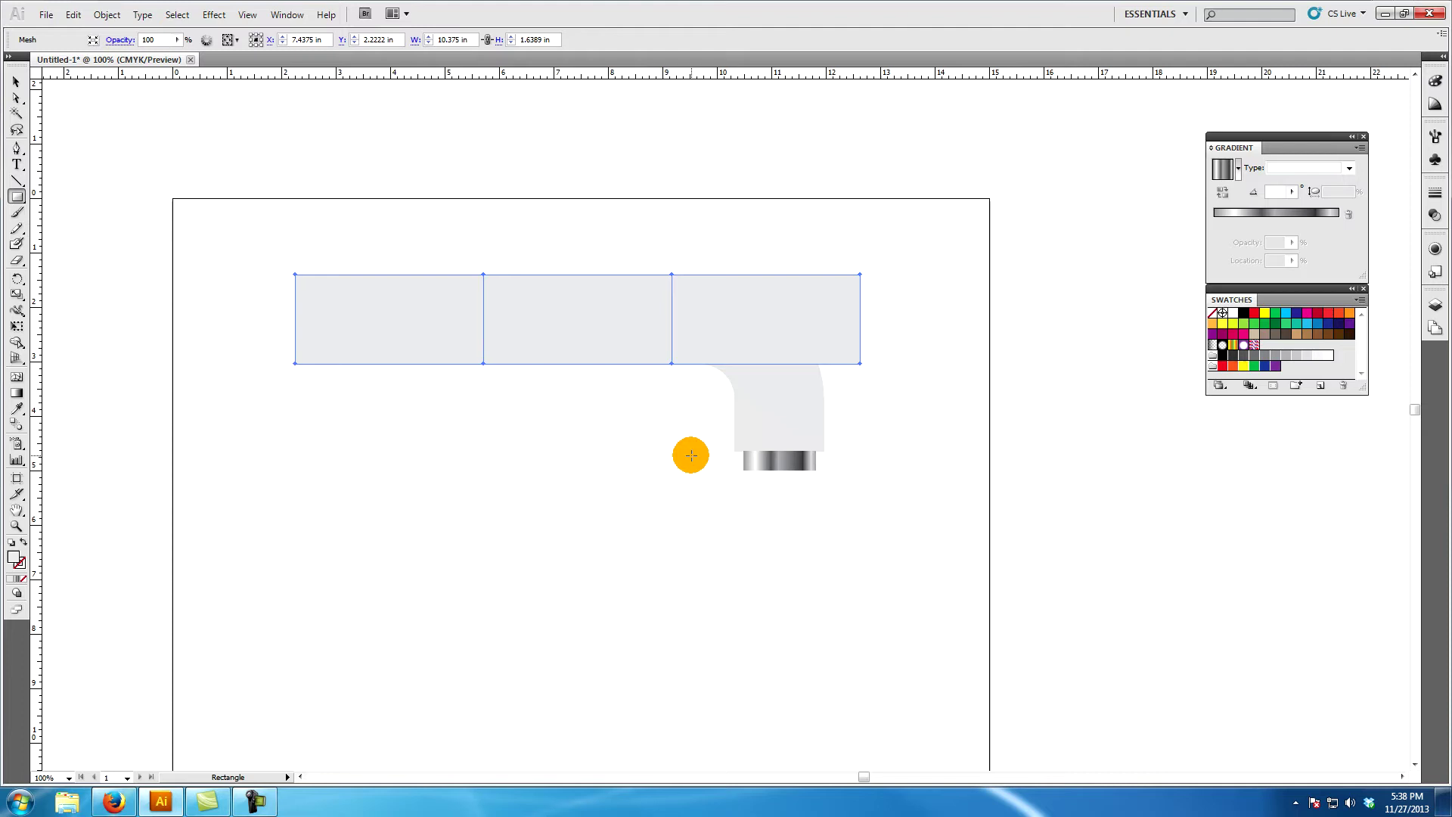
# Step: Select the first mesh line's top and bottom points and nudge the line to the right
pyautogui.click(16, 99)
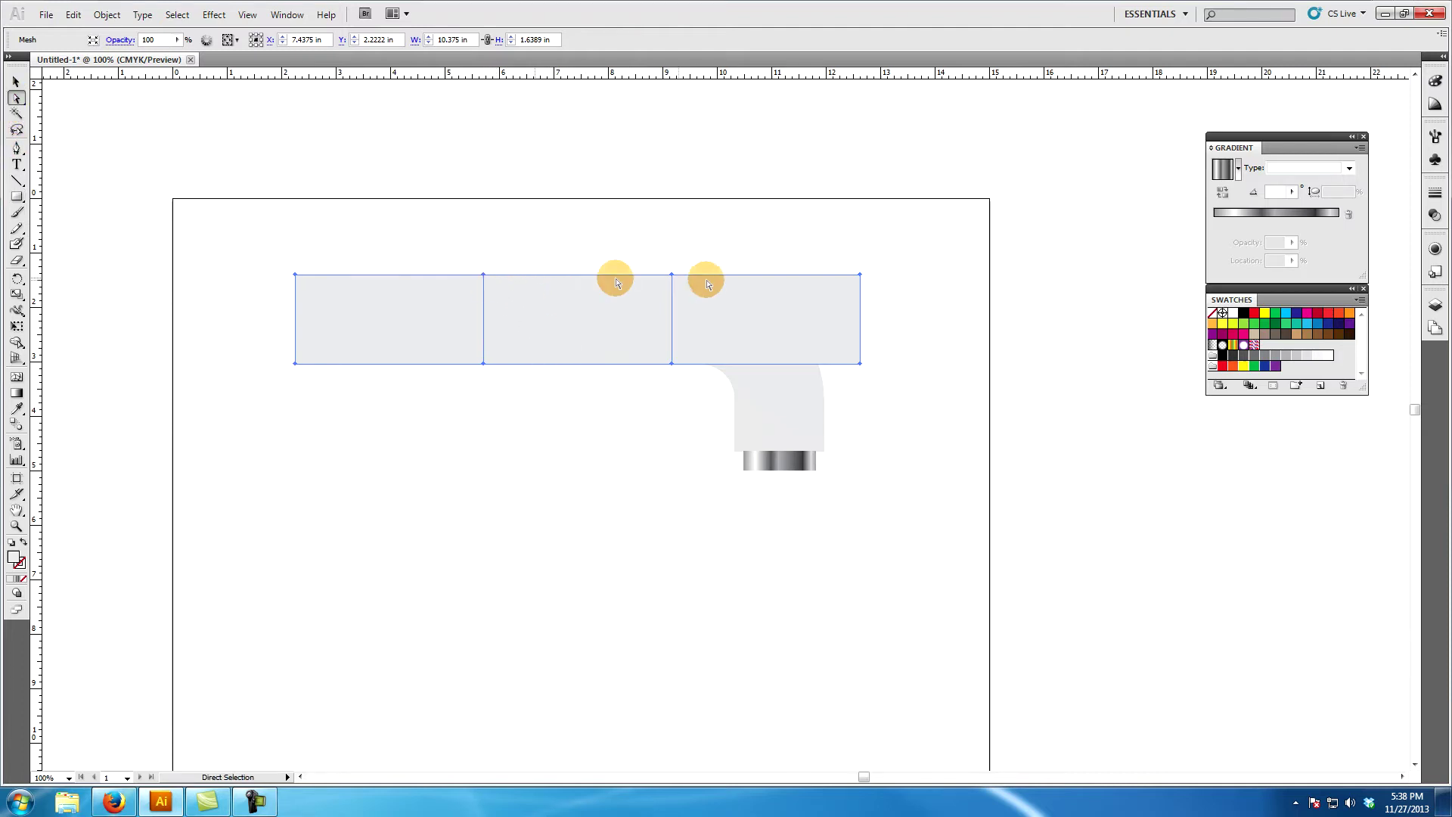
pyautogui.click(673, 276)
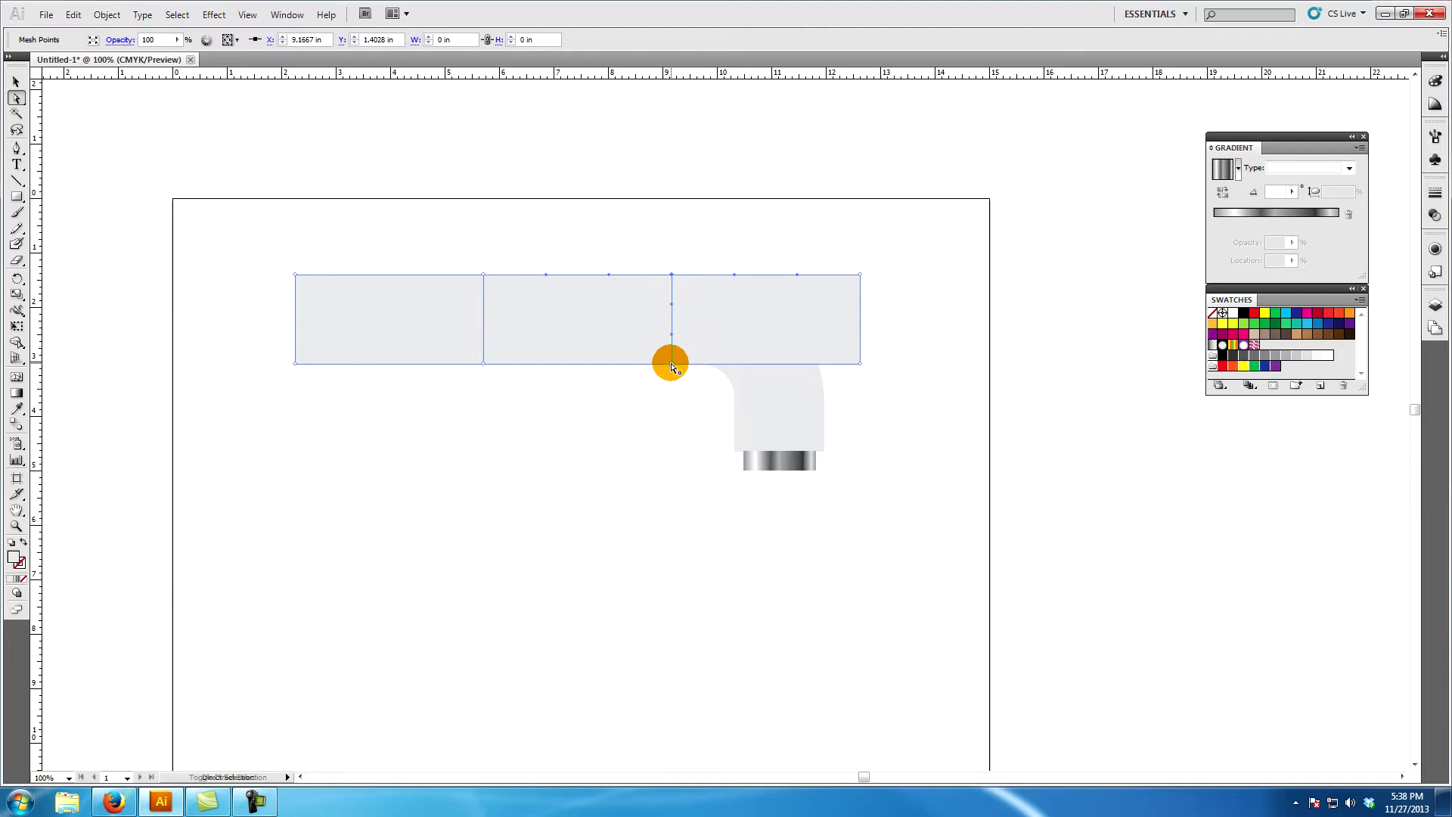
pyautogui.moveTo(671, 369); pyautogui.dragTo(807, 257)
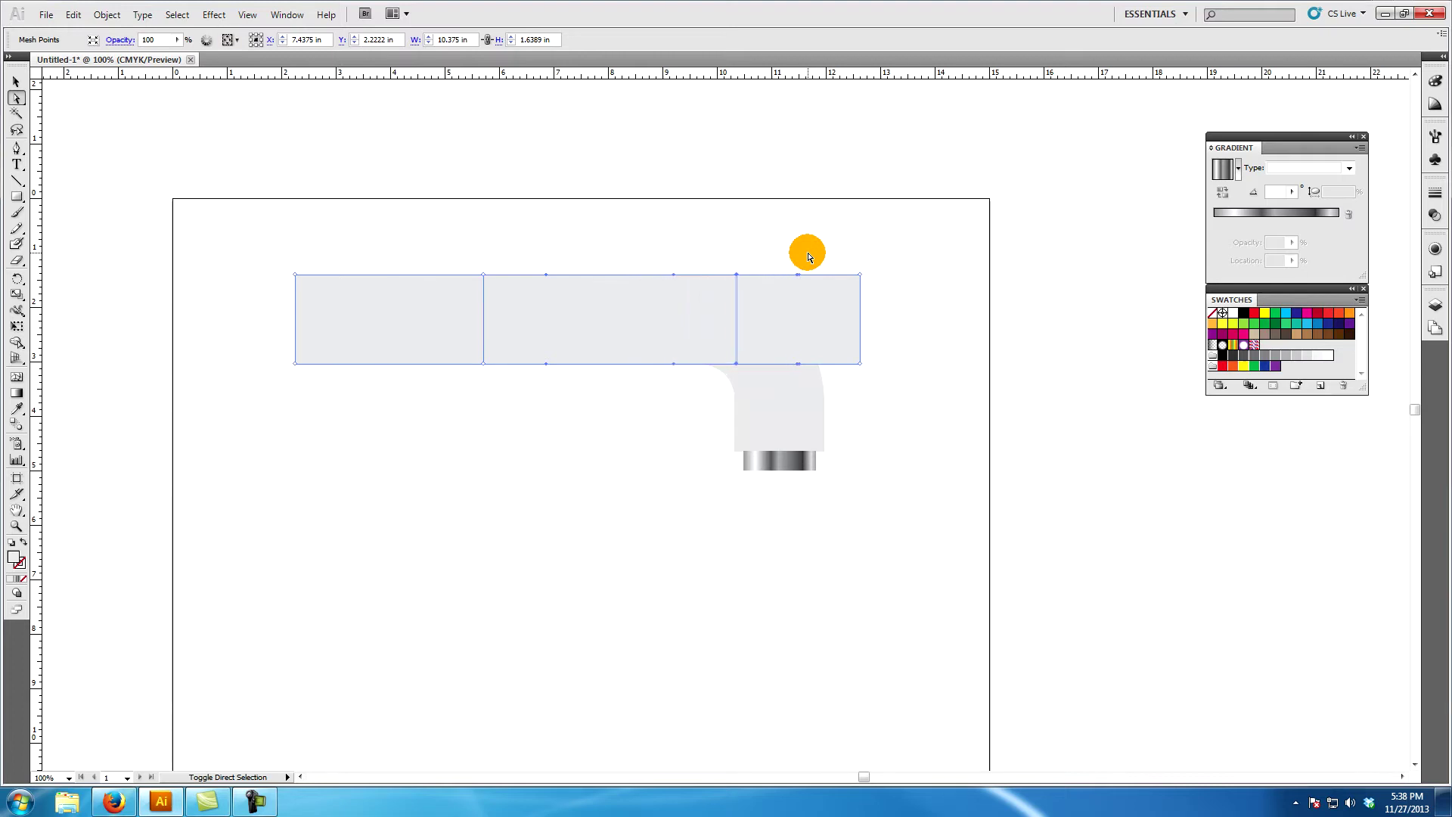
pyautogui.click(484, 276)
pyautogui.click(486, 363)
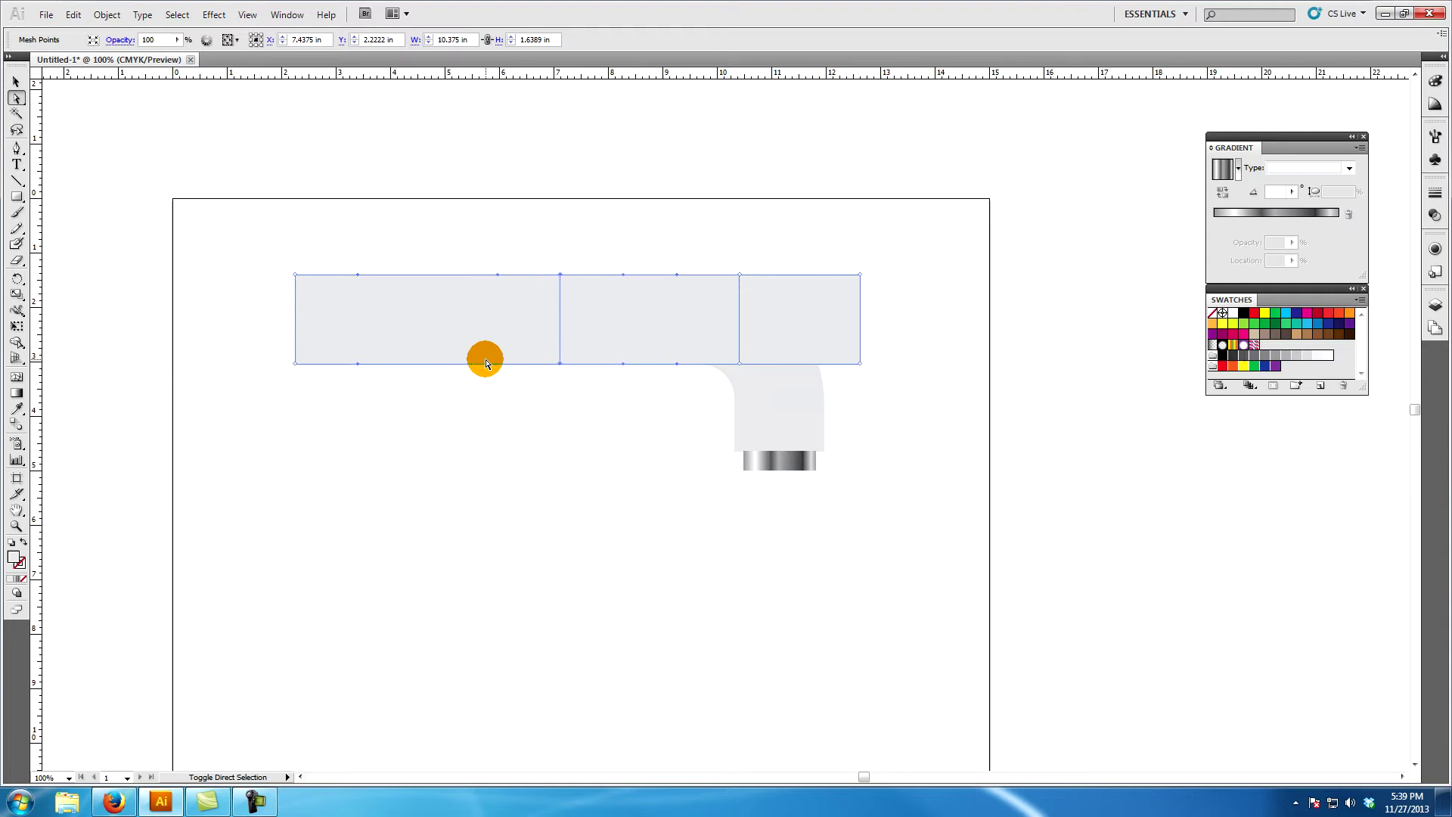
pyautogui.press('Right')
pyautogui.press('Right')
pyautogui.press('Right')
pyautogui.press('Right')
pyautogui.press('Right')
pyautogui.press('Right')
pyautogui.press('Right')
pyautogui.press('Right')
pyautogui.press('Right')
pyautogui.press('Right')
pyautogui.press('Right')
pyautogui.press('Right')
pyautogui.press('Right')
pyautogui.press('Right')
pyautogui.press('Right')
pyautogui.press('Right')
pyautogui.press('Right')
pyautogui.press('Right')
pyautogui.press('Right')
pyautogui.press('Right')
pyautogui.press('Right')
pyautogui.press('Right')
pyautogui.press('Right')
pyautogui.press('Right')
pyautogui.press('Right')
pyautogui.press('Right')
pyautogui.press('Right')
pyautogui.press('Right')
pyautogui.press('Right')
pyautogui.press('Right')
pyautogui.press('Right')
pyautogui.press('Right')
pyautogui.press('Right')
pyautogui.press('Right')
pyautogui.press('Right')
pyautogui.press('Right')
pyautogui.press('Right')
pyautogui.press('Right')
pyautogui.press('Right')
pyautogui.press('Right')
pyautogui.press('Right')
pyautogui.press('Right')
pyautogui.press('Right')
pyautogui.press('Right')
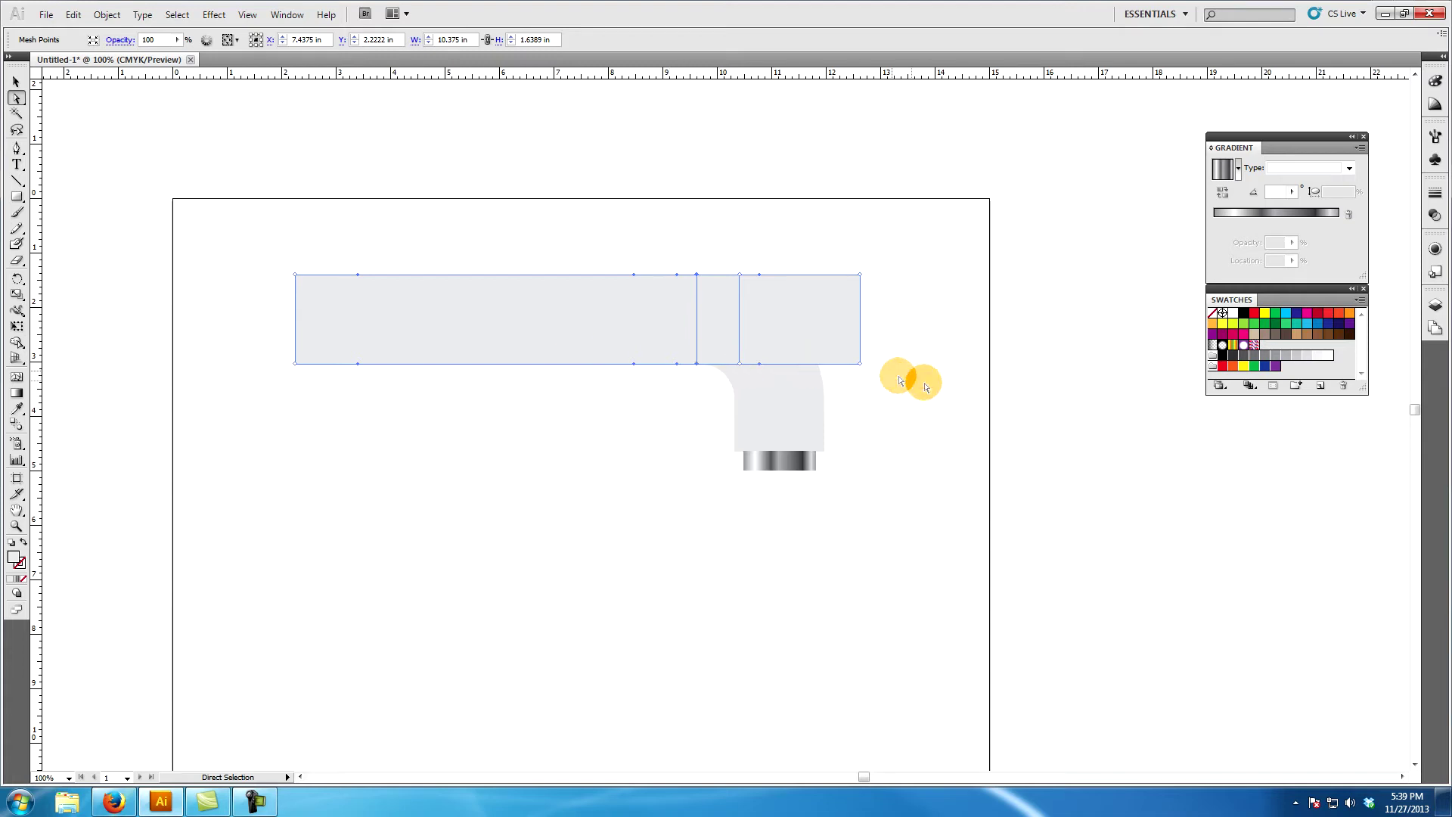
# Step: Pull the mesh's bottom-right and top-right corners down onto the nozzle
pyautogui.click(860, 366)
pyautogui.moveTo(860, 366); pyautogui.dragTo(738, 454)
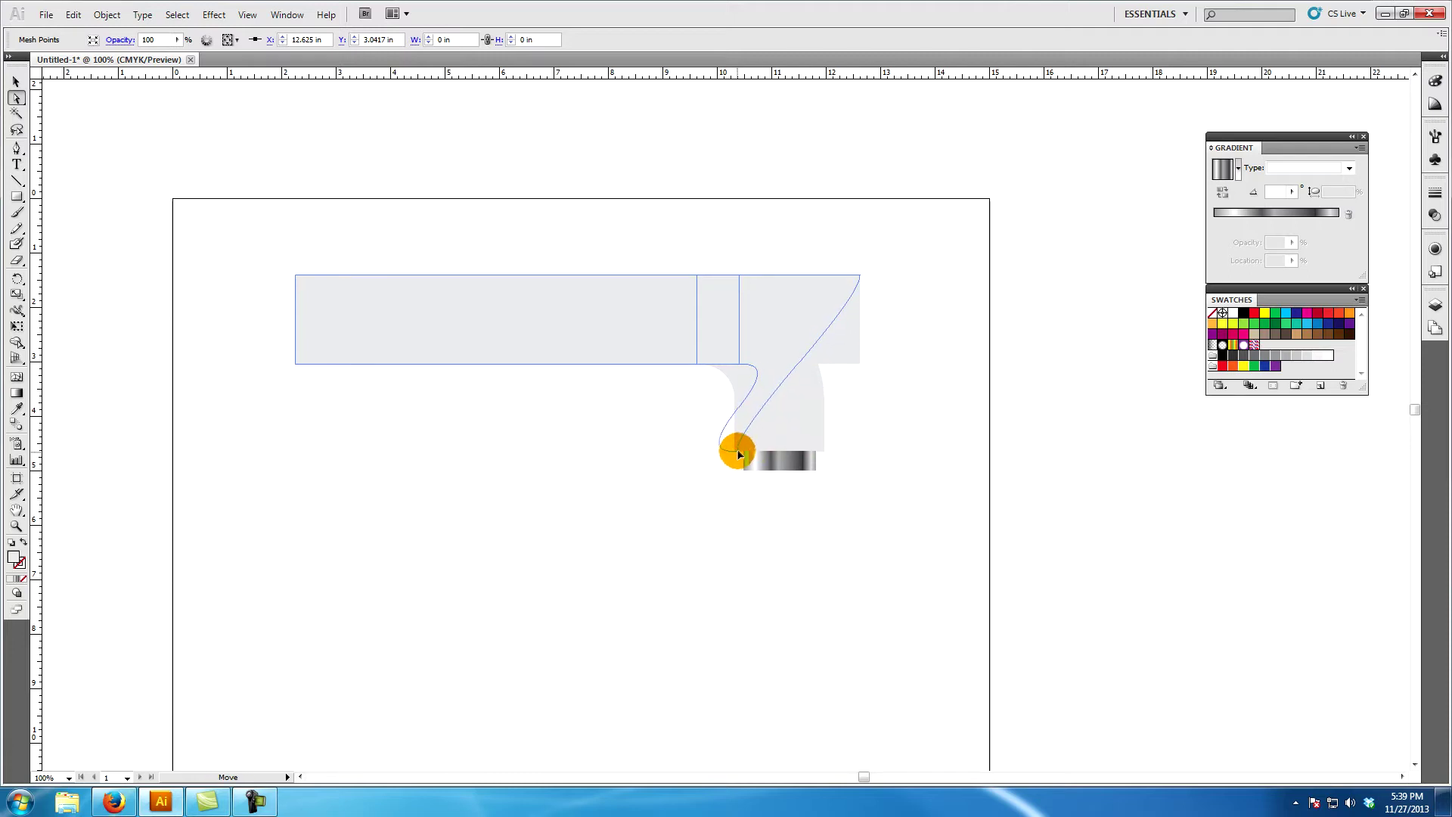
pyautogui.moveTo(738, 453); pyautogui.dragTo(738, 453)
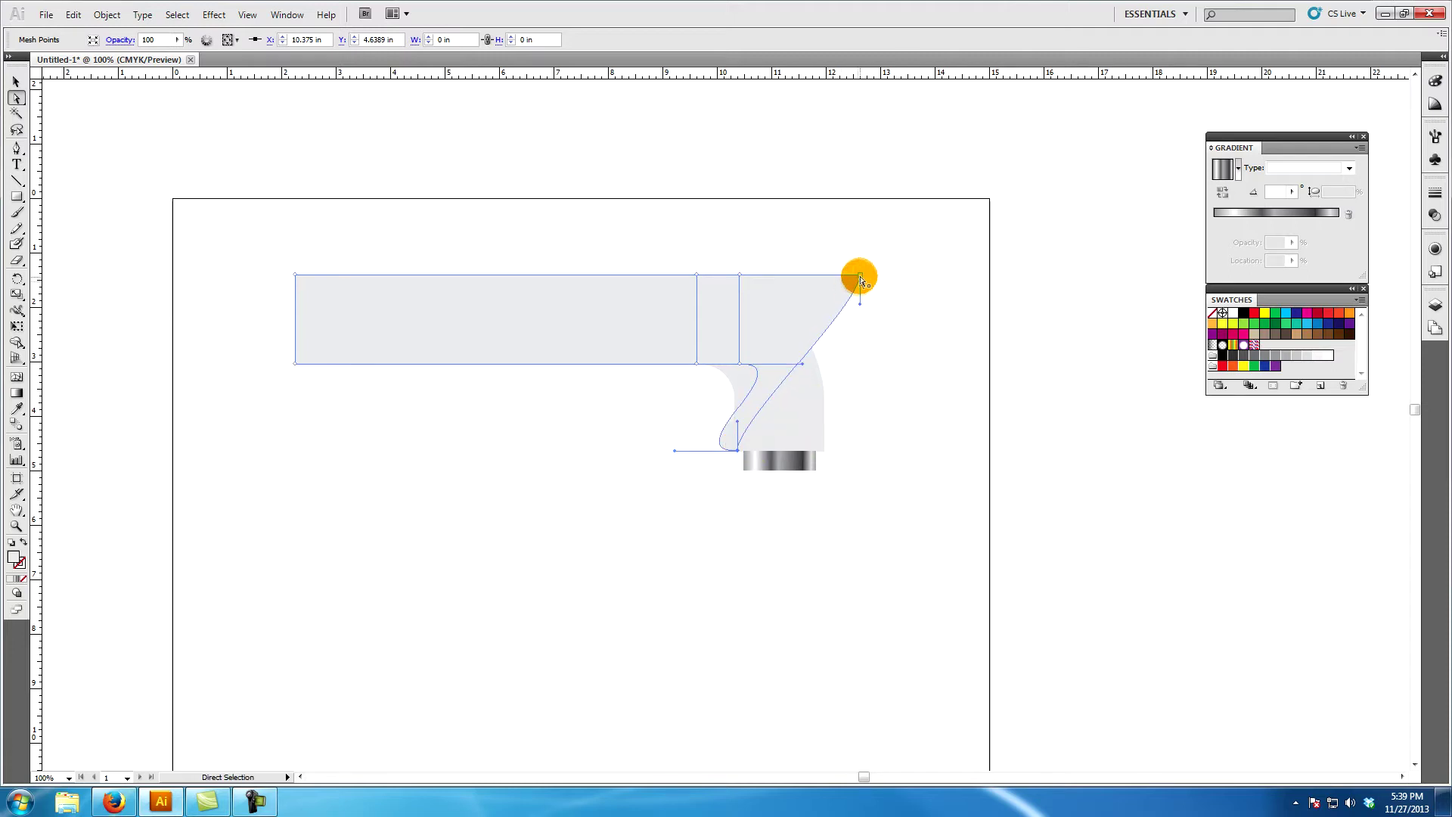
pyautogui.moveTo(859, 278); pyautogui.dragTo(825, 420)
# Step: Reshape the bent mesh's bottom edge and pull a curve handle from its lower-left anchor
pyautogui.click(824, 480)
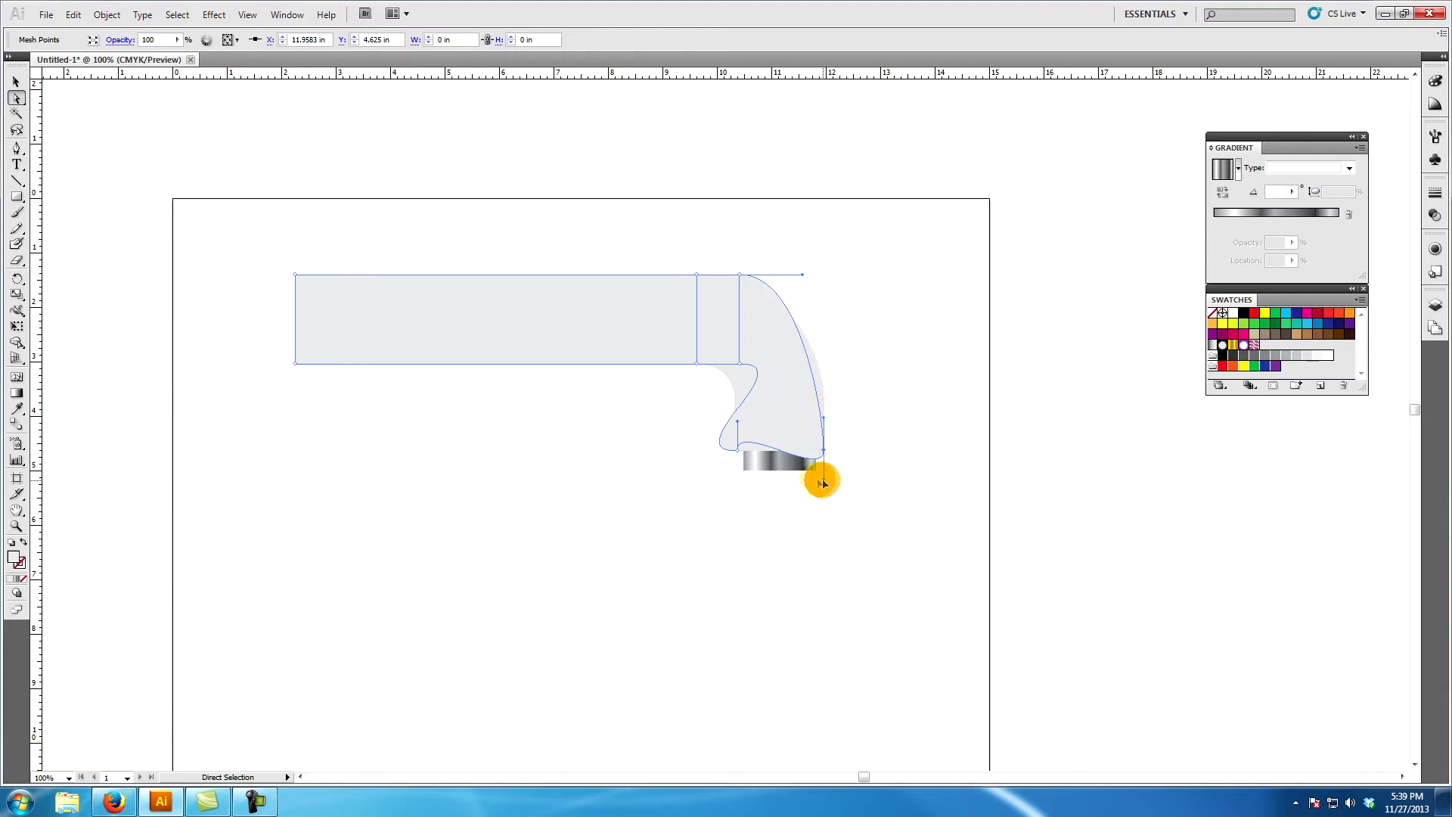
pyautogui.moveTo(823, 482); pyautogui.dragTo(769, 454)
pyautogui.click(735, 425)
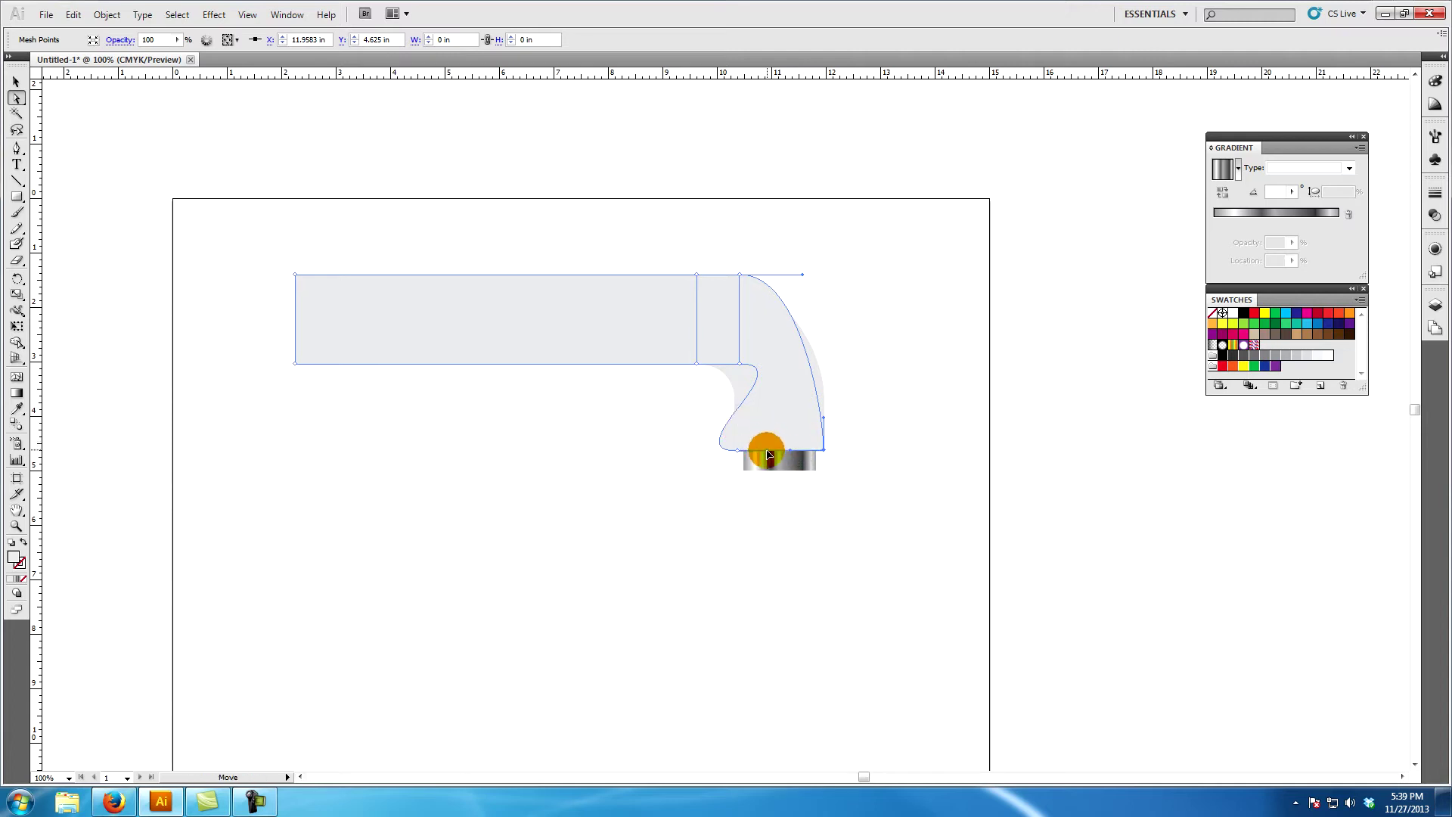
pyautogui.click(738, 453)
pyautogui.moveTo(740, 454); pyautogui.dragTo(737, 414)
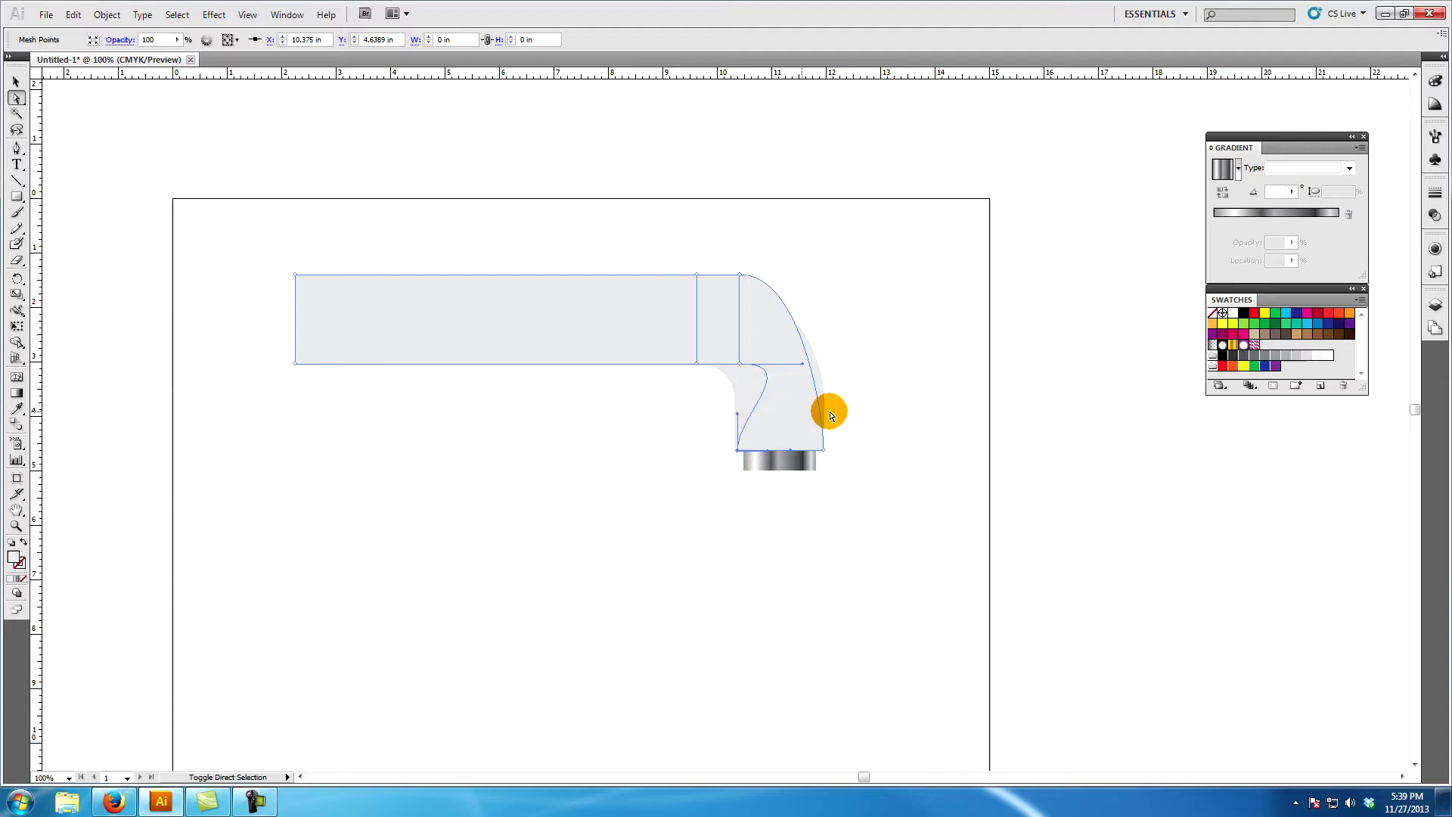
pyautogui.click(739, 366)
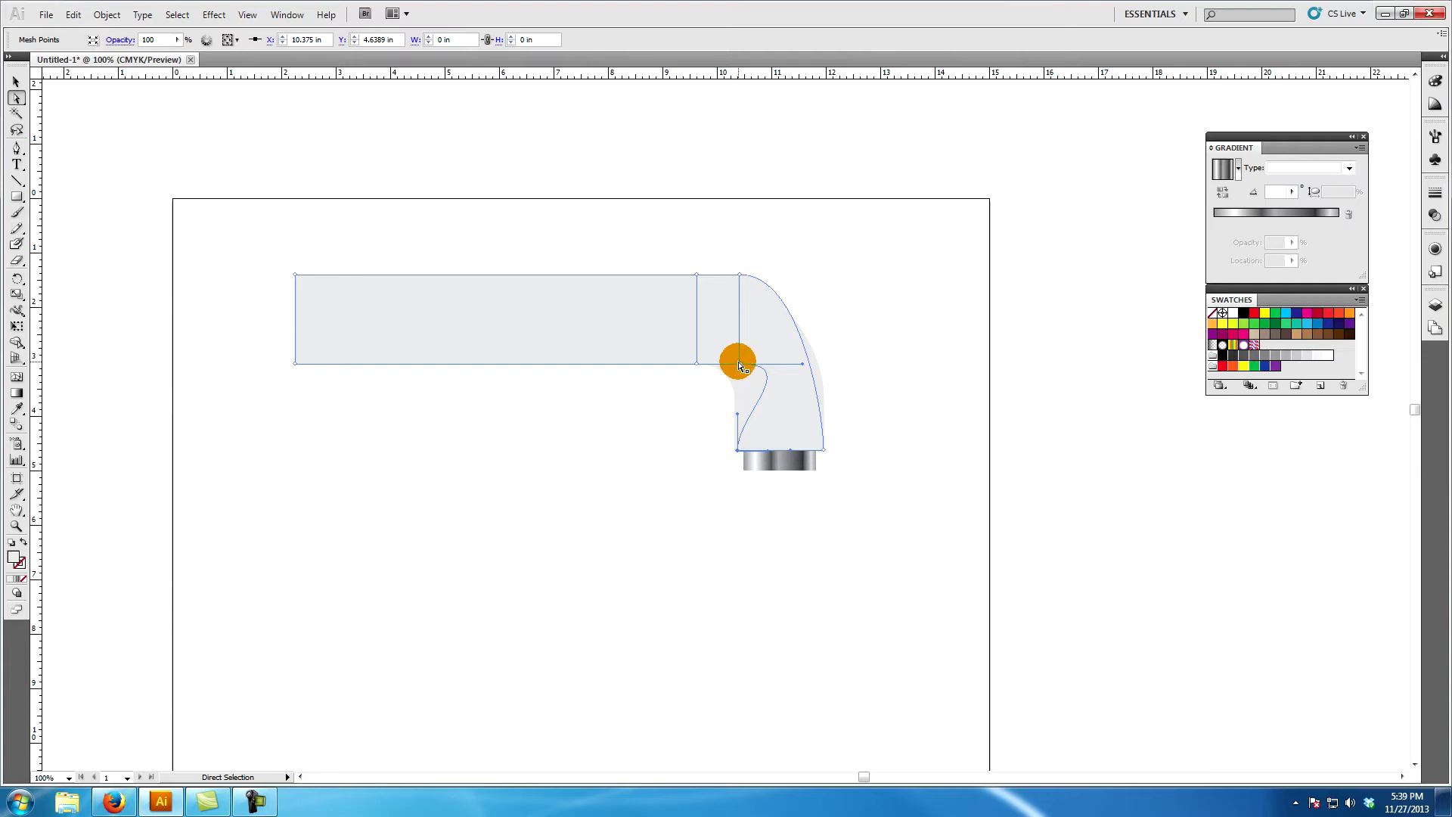
# Step: Drag the inner-corner mesh points and handles so the vertical line curves down to the nozzle's left edge
pyautogui.moveTo(740, 366)
pyautogui.mouseDown()
pyautogui.moveTo(733, 411)
pyautogui.moveTo(722, 376)
pyautogui.moveTo(734, 425)
pyautogui.moveTo(733, 393)
pyautogui.mouseUp()
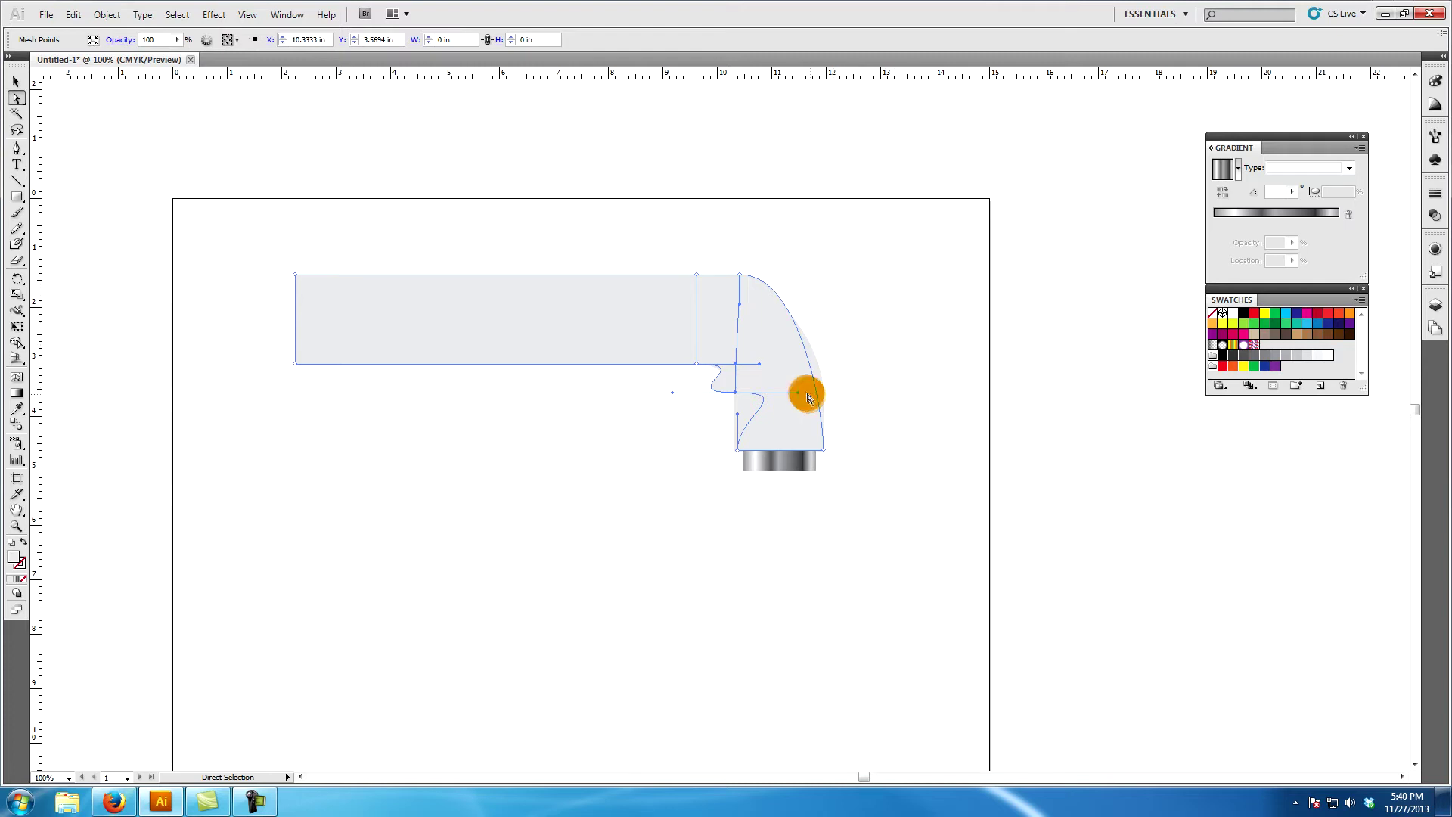
pyautogui.moveTo(798, 394); pyautogui.dragTo(739, 411)
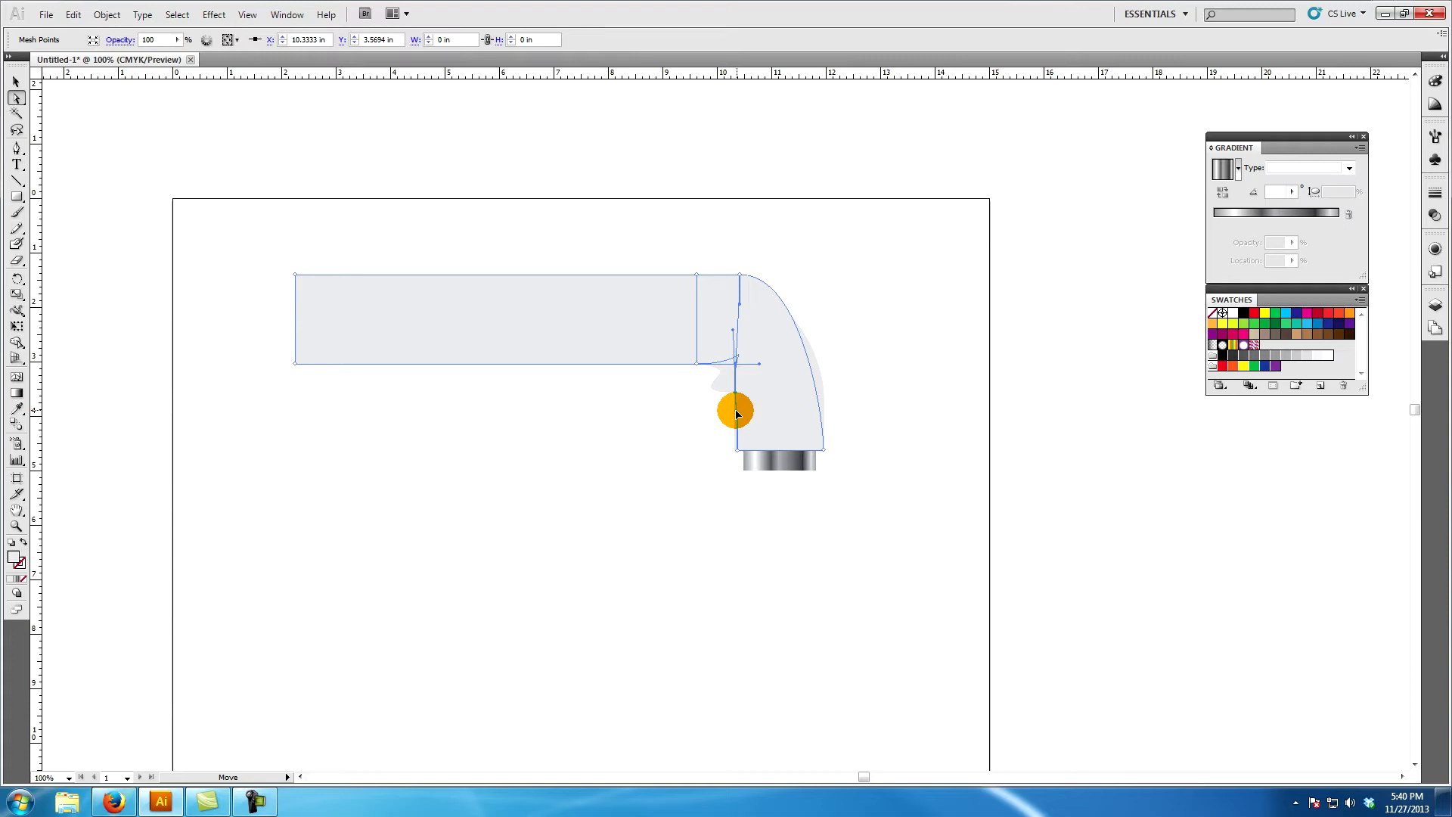
pyautogui.moveTo(737, 414); pyautogui.dragTo(746, 412)
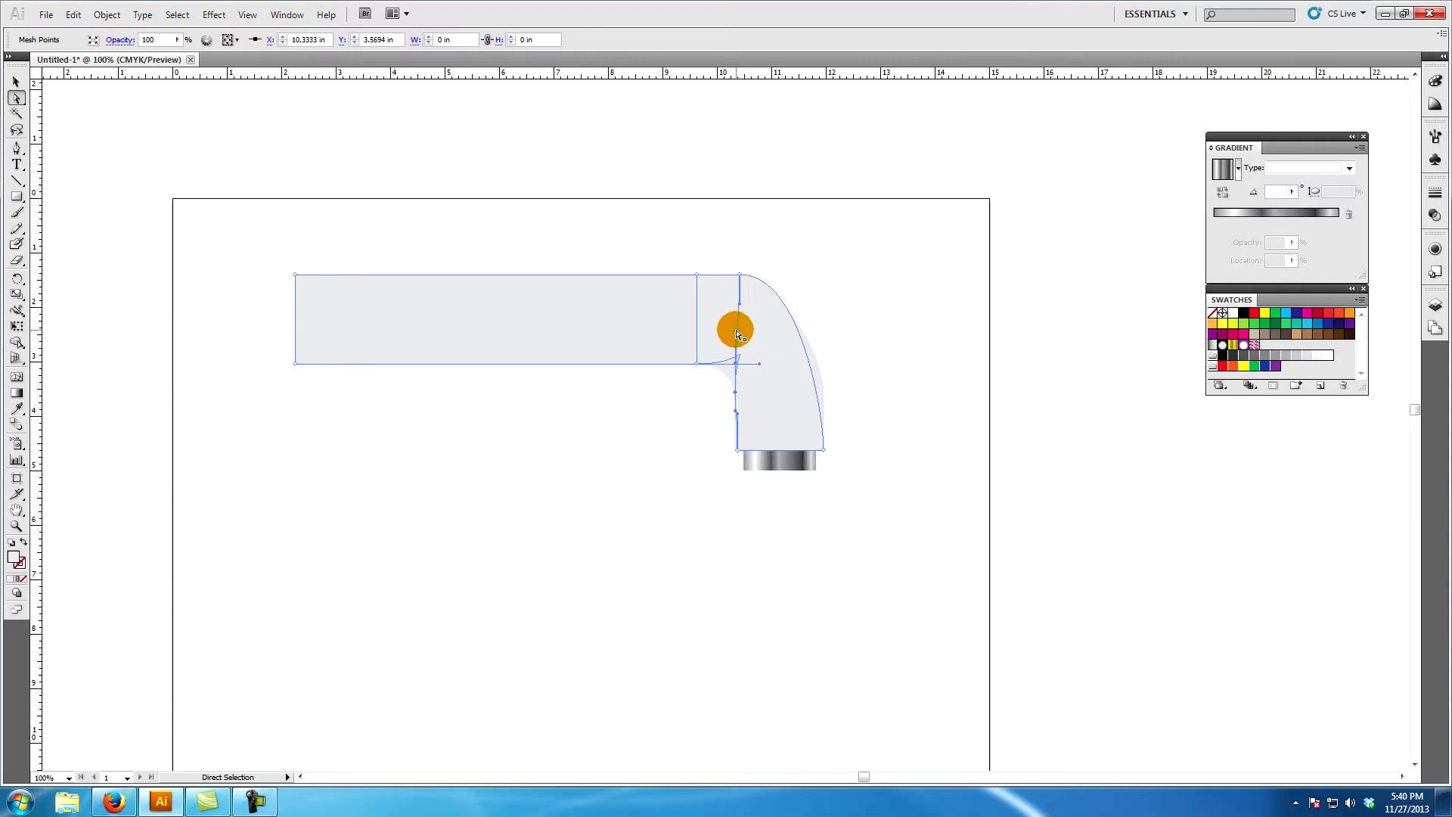
pyautogui.moveTo(737, 334); pyautogui.dragTo(738, 386)
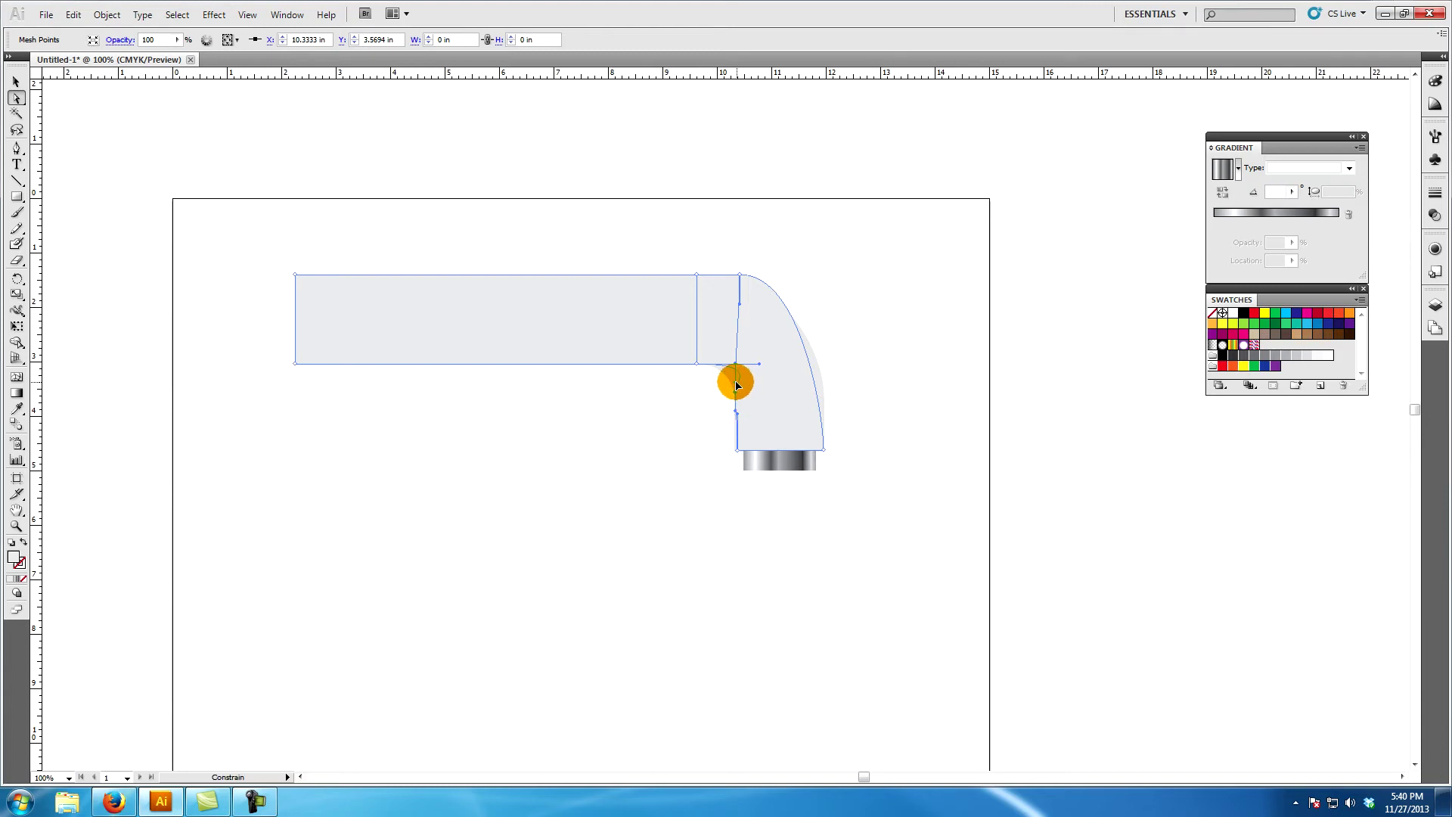
pyautogui.moveTo(738, 387)
pyautogui.mouseDown()
pyautogui.moveTo(746, 365)
pyautogui.moveTo(723, 366)
pyautogui.mouseUp()
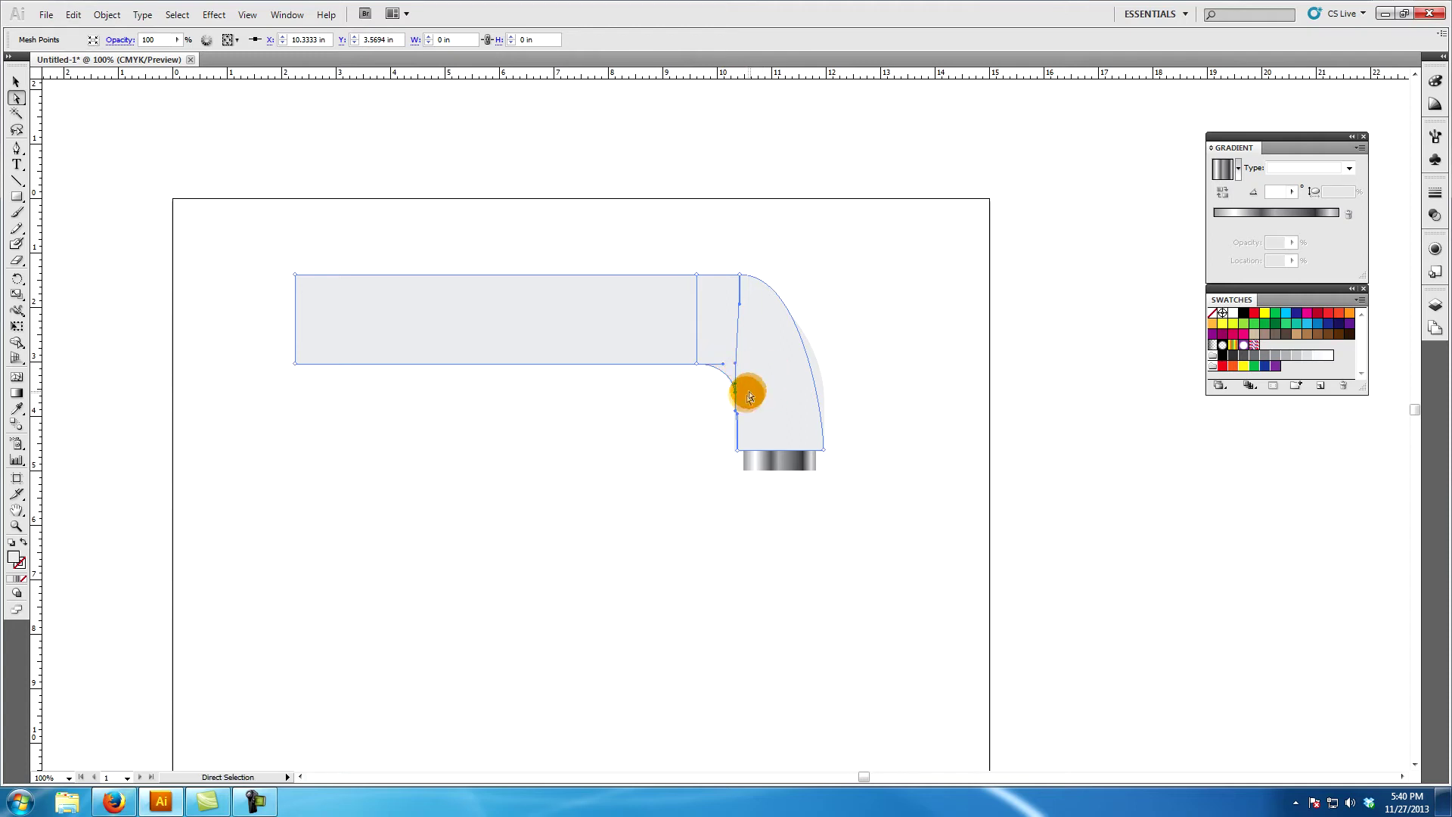
pyautogui.moveTo(739, 417); pyautogui.dragTo(740, 422)
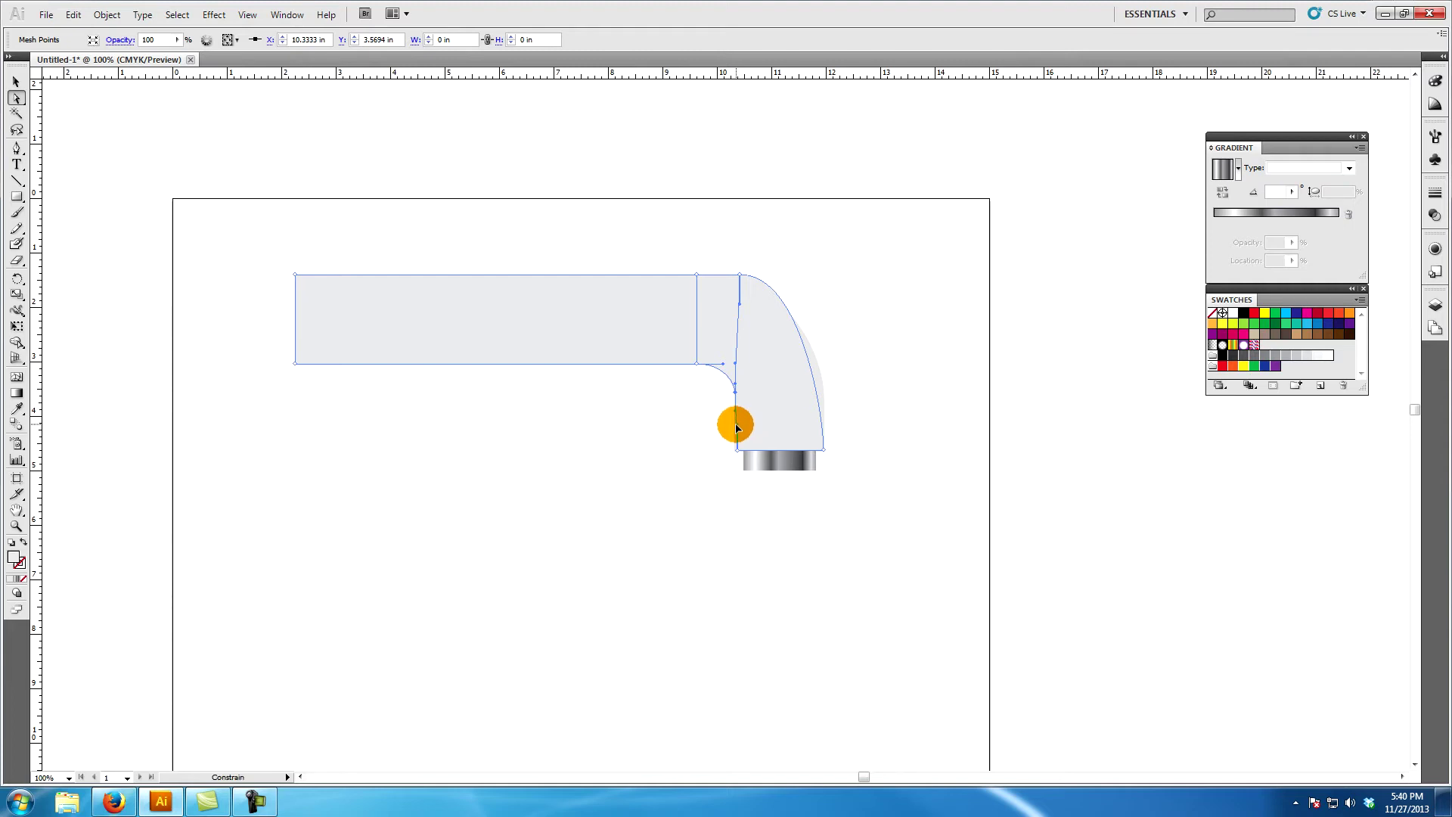
pyautogui.moveTo(738, 429); pyautogui.dragTo(738, 400)
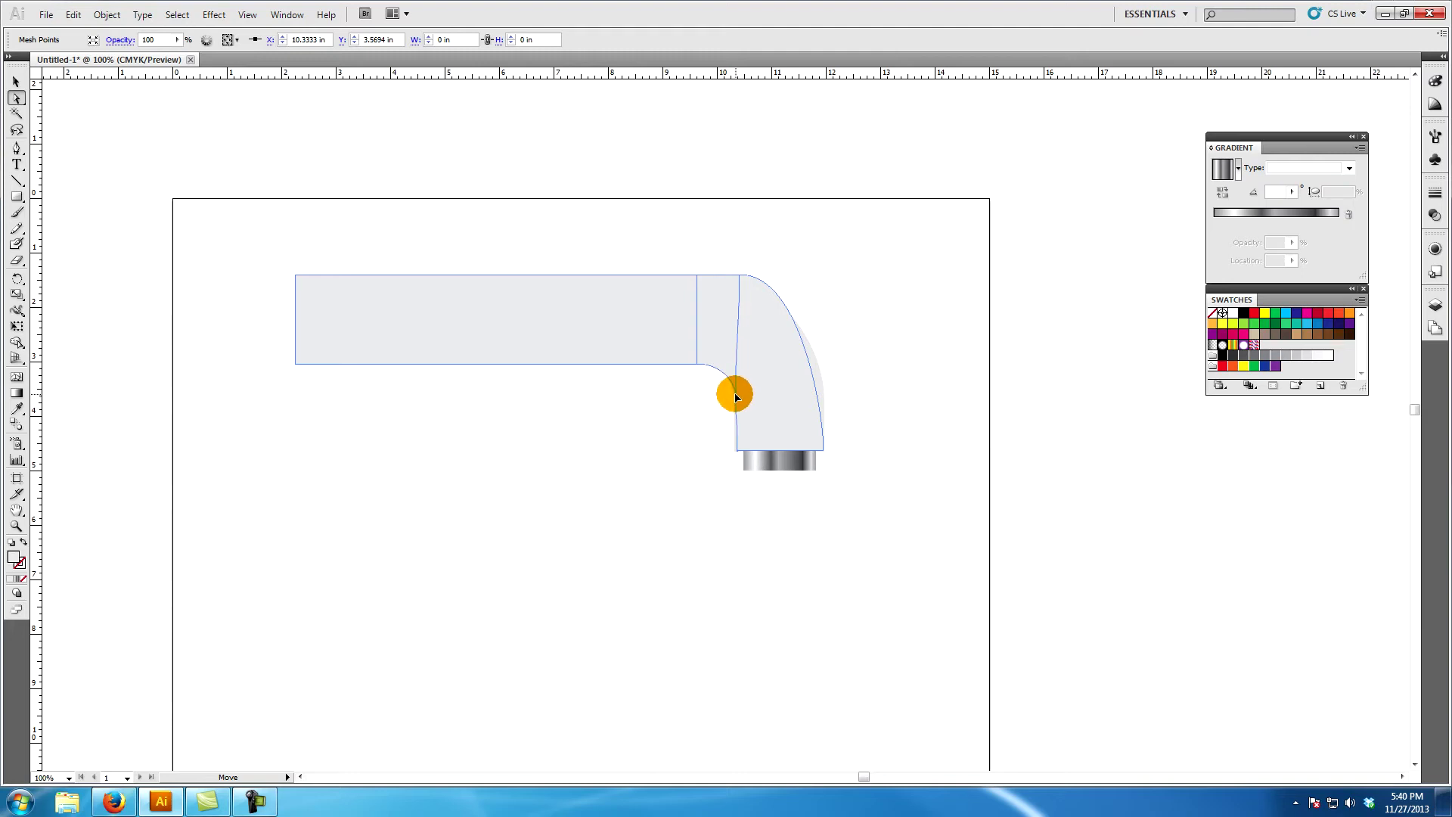
pyautogui.moveTo(736, 396); pyautogui.dragTo(736, 455)
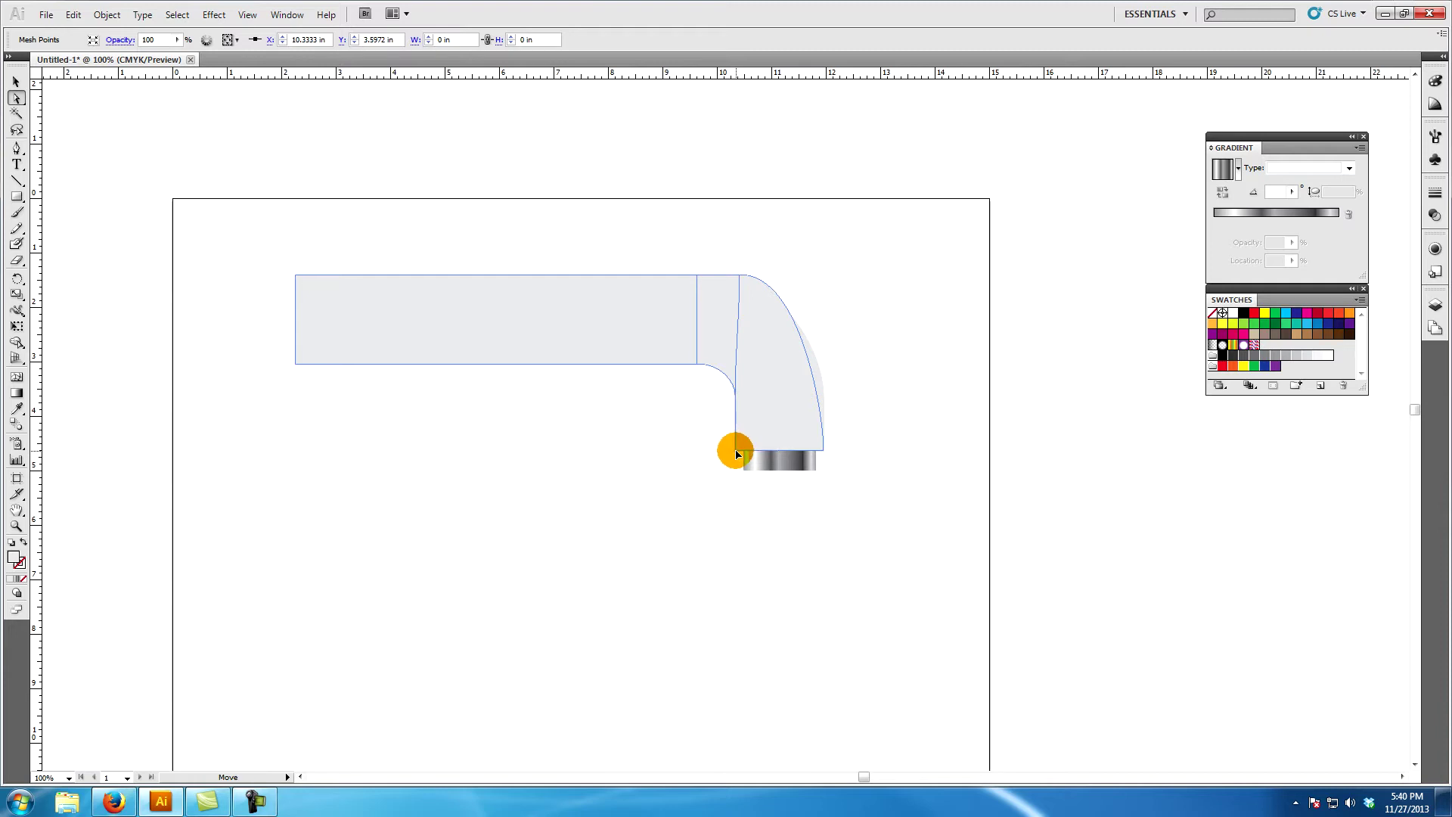
pyautogui.moveTo(738, 454); pyautogui.dragTo(736, 451)
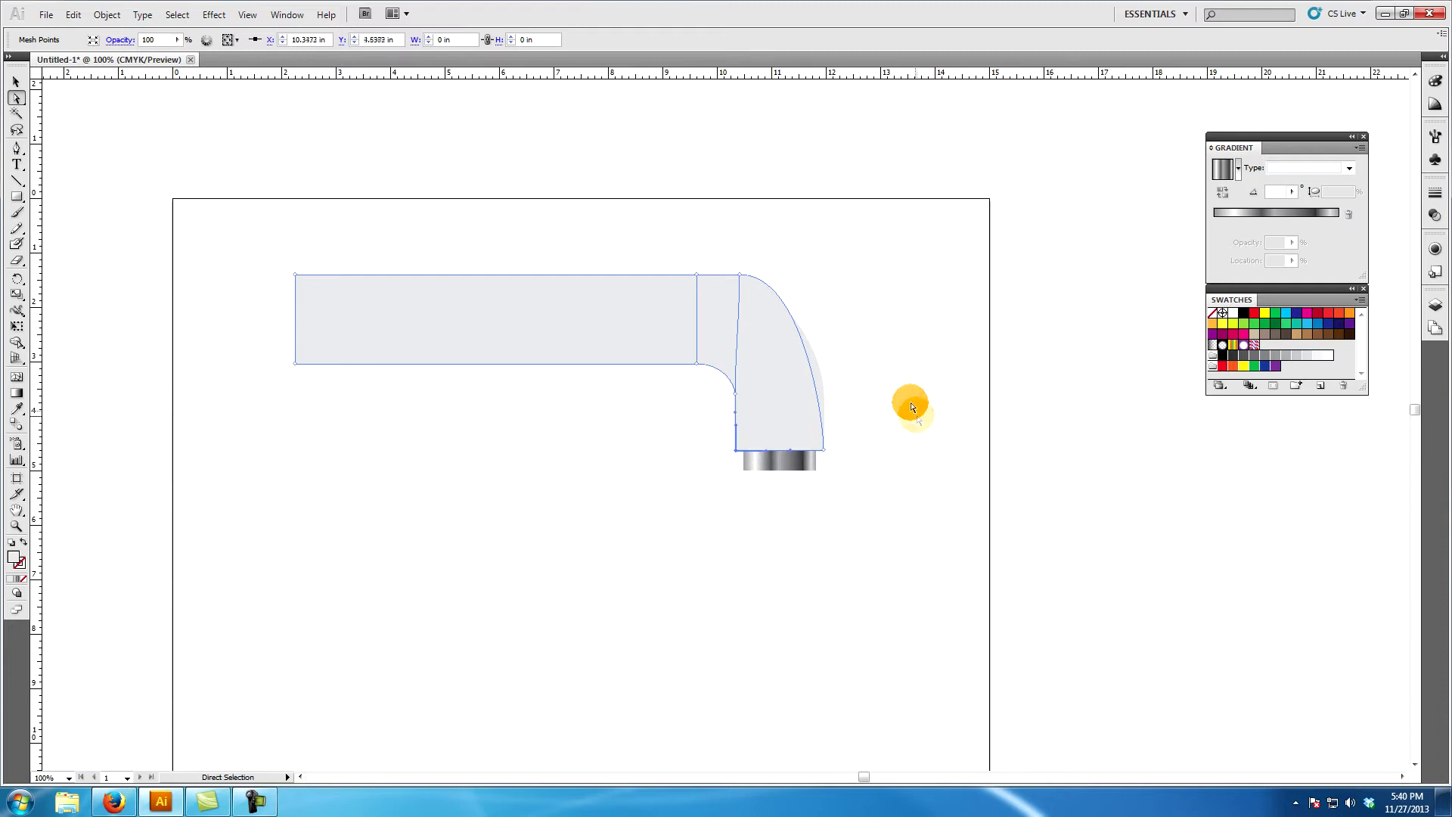
# Step: Pull the top mesh point down the right edge and adjust handles so the mesh curve bends evenly
pyautogui.moveTo(740, 278); pyautogui.dragTo(825, 394)
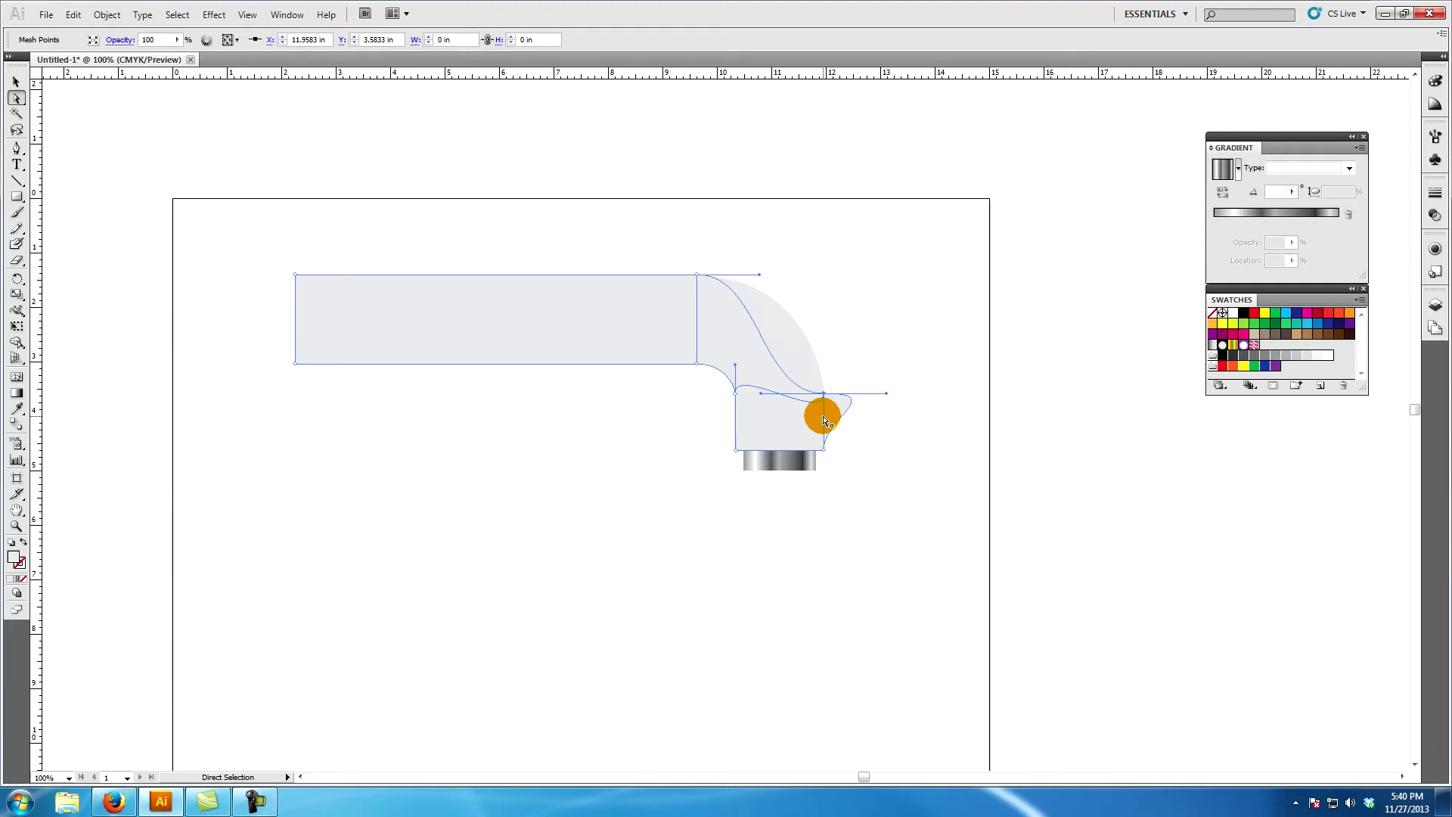
pyautogui.moveTo(825, 422); pyautogui.dragTo(791, 412)
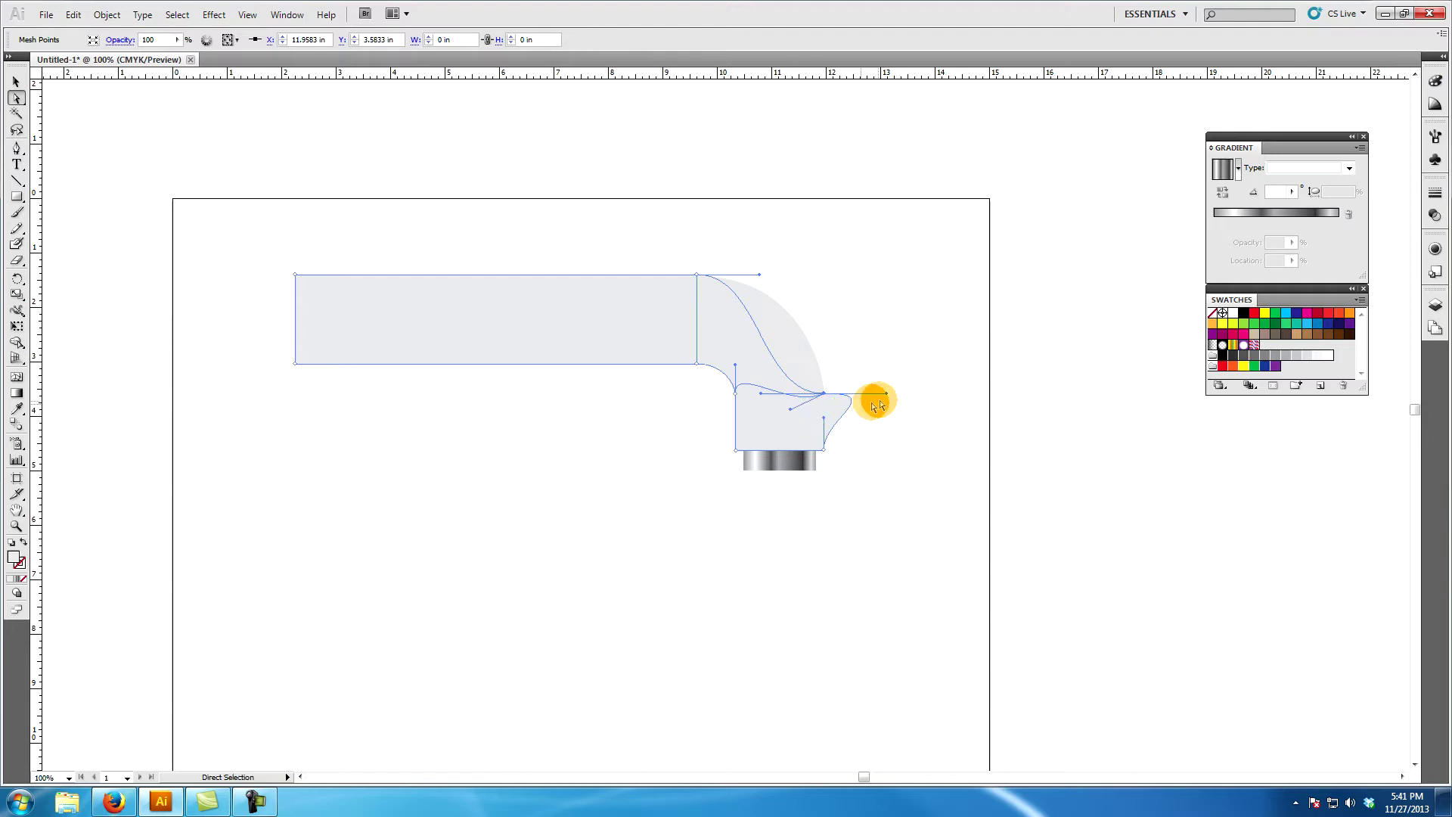
pyautogui.moveTo(888, 396); pyautogui.dragTo(825, 411)
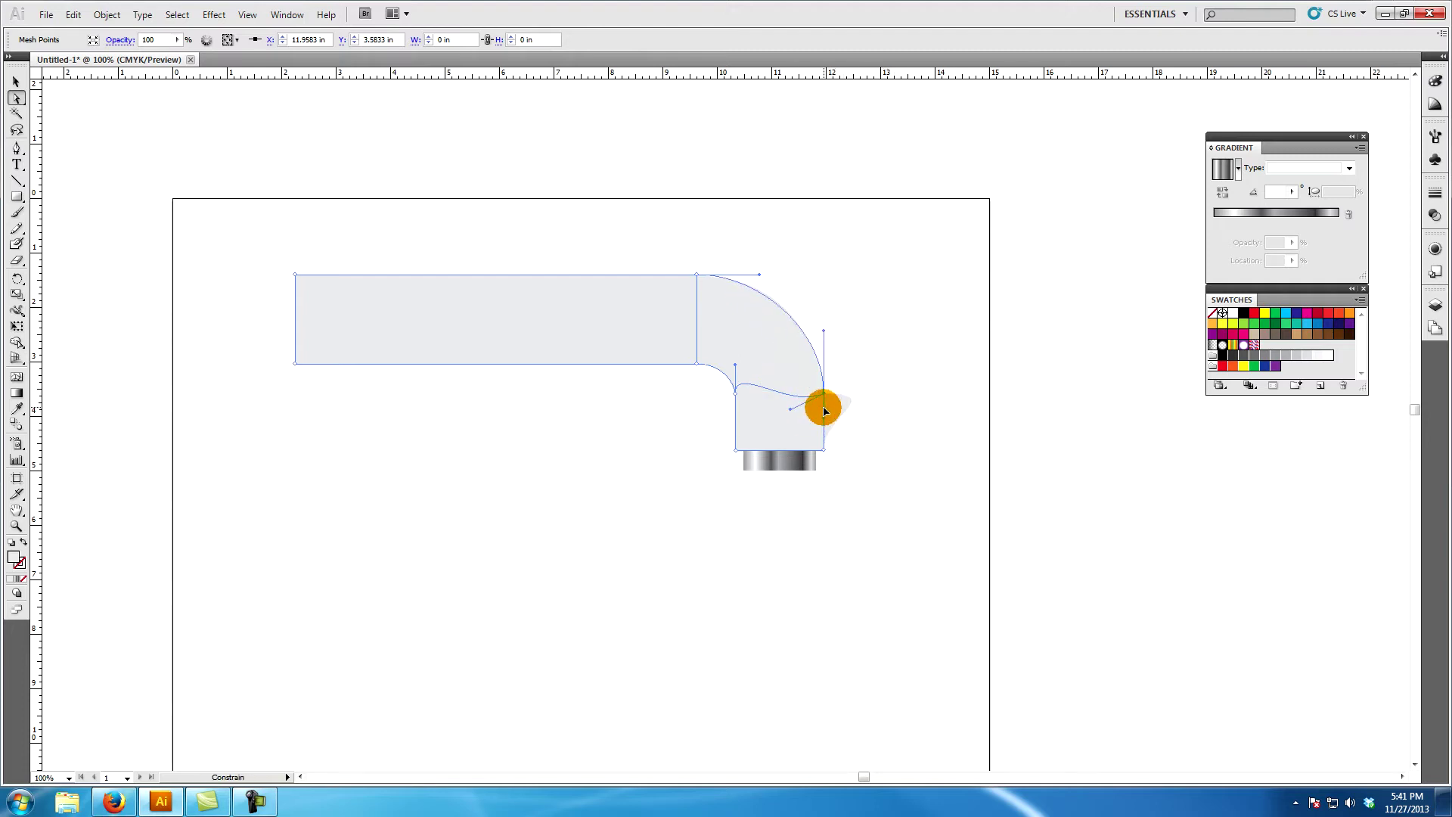
pyautogui.moveTo(825, 410); pyautogui.dragTo(825, 410)
pyautogui.moveTo(827, 333); pyautogui.dragTo(824, 339)
pyautogui.moveTo(737, 369); pyautogui.dragTo(789, 394)
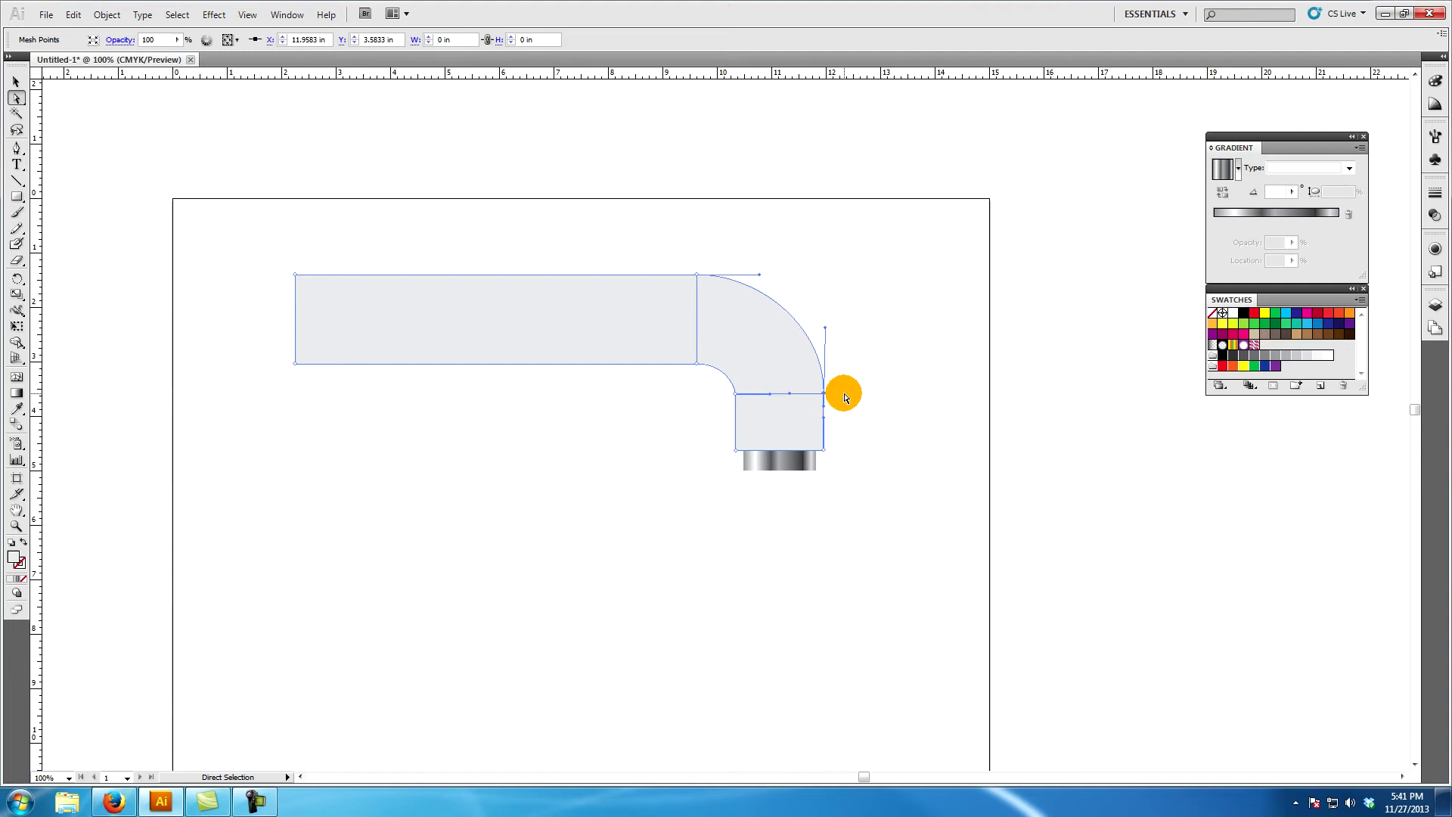
pyautogui.click(823, 393)
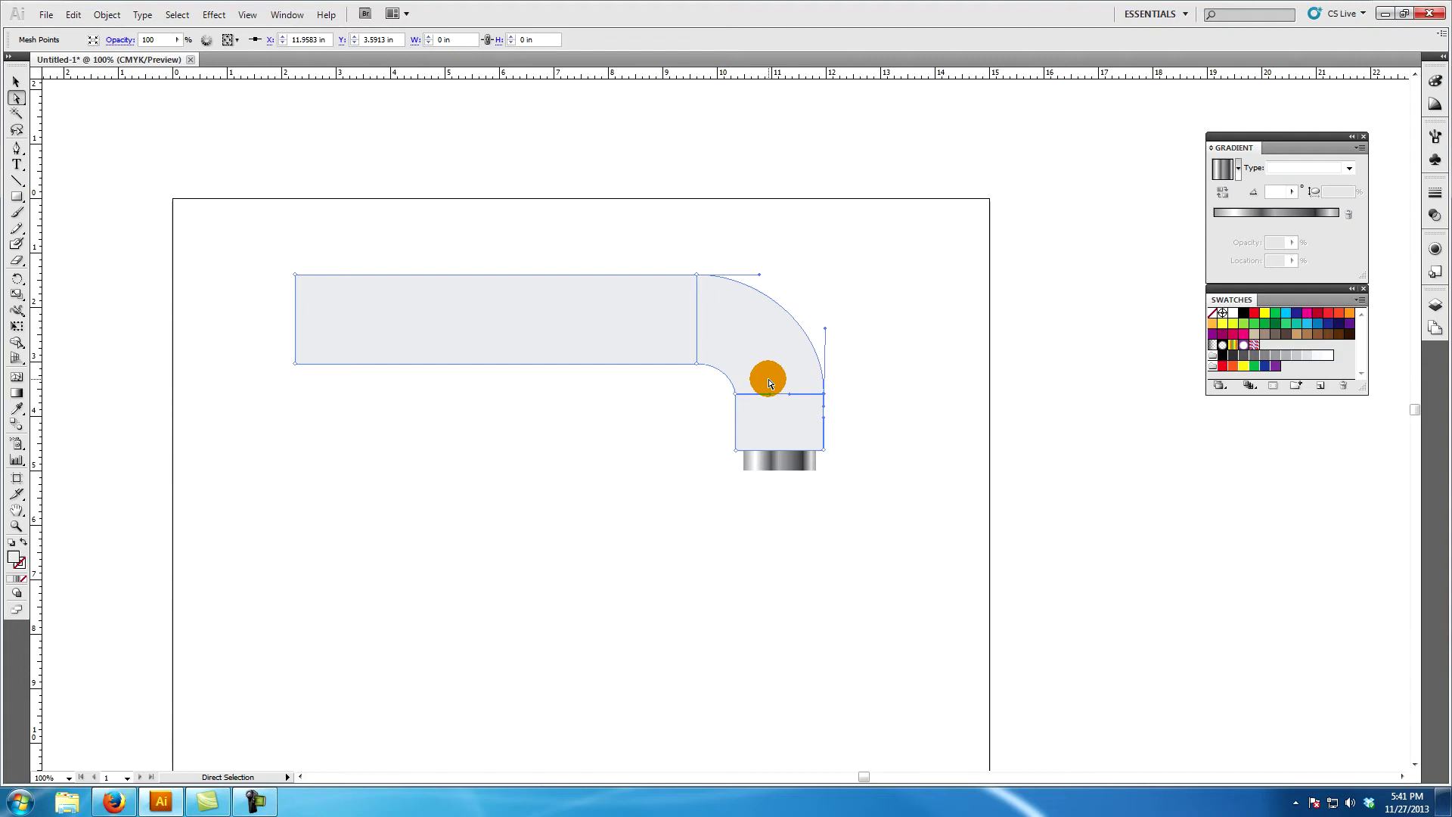
pyautogui.click(737, 394)
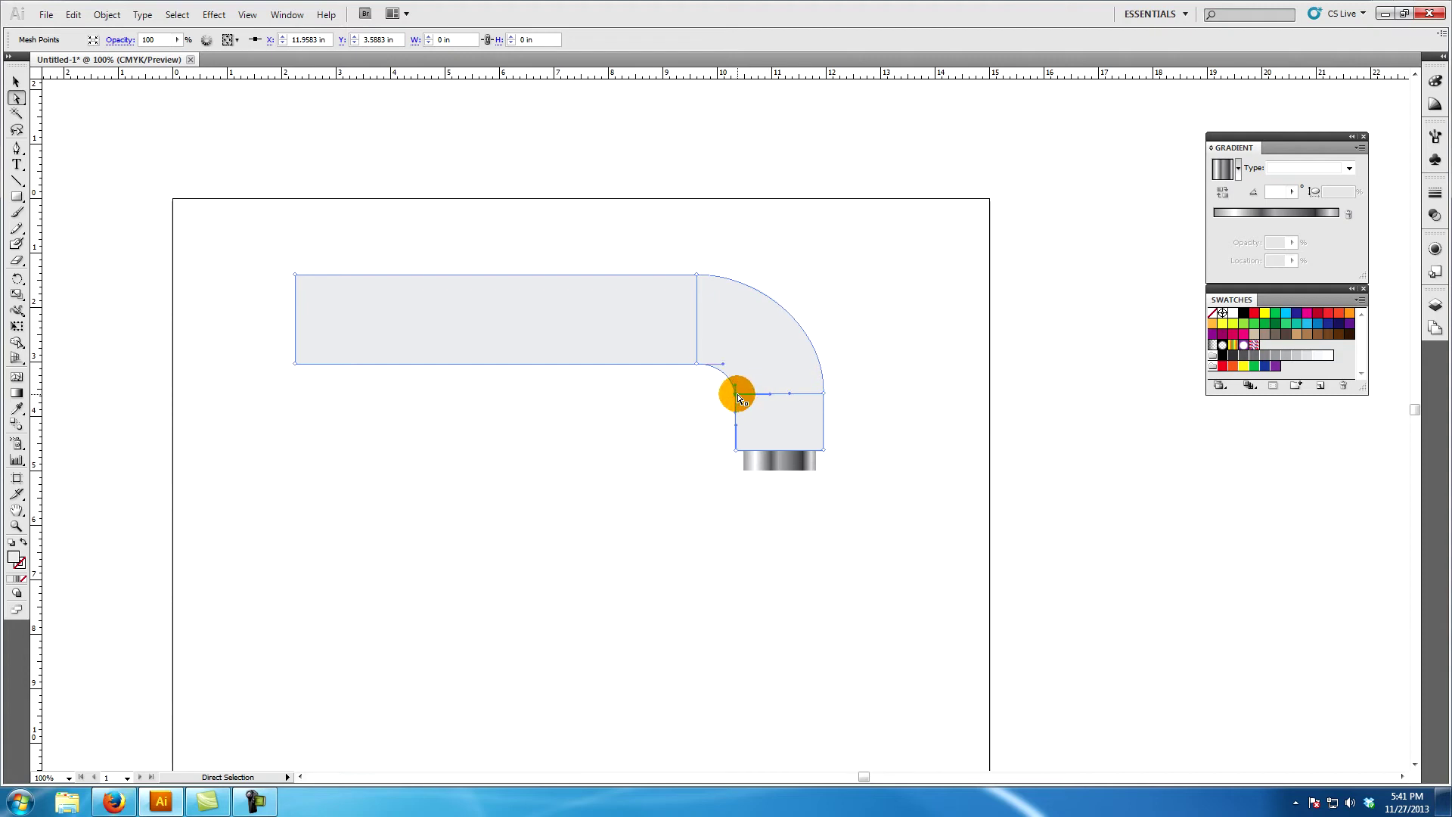
pyautogui.click(739, 393)
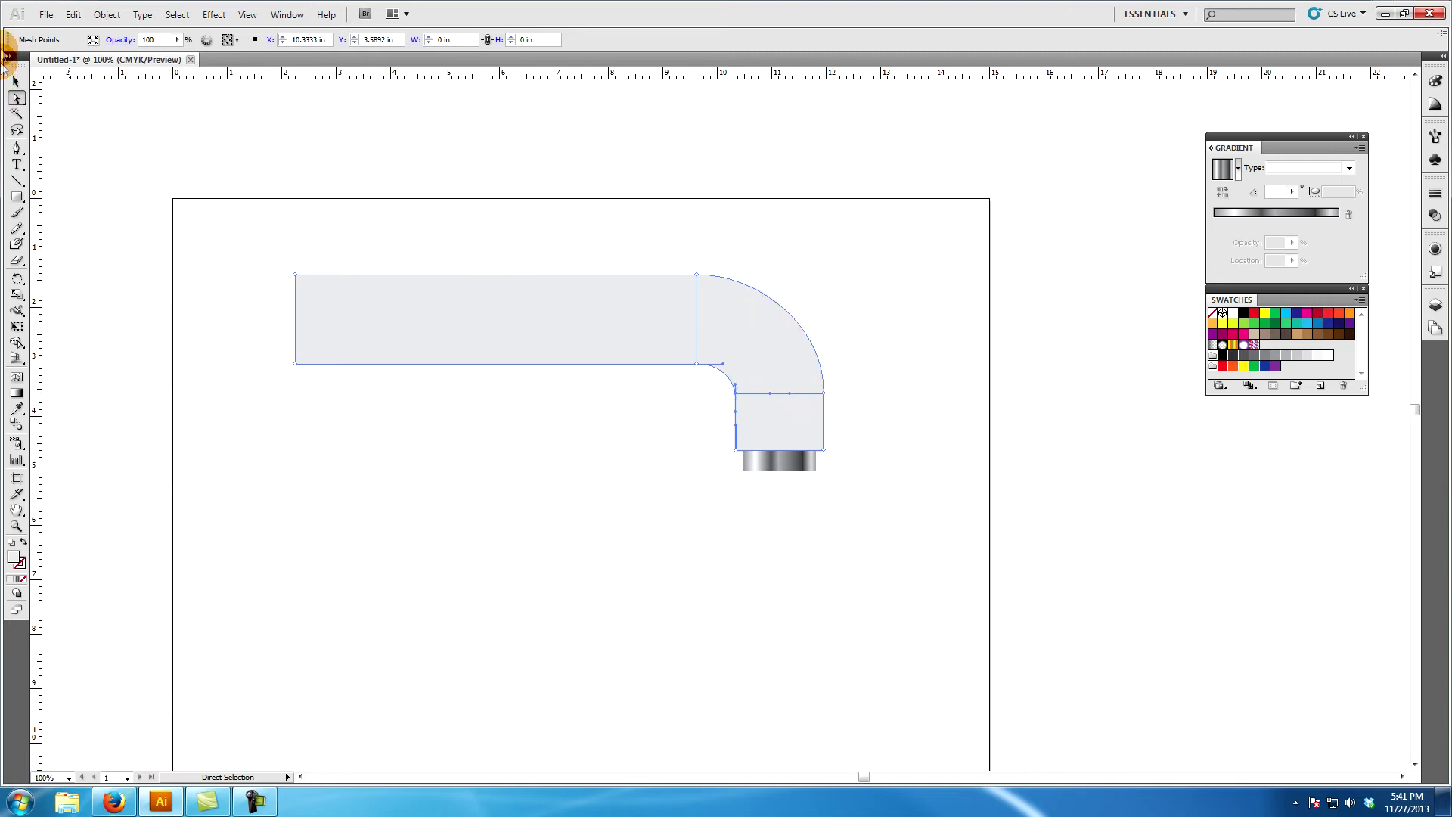
pyautogui.click(1253, 314)
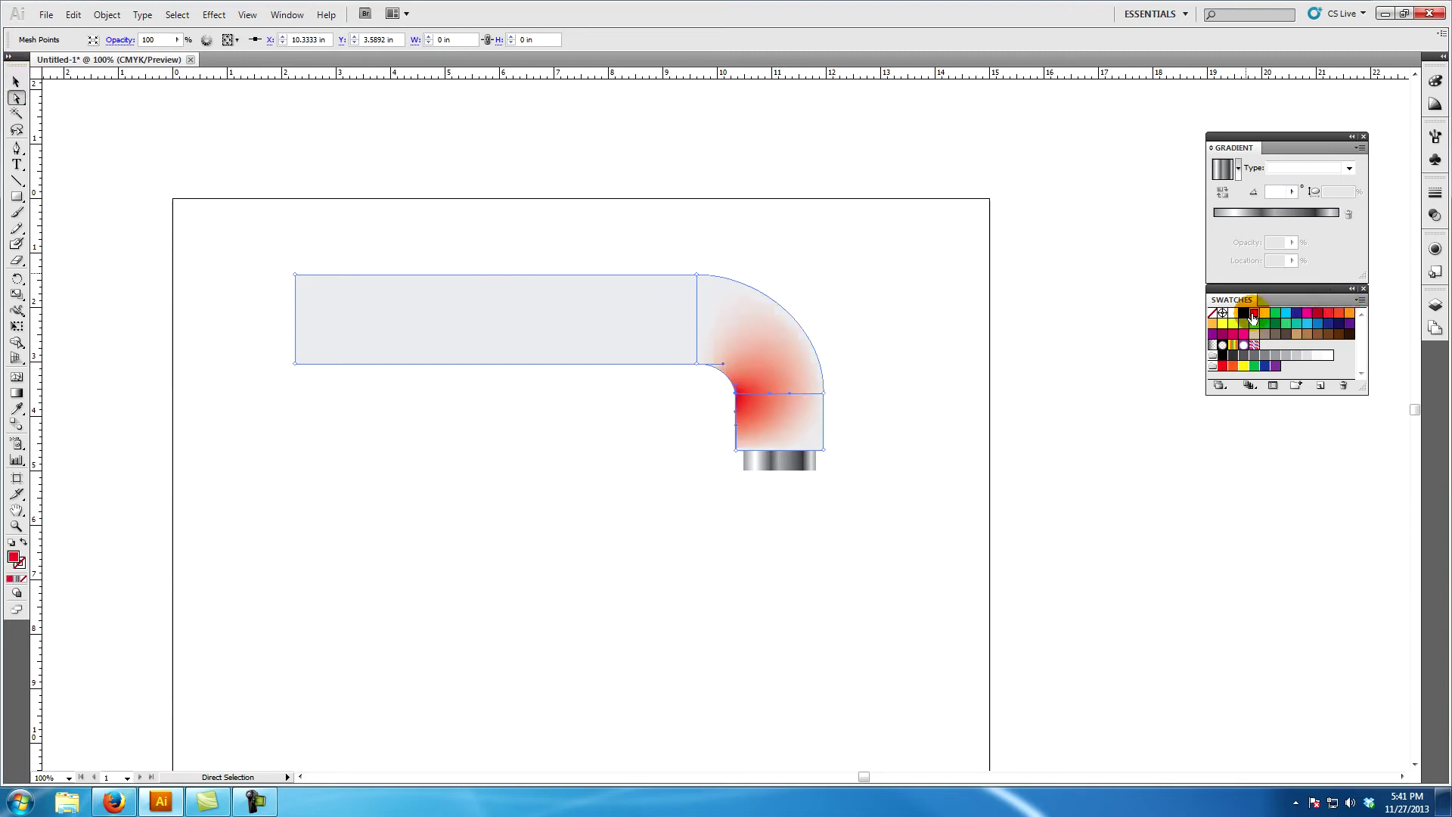
pyautogui.hotkey('ctrl', 'z')
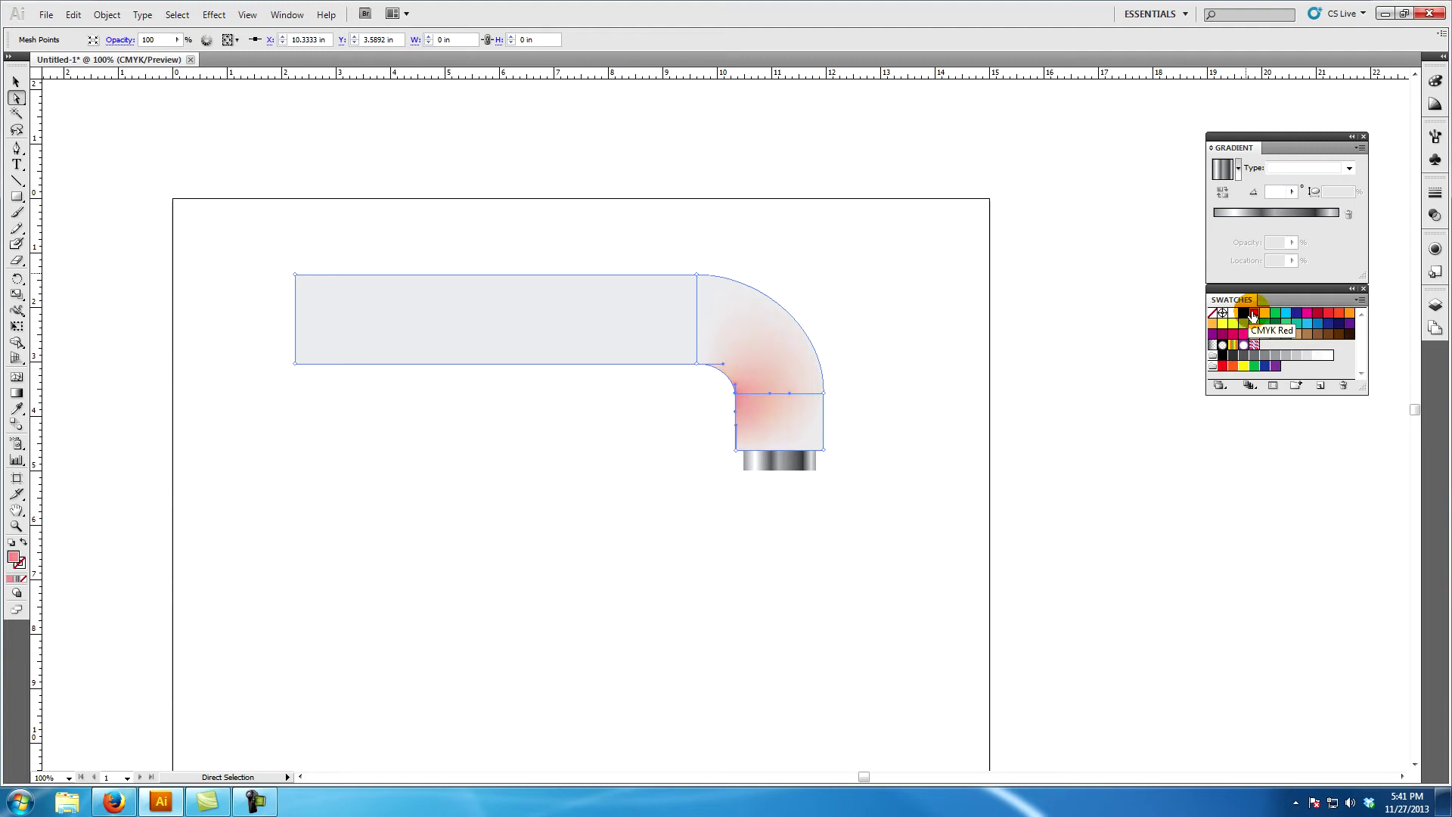
pyautogui.click(17, 82)
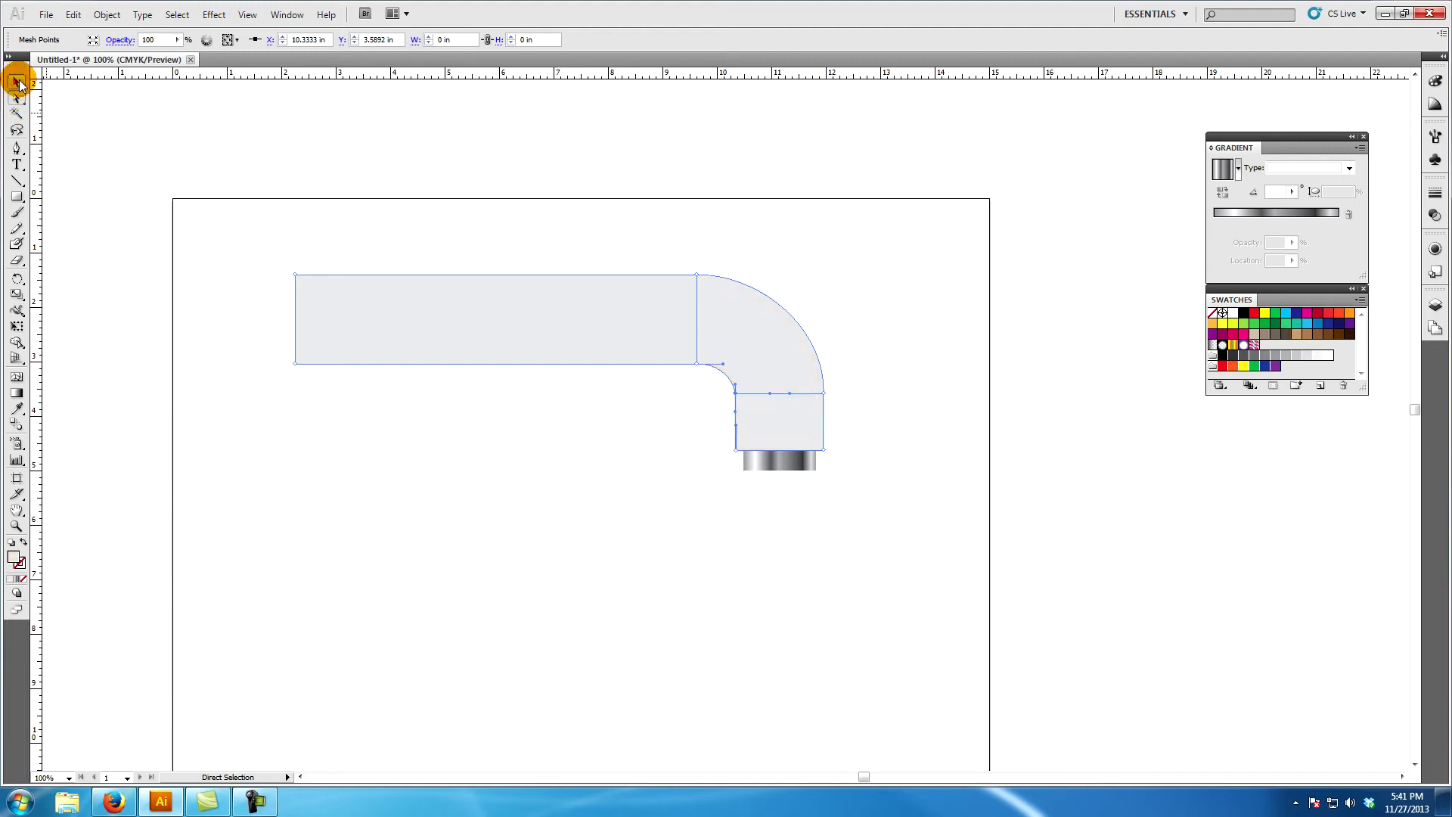
pyautogui.click(477, 249)
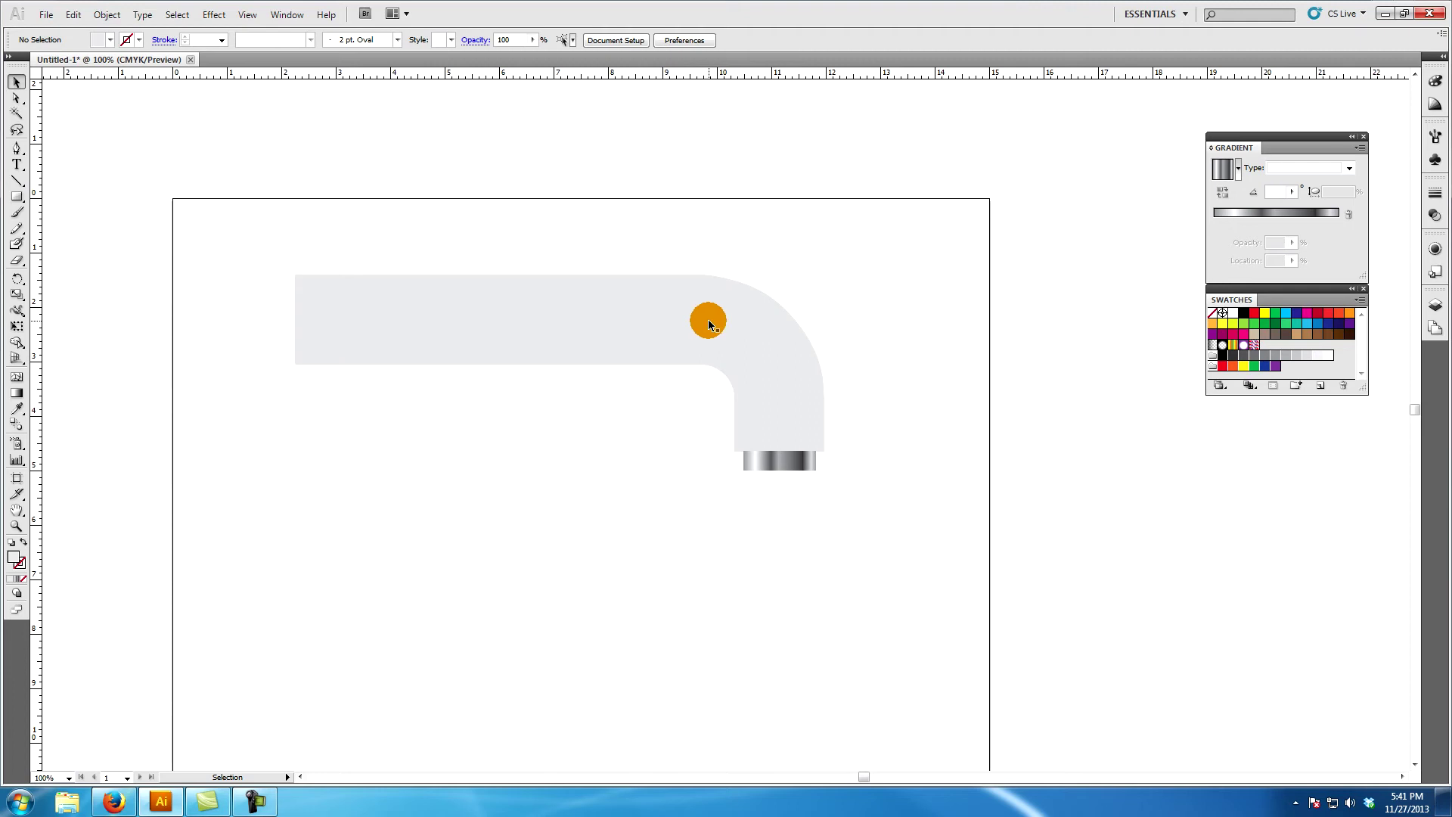
pyautogui.moveTo(707, 319); pyautogui.dragTo(711, 162)
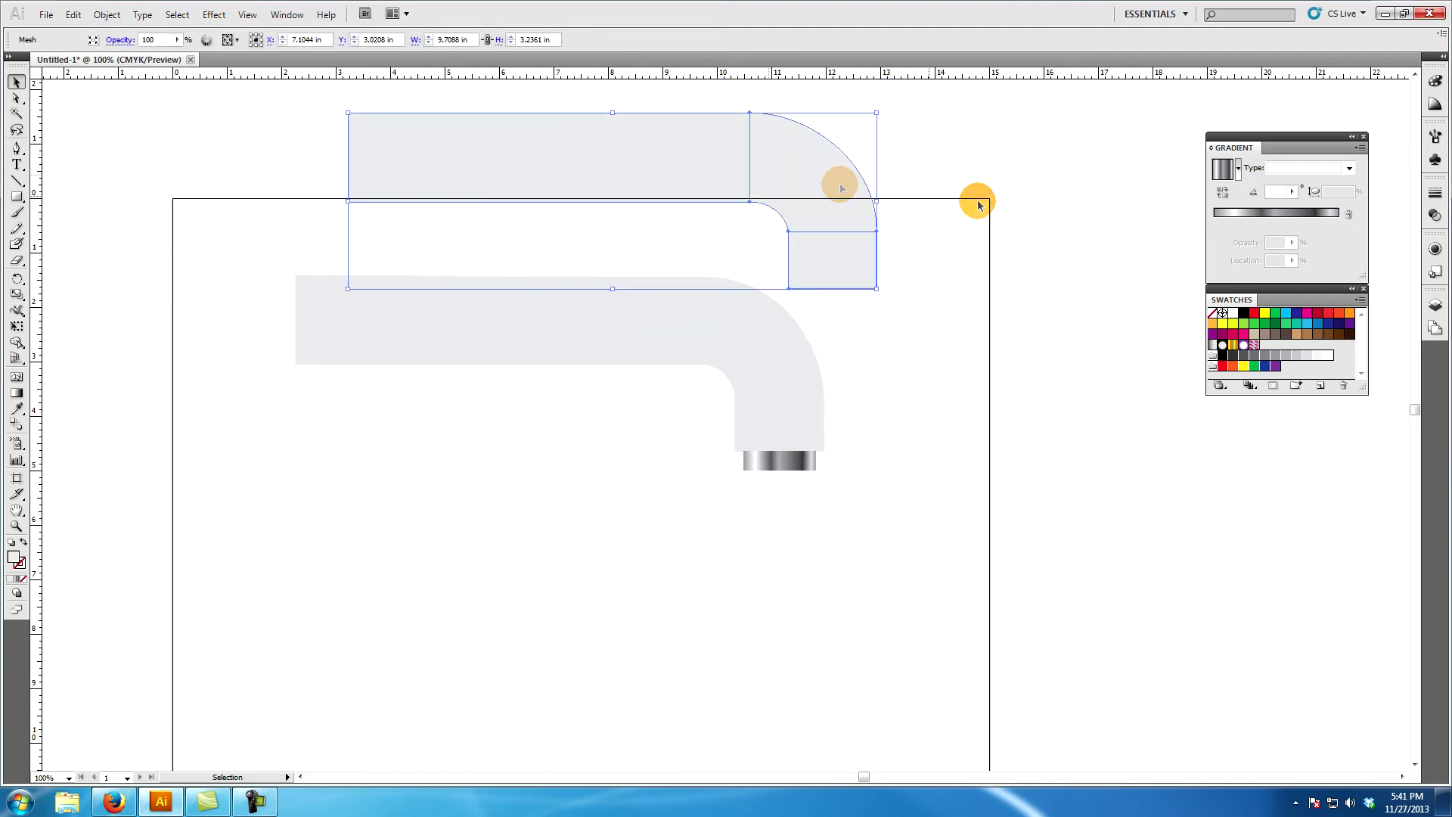
pyautogui.click(1080, 229)
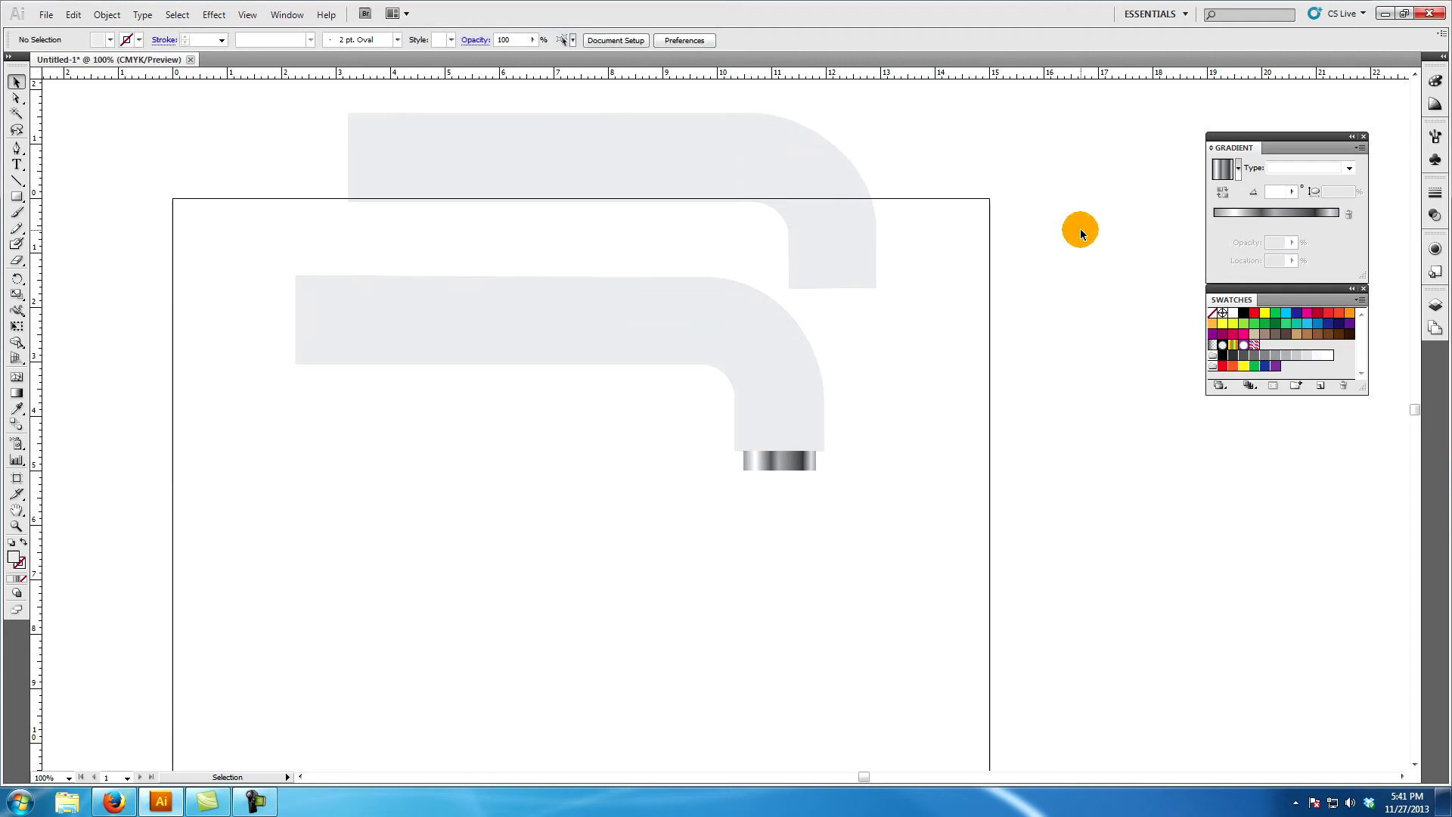
pyautogui.click(711, 333)
pyautogui.click(791, 189)
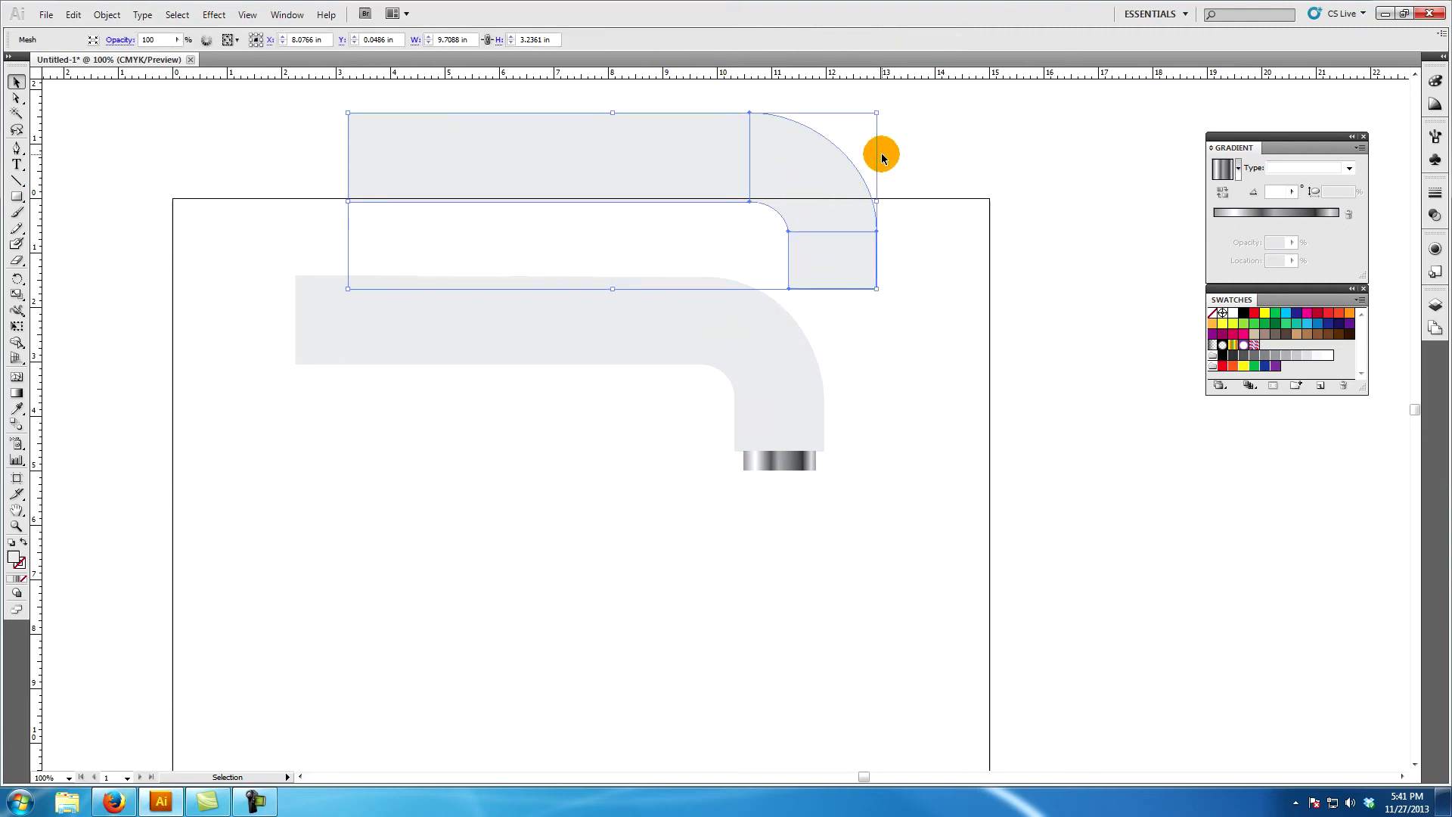
pyautogui.hotkey('ctrl', 'z')
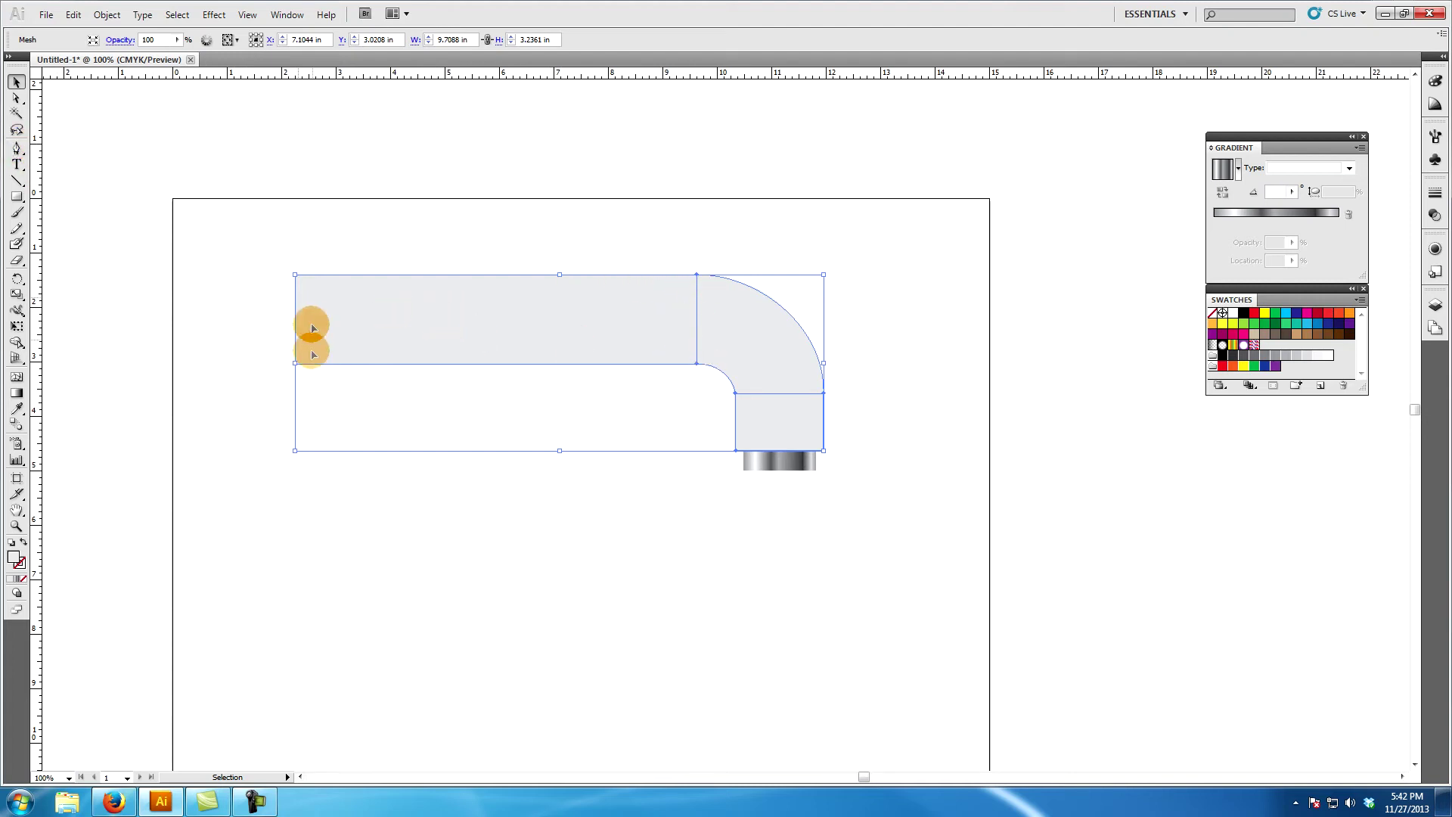
pyautogui.click(16, 378)
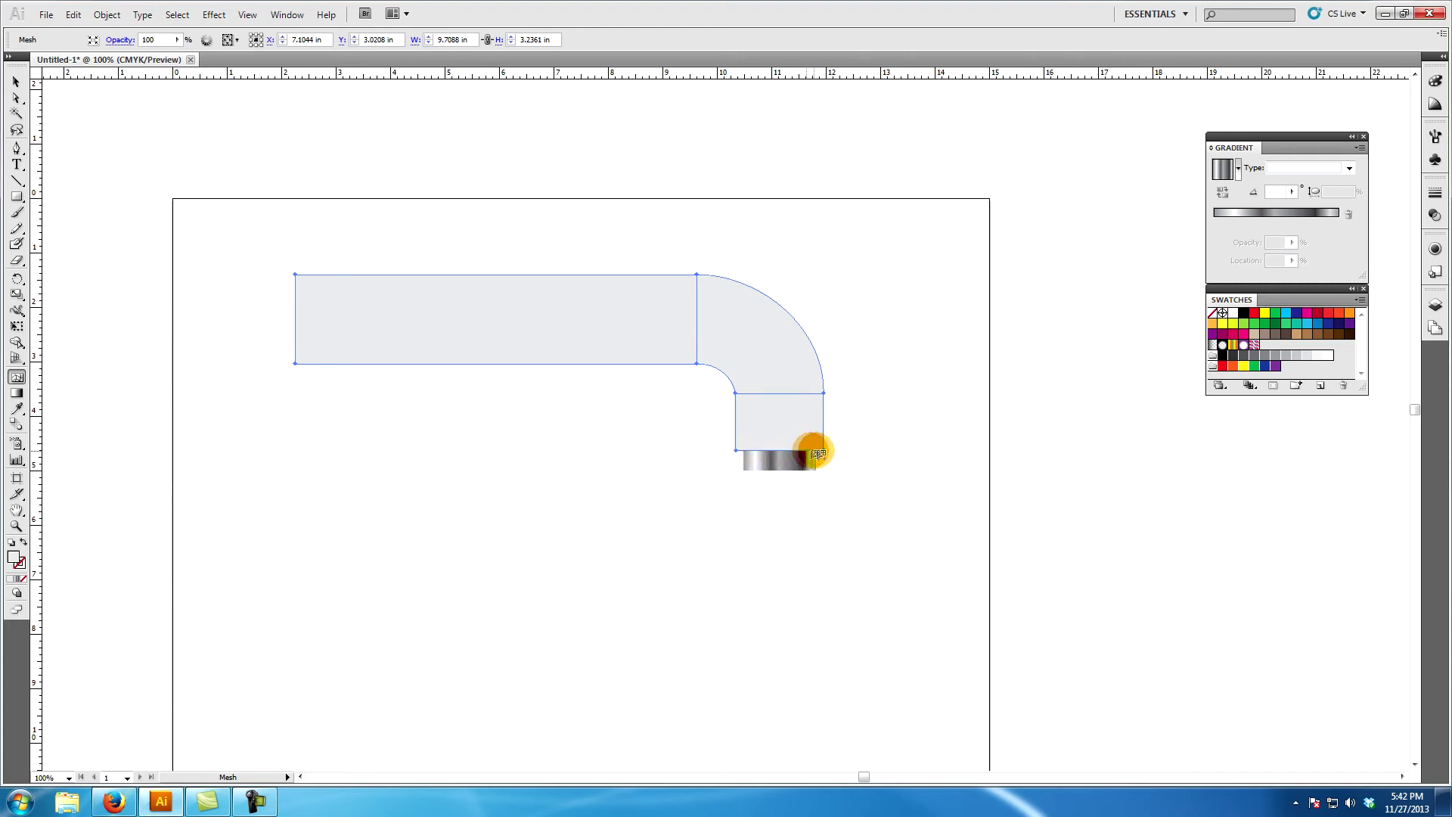
pyautogui.click(13, 82)
# Step: Select the grey bent pipe and add five mesh lines along its bottom edge near the nozzle
pyautogui.click(638, 496)
pyautogui.moveTo(907, 456); pyautogui.dragTo(832, 457)
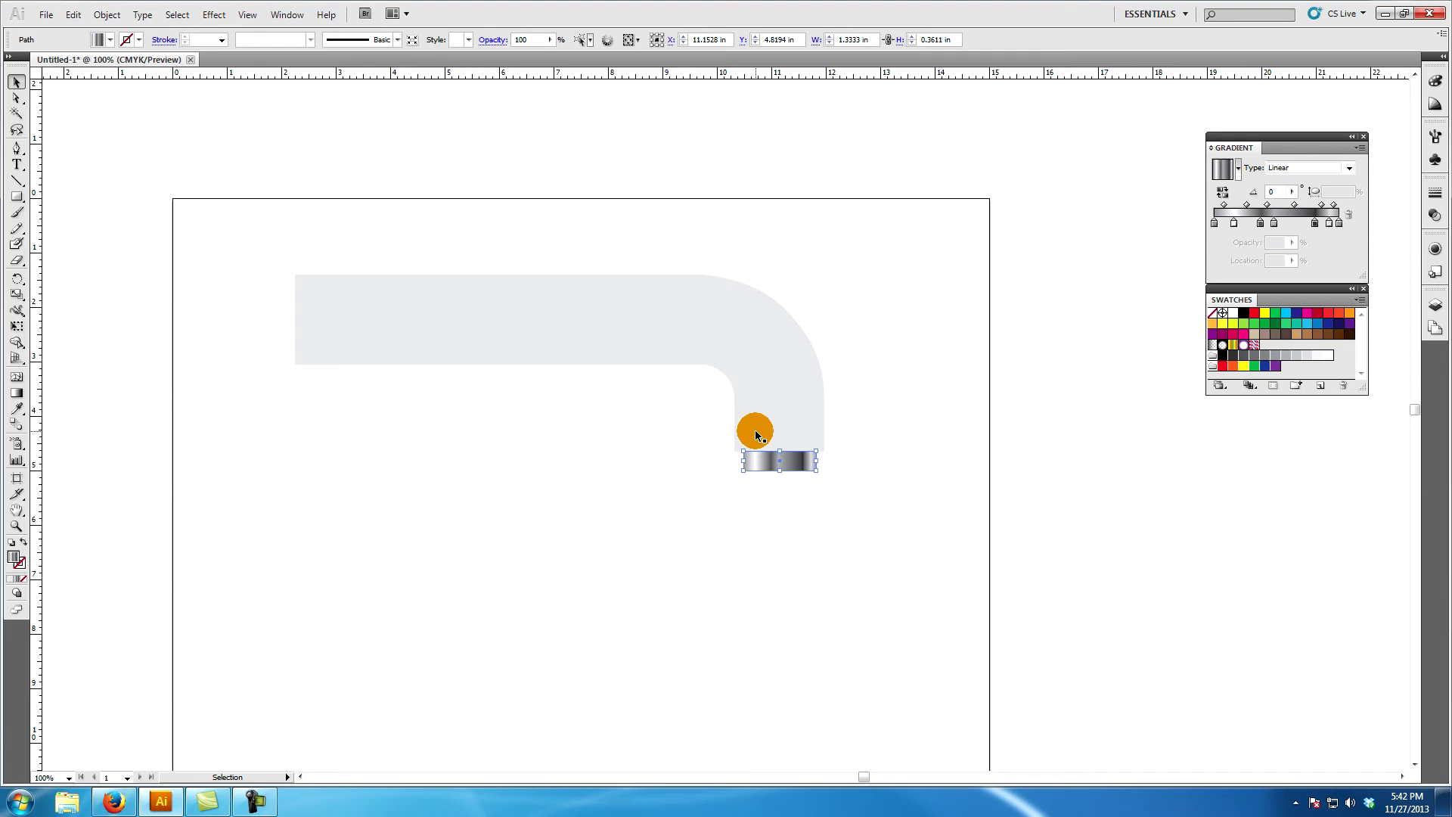
pyautogui.click(816, 431)
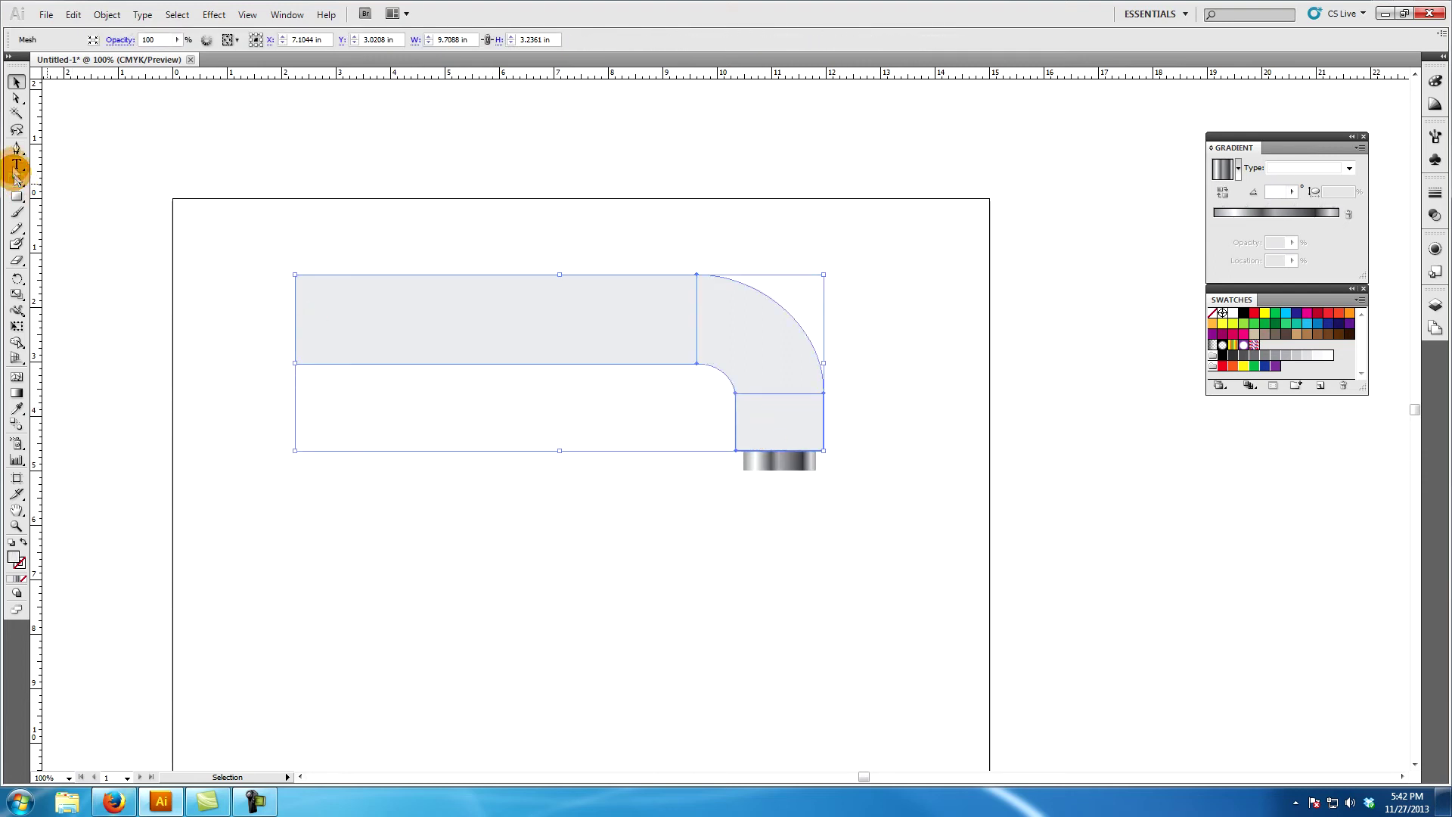
pyautogui.click(17, 376)
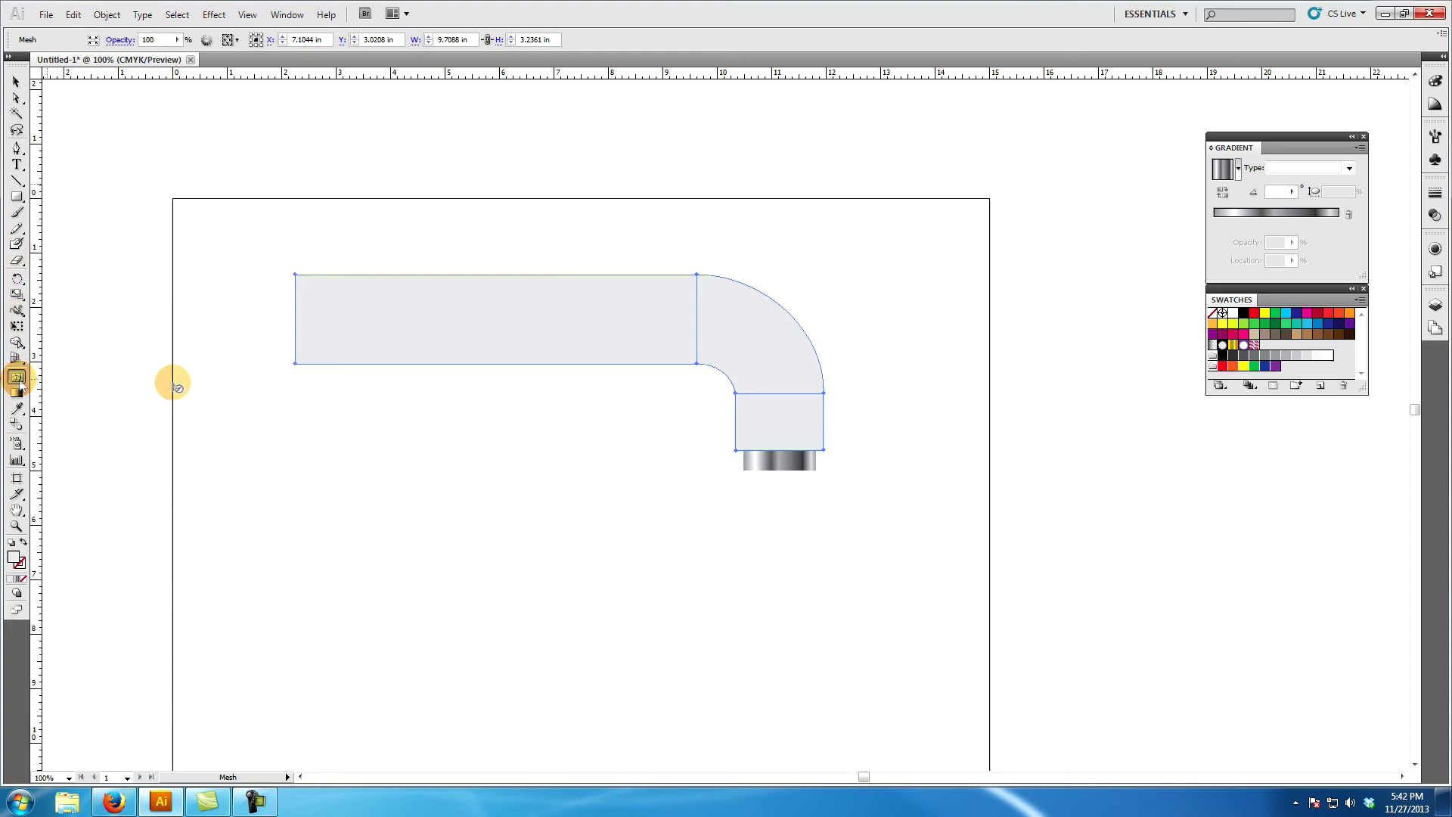
pyautogui.click(751, 451)
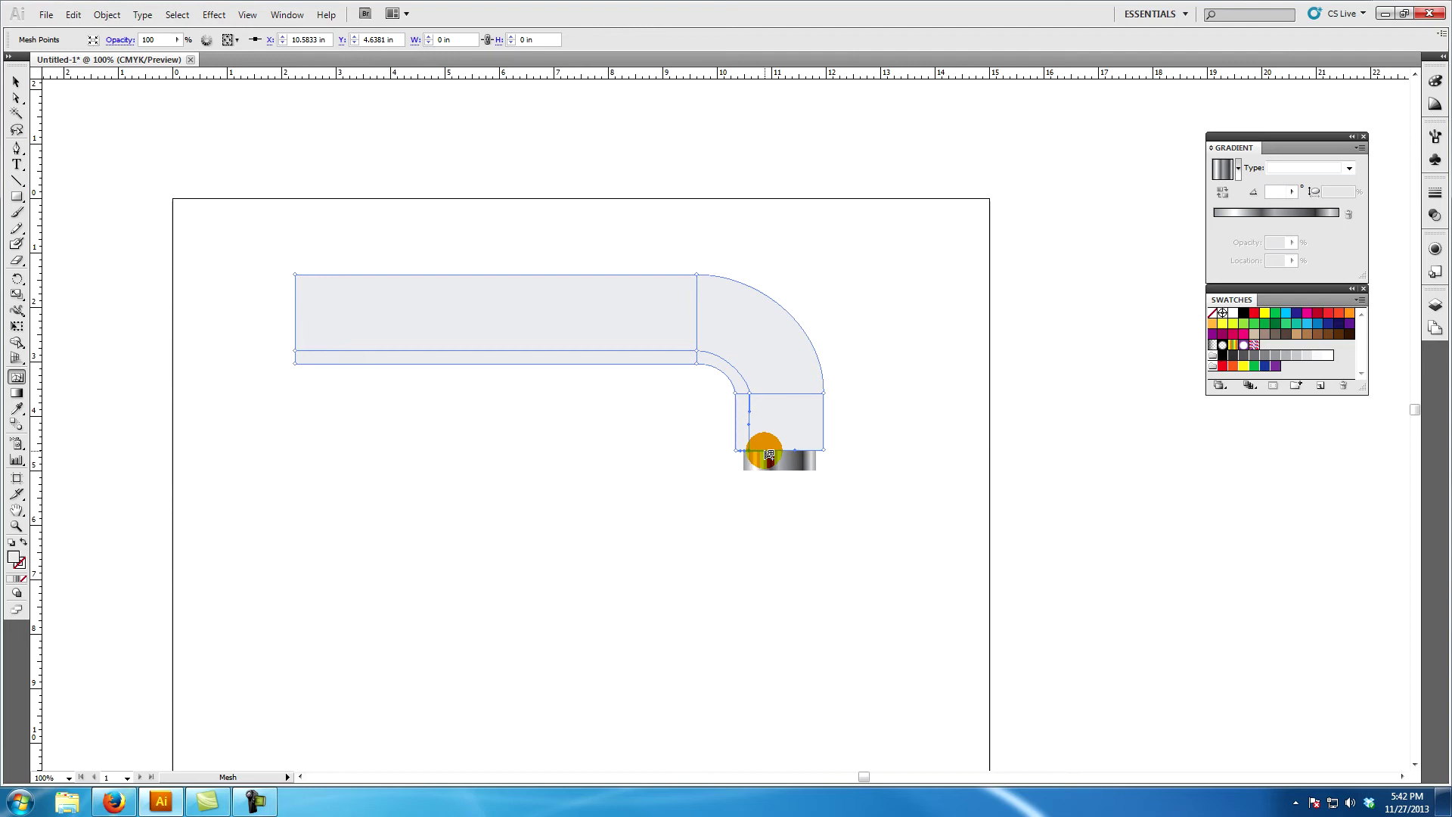
pyautogui.click(767, 451)
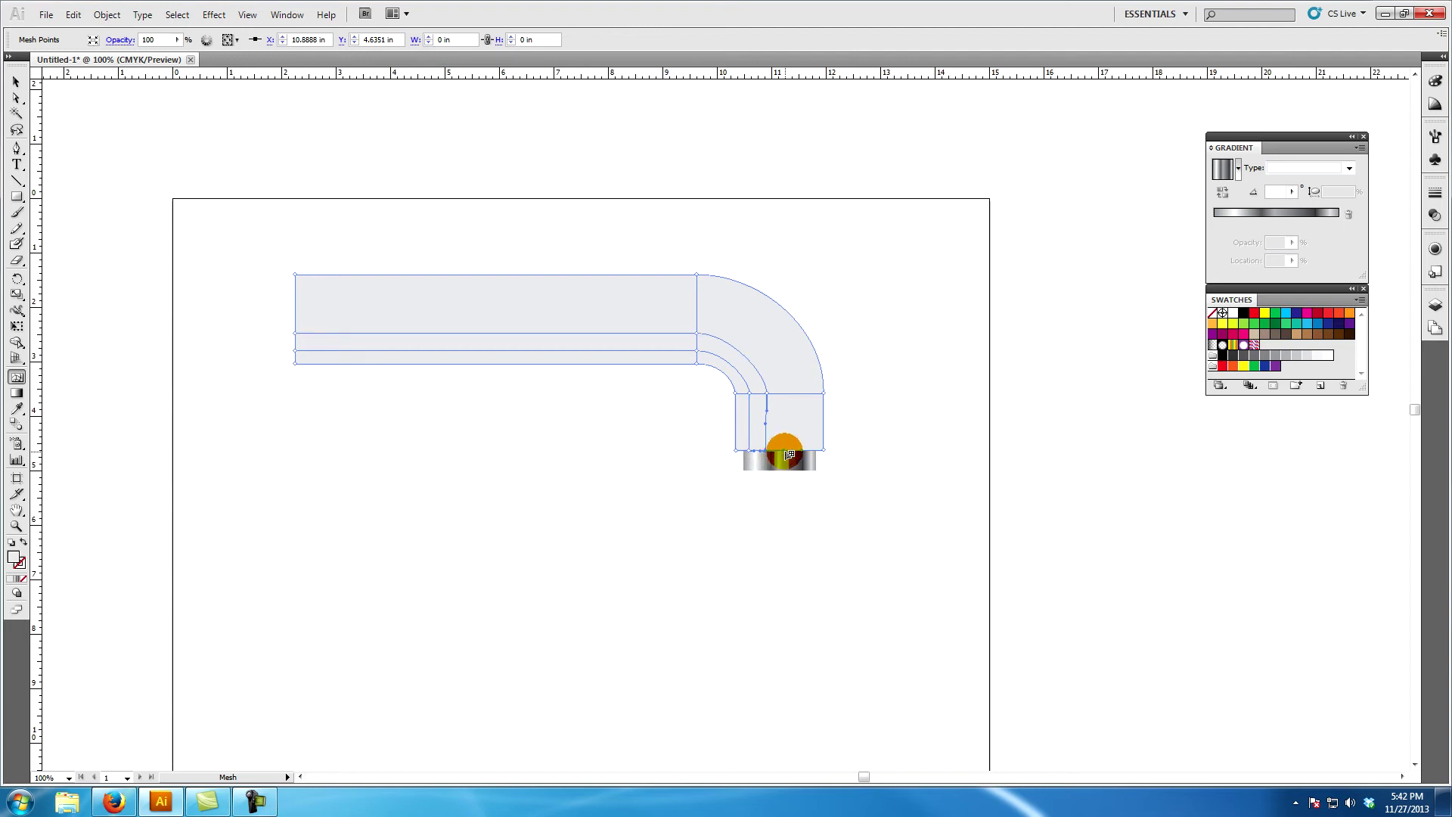
pyautogui.click(780, 452)
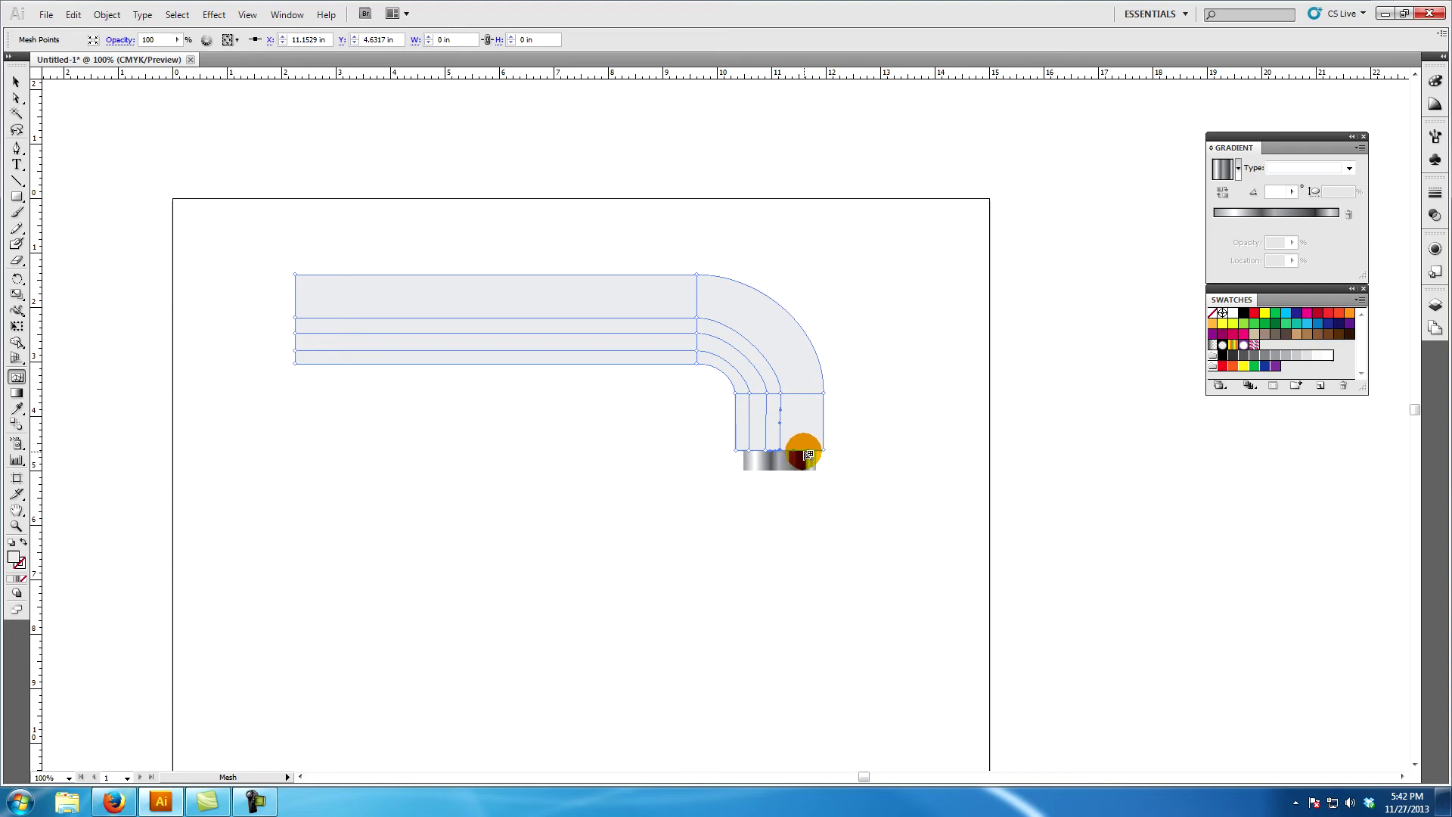
pyautogui.click(804, 451)
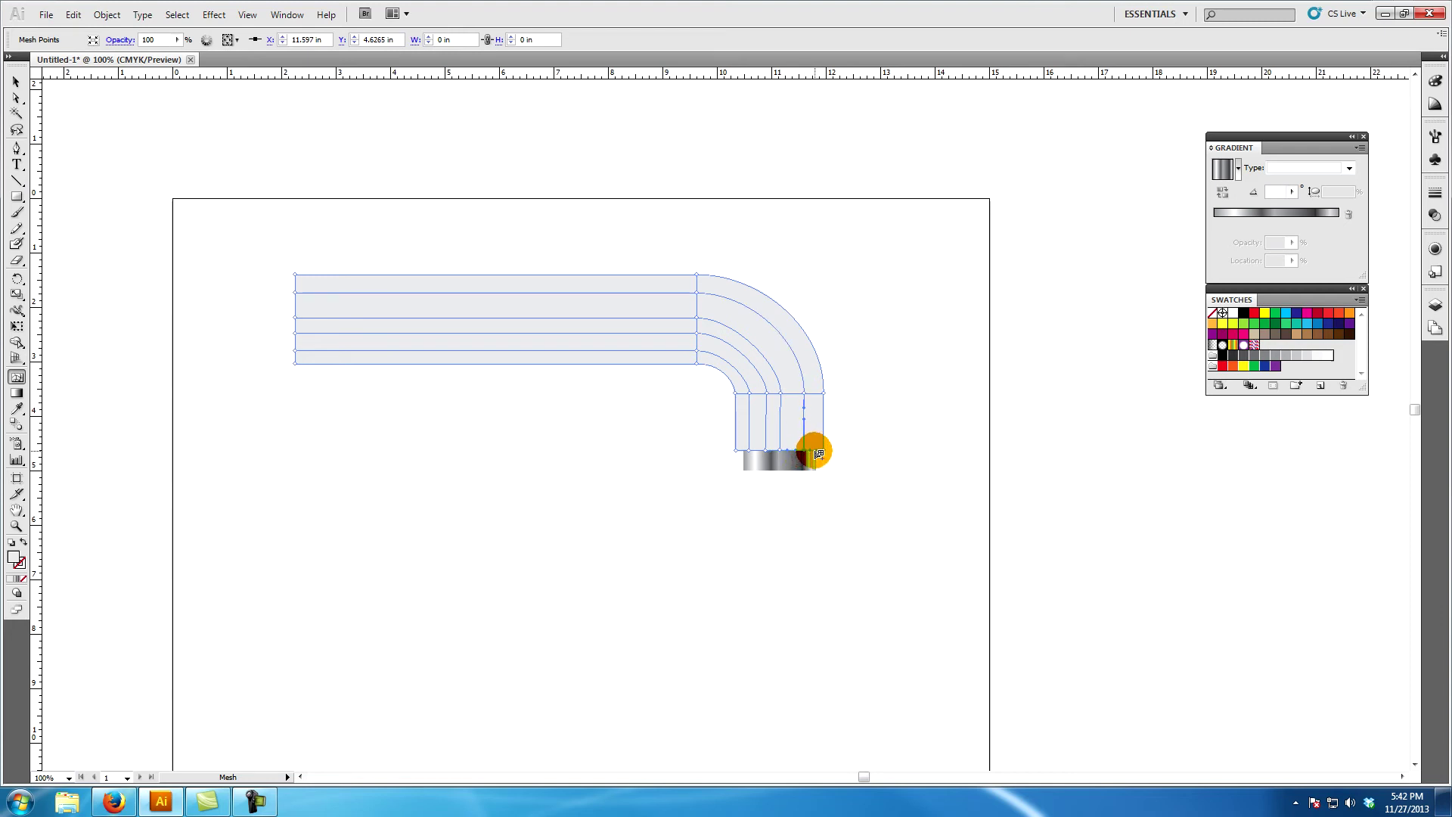
pyautogui.click(815, 451)
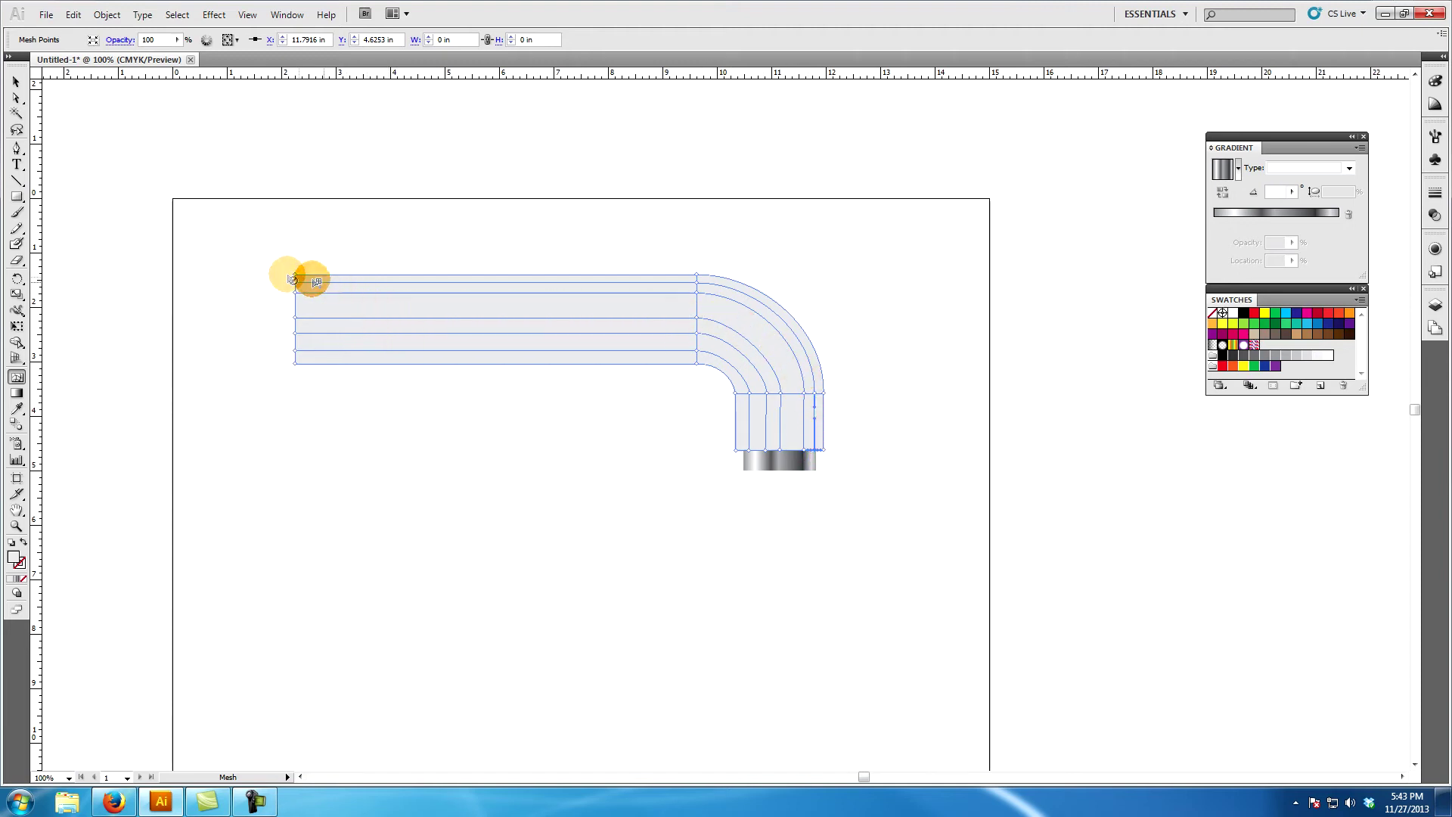
# Step: Select the left-edge and inner-bend mesh points and colour them K=40 grey
pyautogui.click(16, 99)
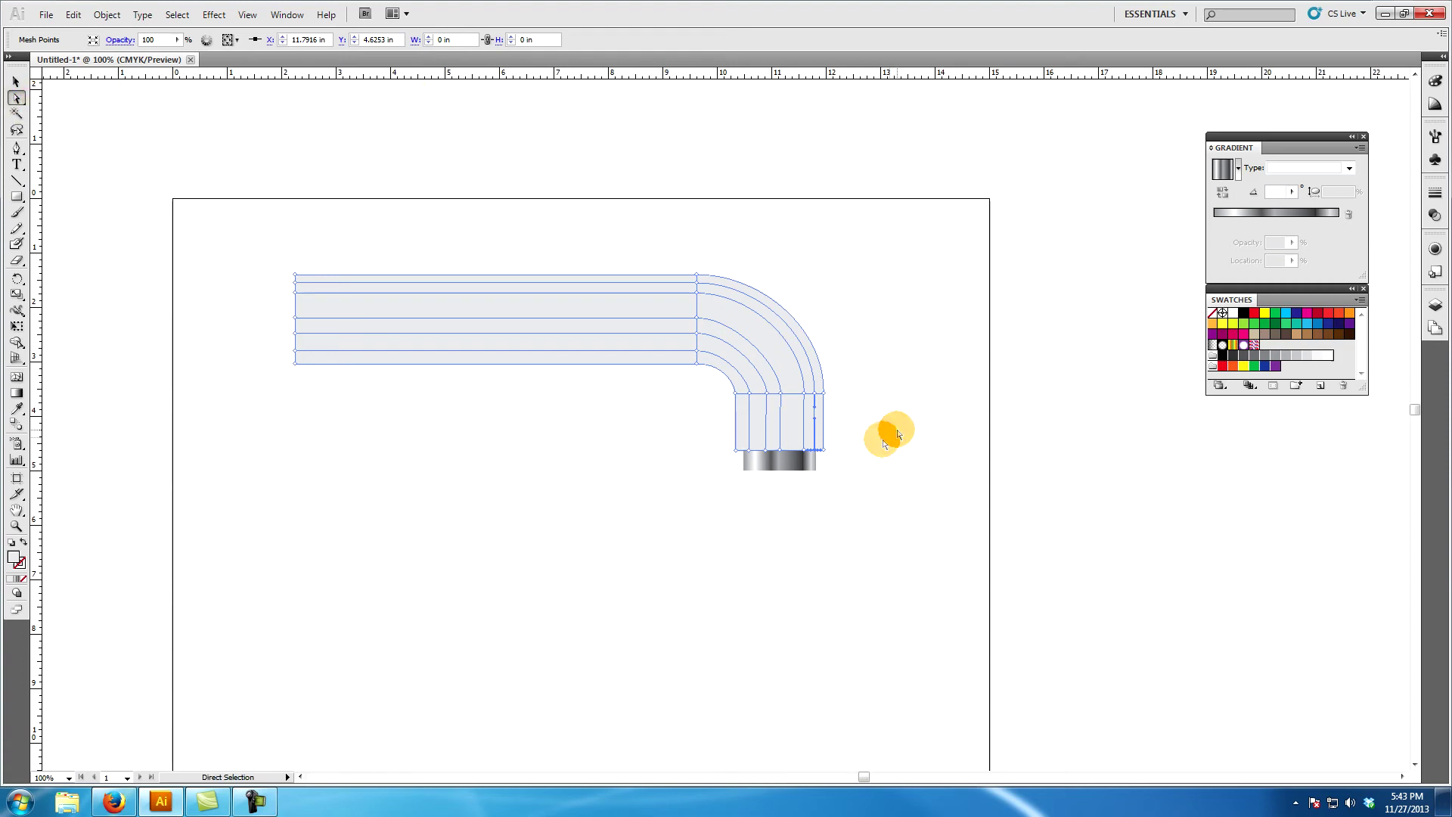
pyautogui.click(737, 456)
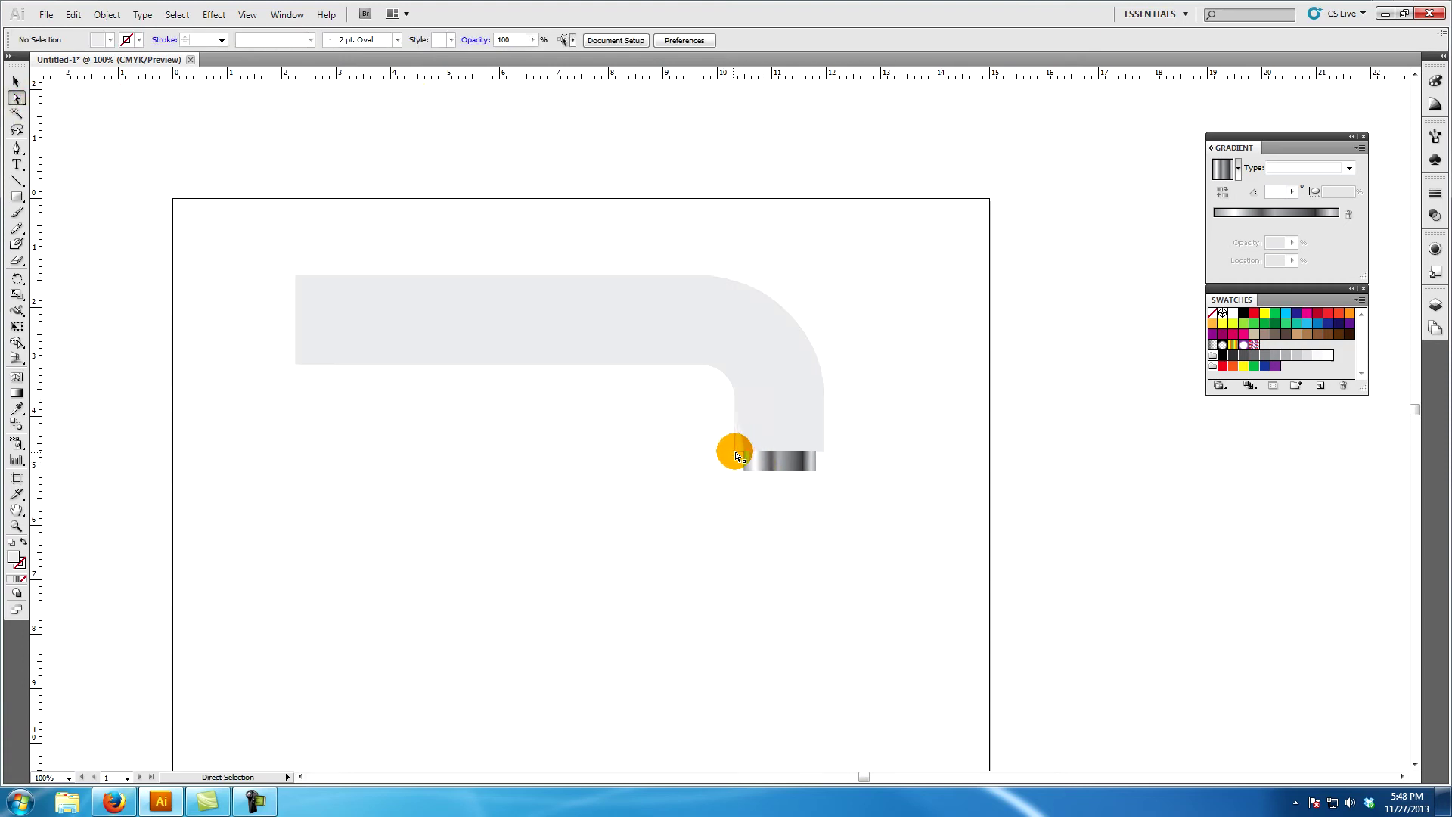
pyautogui.click(737, 456)
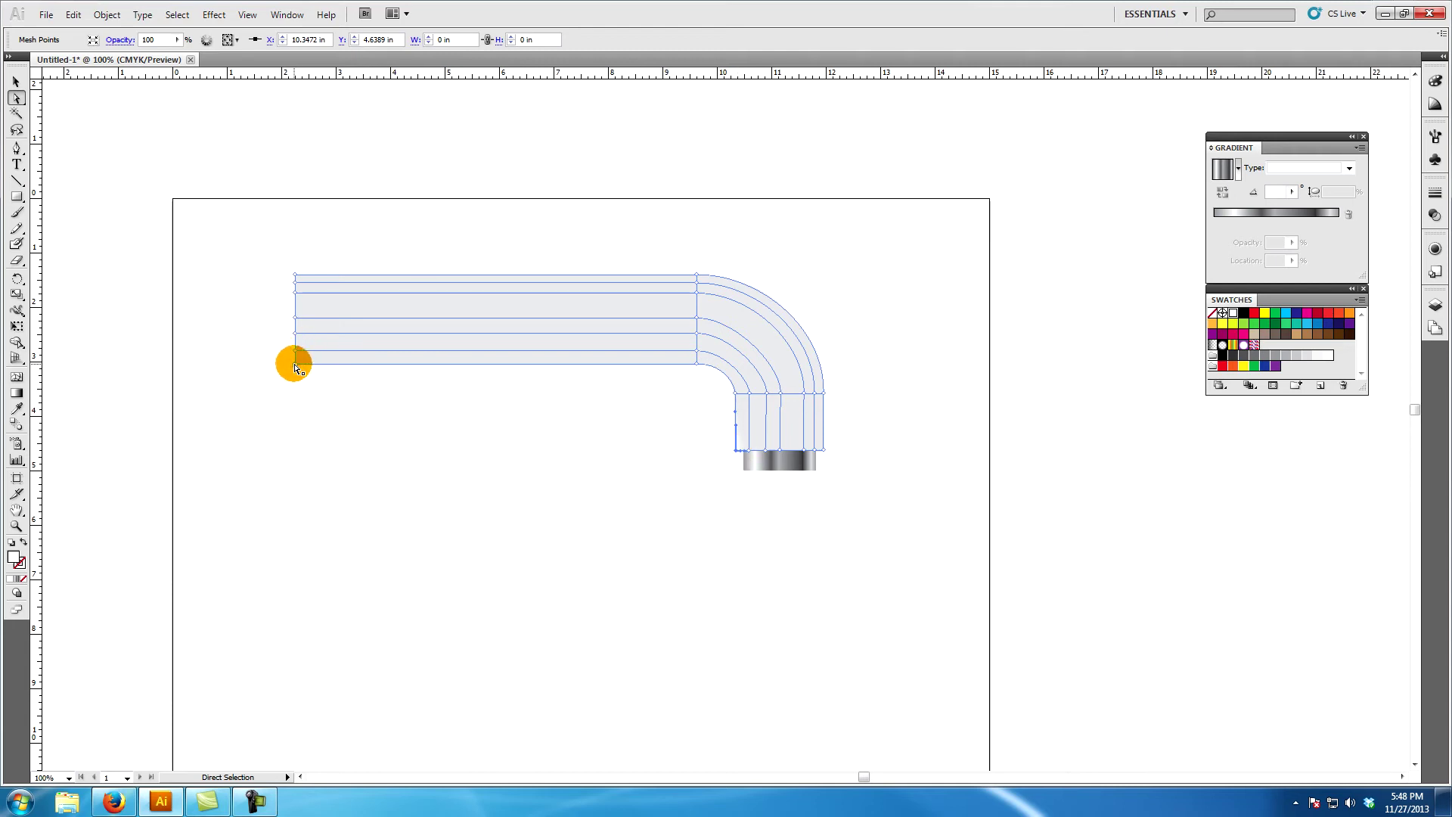
pyautogui.keyDown('ctrl'); pyautogui.click(294, 366); pyautogui.keyUp('ctrl')
pyautogui.keyDown('shift'); pyautogui.click(298, 368); pyautogui.keyUp('shift')
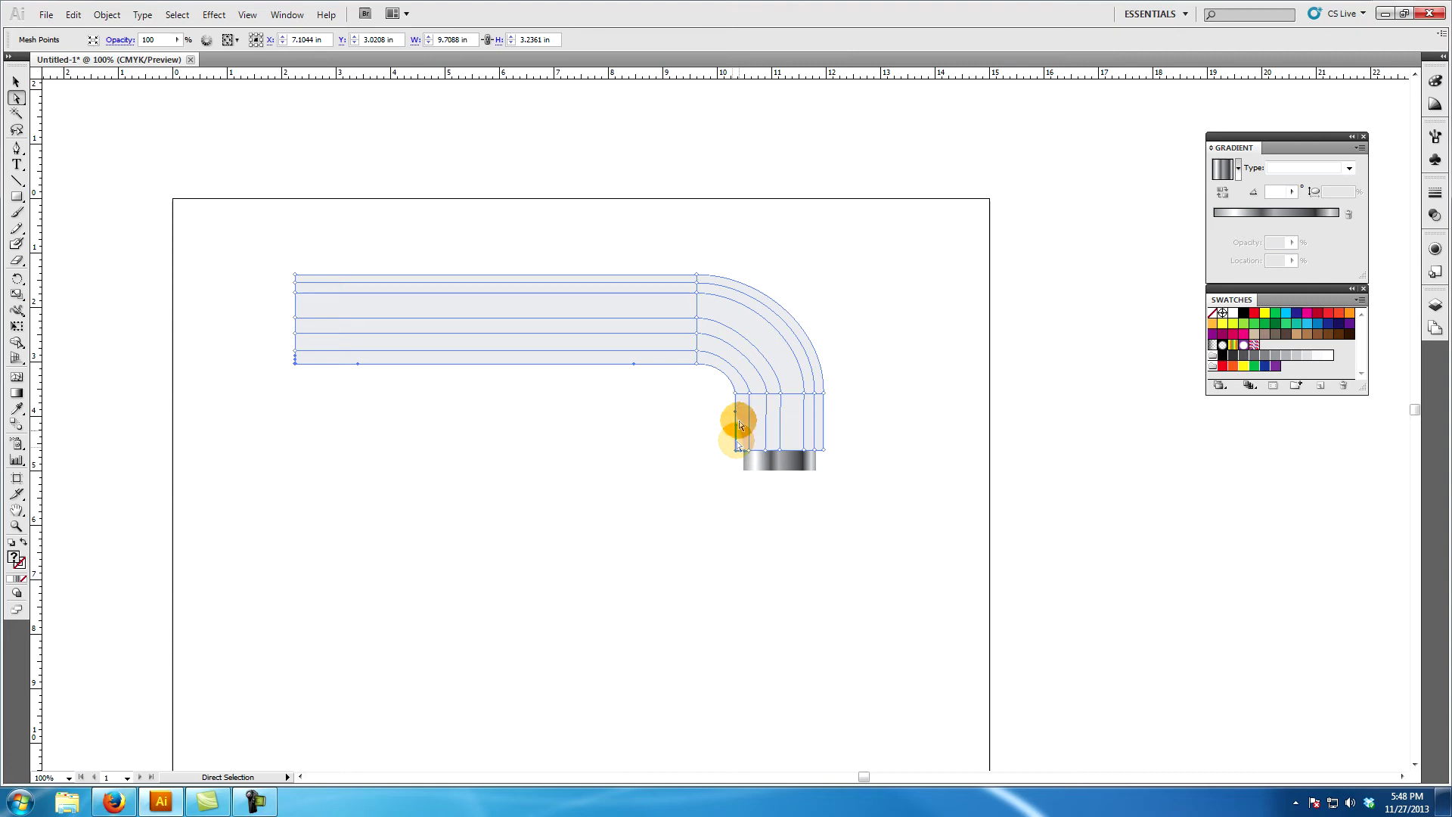
pyautogui.keyDown('shift'); pyautogui.click(698, 364); pyautogui.keyUp('shift')
pyautogui.keyDown('shift'); pyautogui.click(734, 392); pyautogui.keyUp('shift')
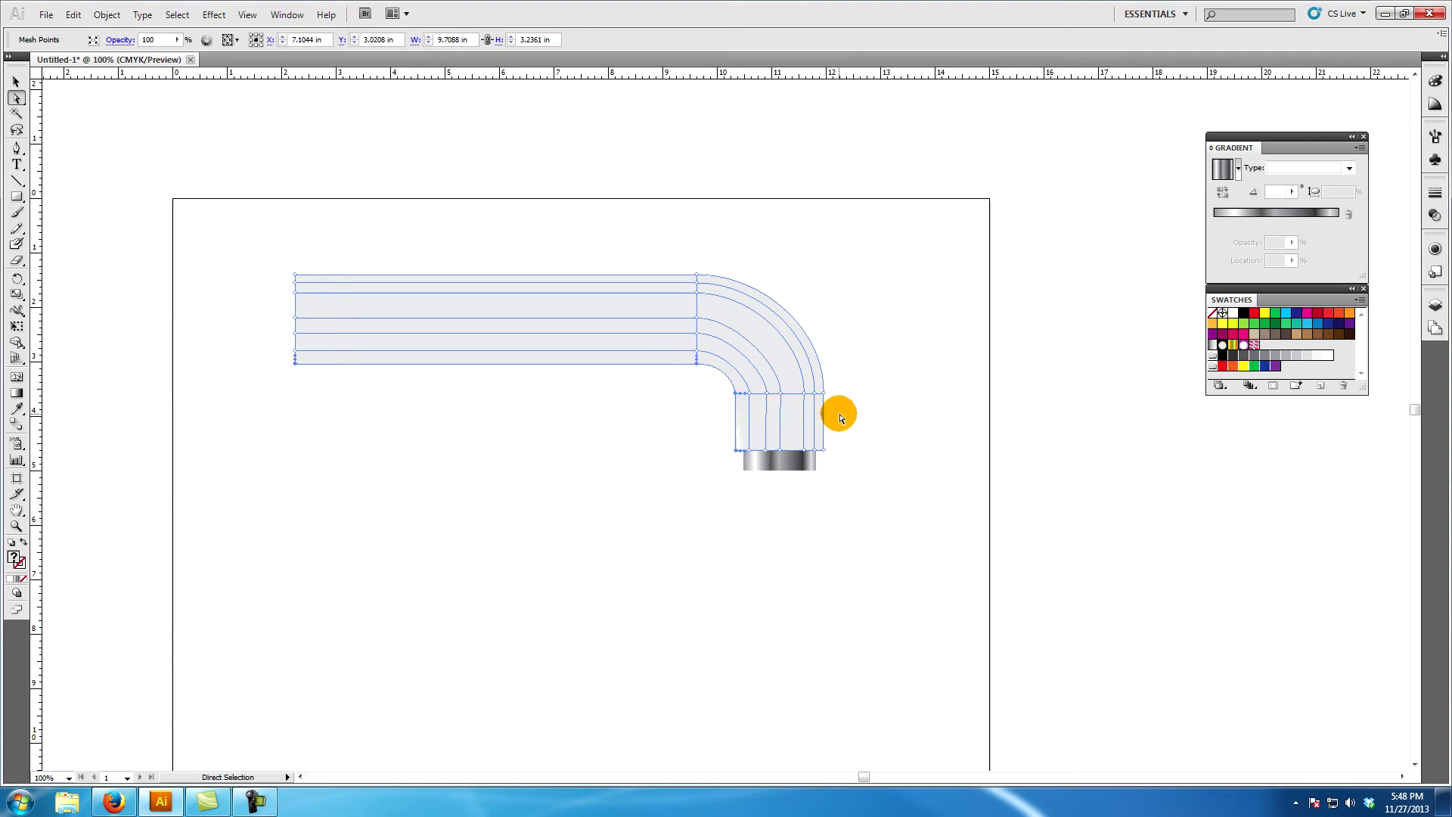
pyautogui.click(1296, 356)
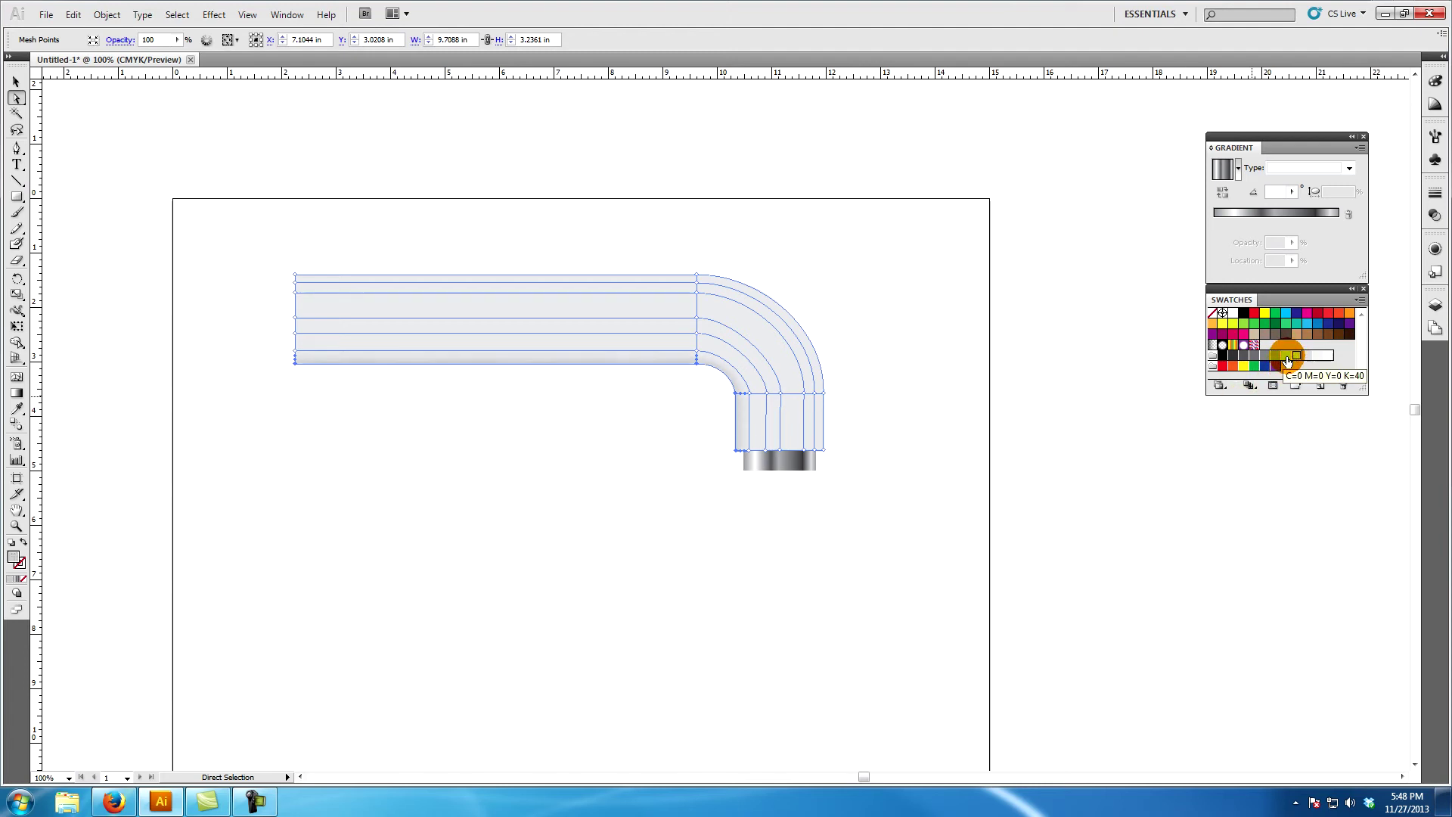
pyautogui.click(1286, 356)
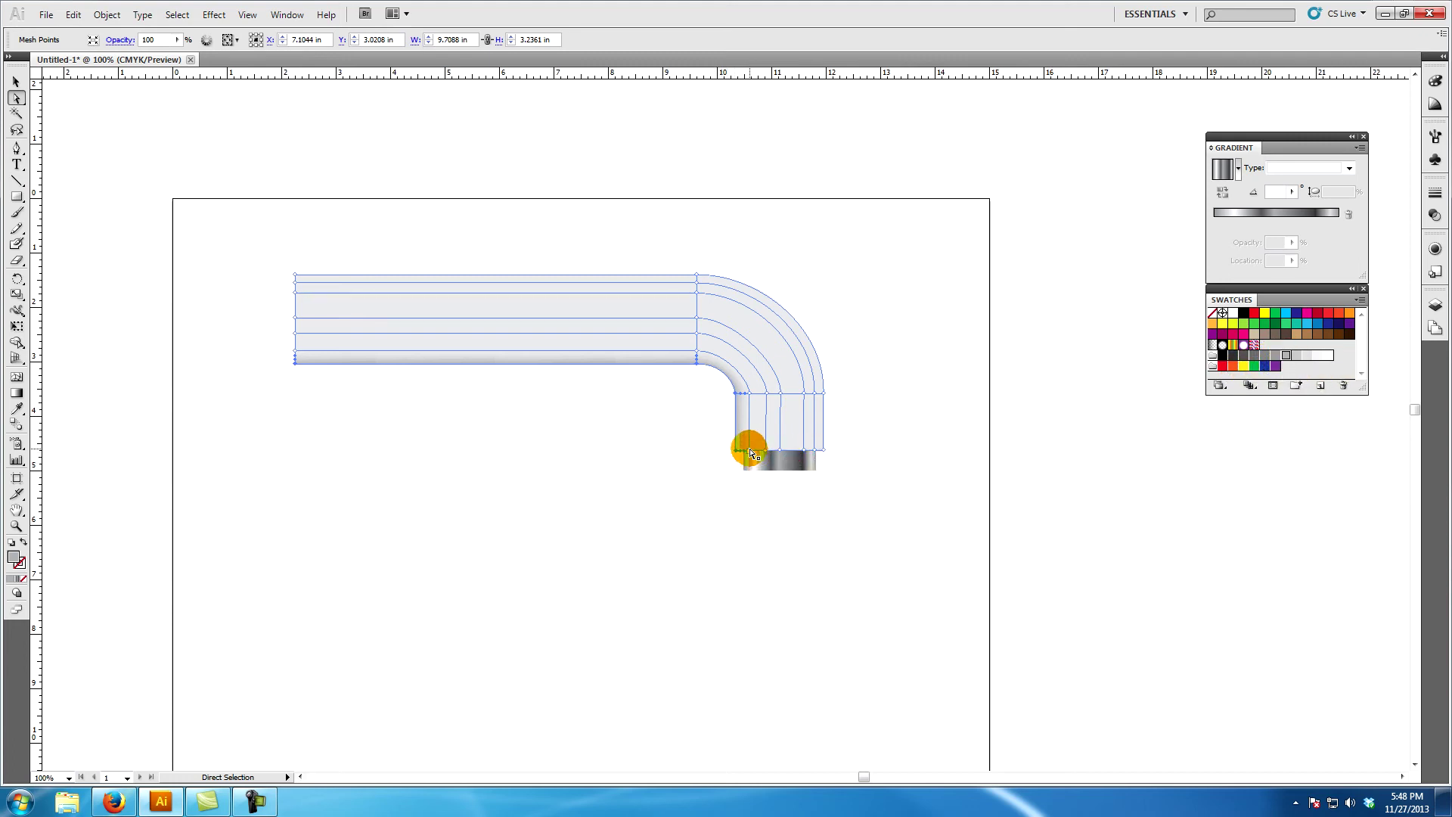
# Step: Colour the next mesh row, from the bend back to the left end, white
pyautogui.keyDown('shift'); pyautogui.click(748, 392); pyautogui.keyUp('shift')
pyautogui.keyDown('shift'); pyautogui.click(698, 351); pyautogui.keyUp('shift')
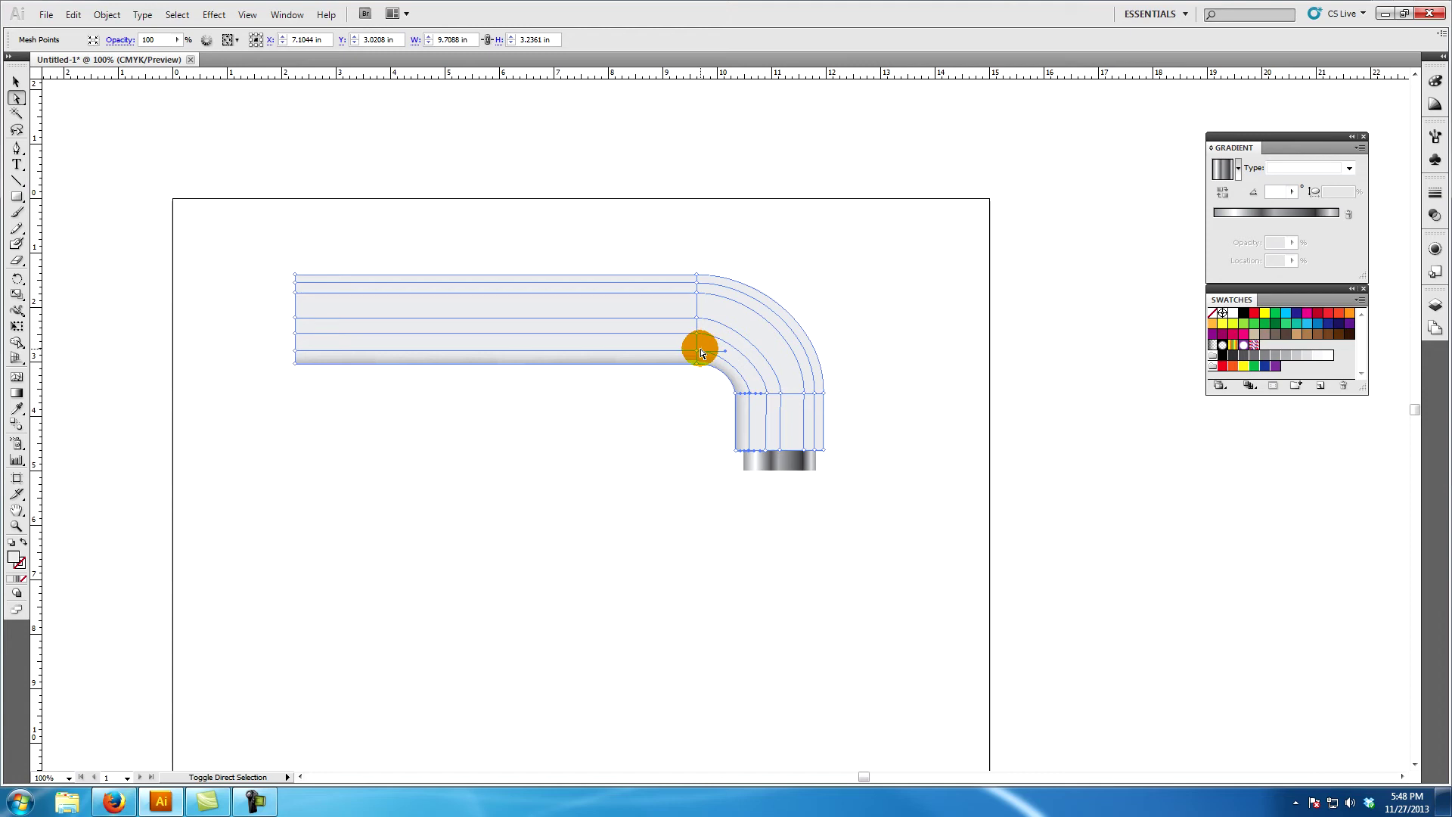
pyautogui.click(298, 353)
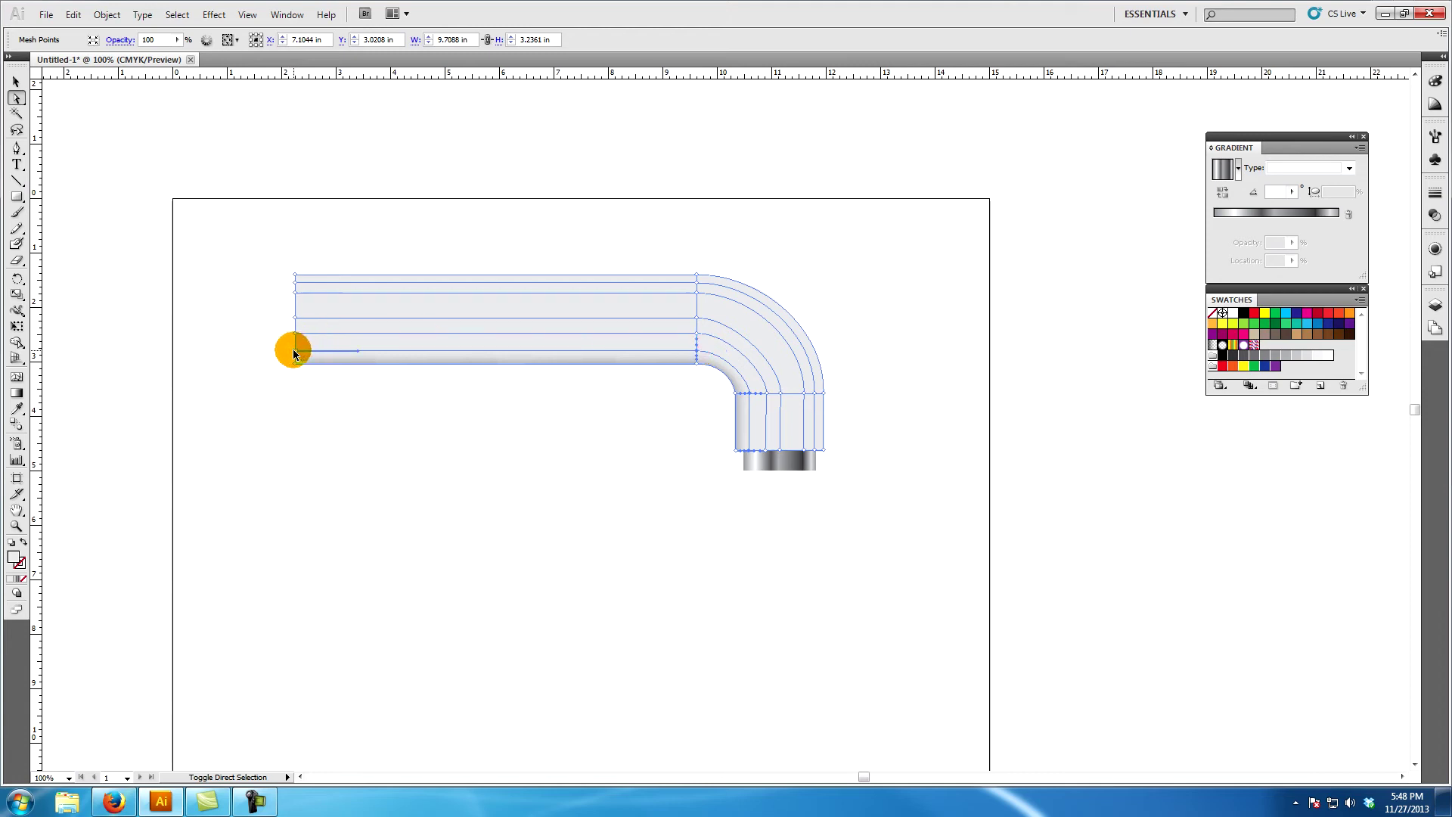
pyautogui.click(1317, 354)
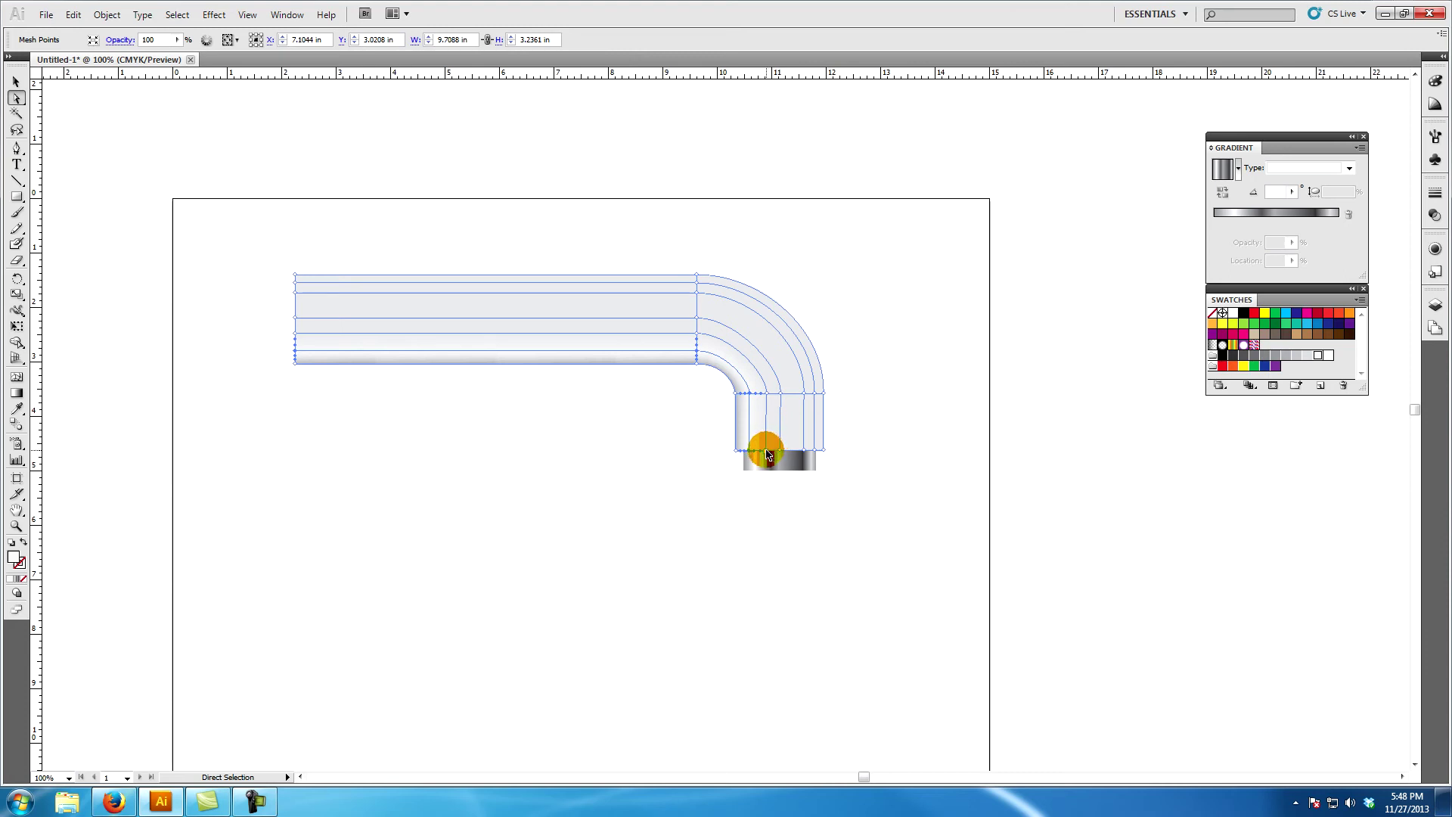
# Step: Shade the pipe's middle band K=80 dark grey after briefly trying K=70
pyautogui.click(697, 334)
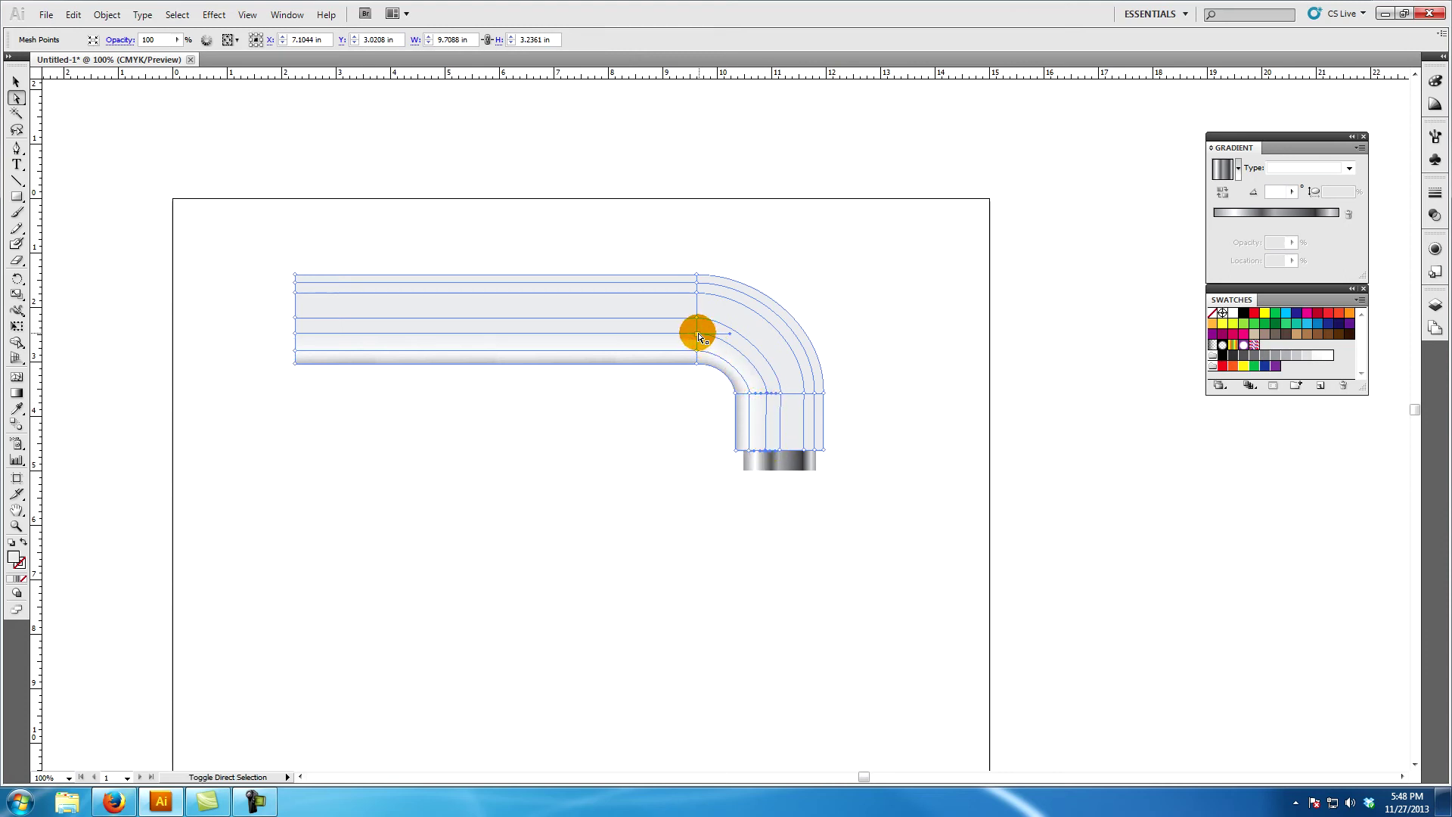
pyautogui.keyDown('shift'); pyautogui.click(295, 333); pyautogui.keyUp('shift')
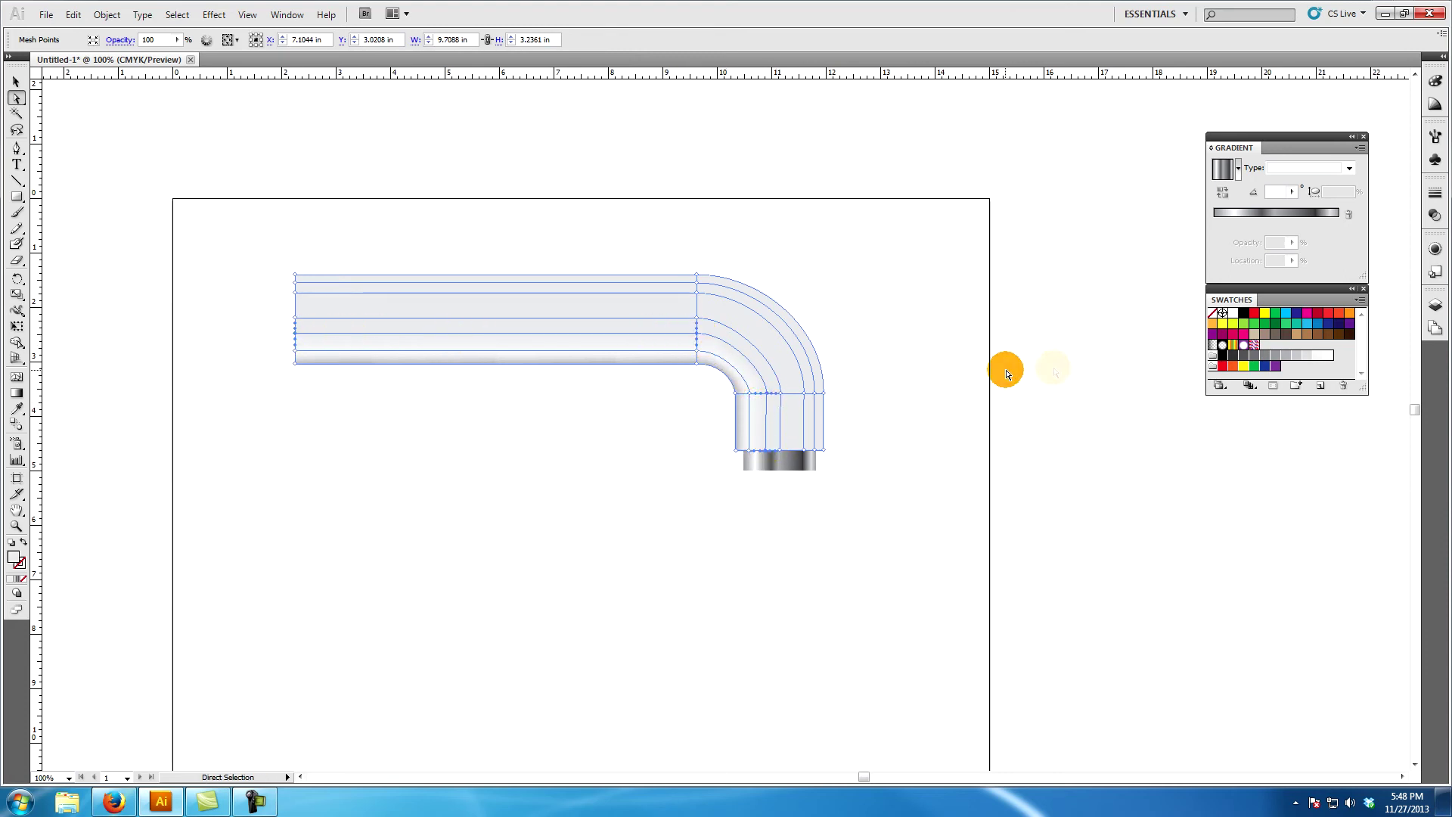
pyautogui.click(1241, 357)
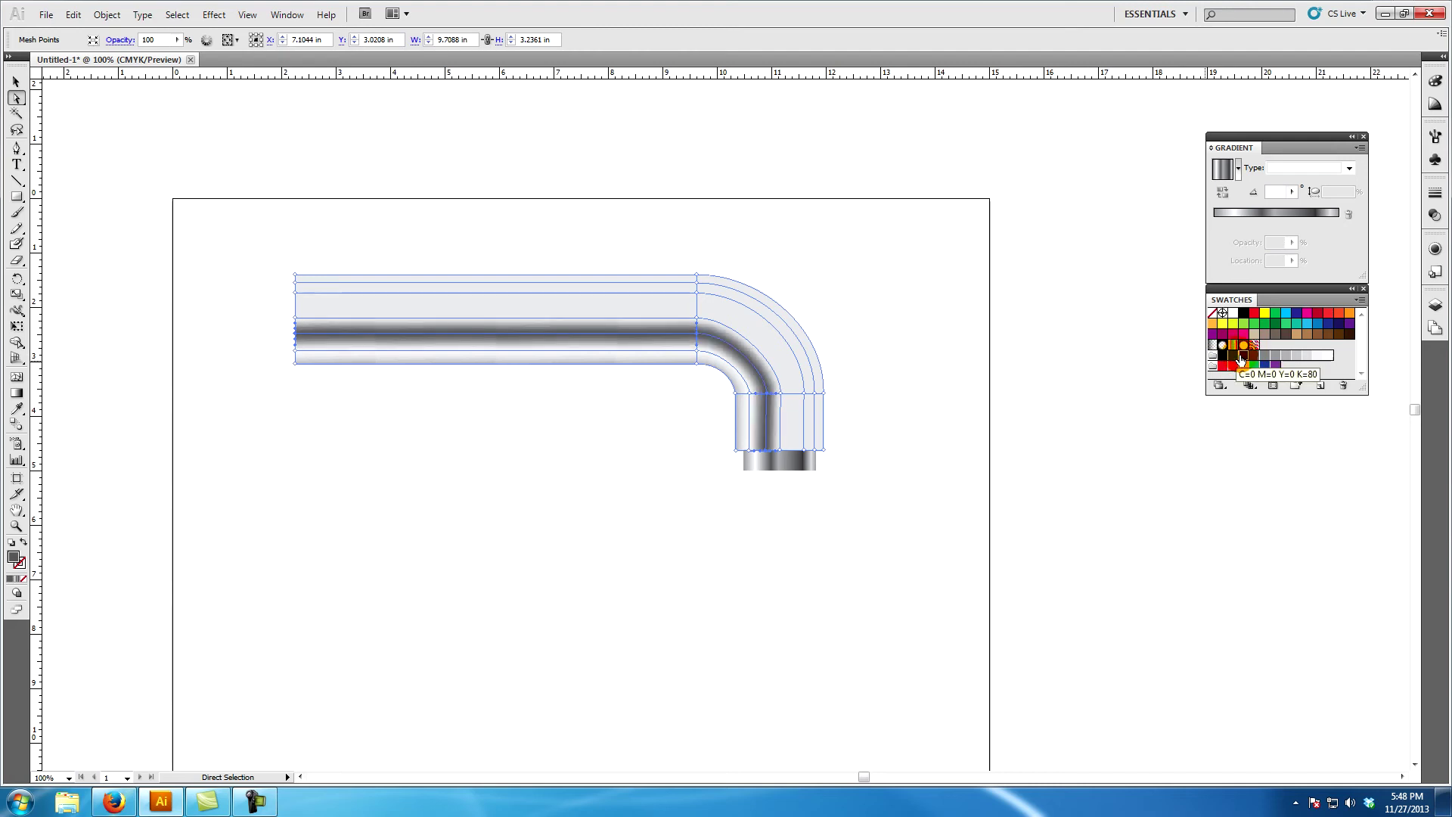
pyautogui.click(1250, 358)
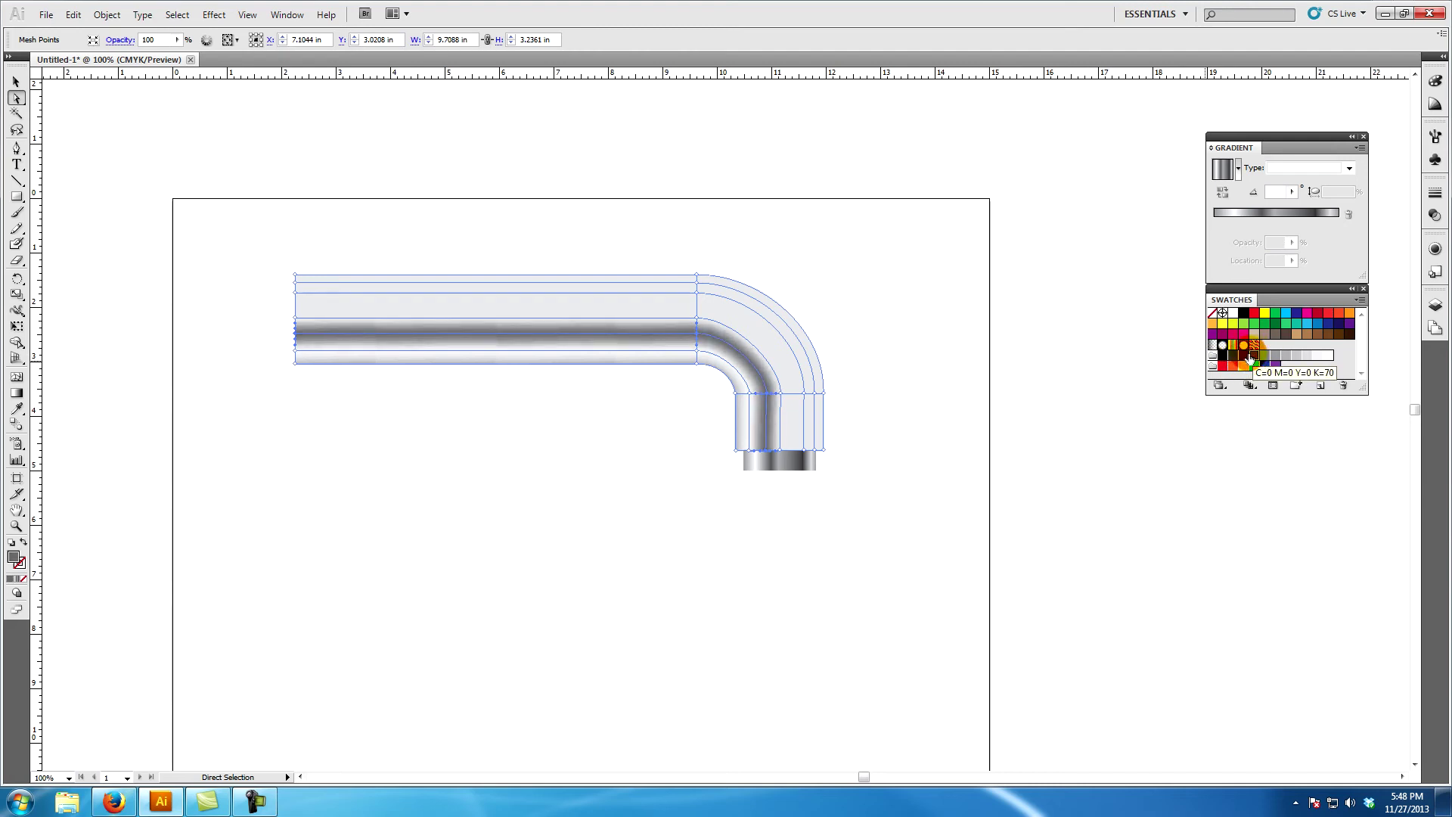
pyautogui.click(1245, 356)
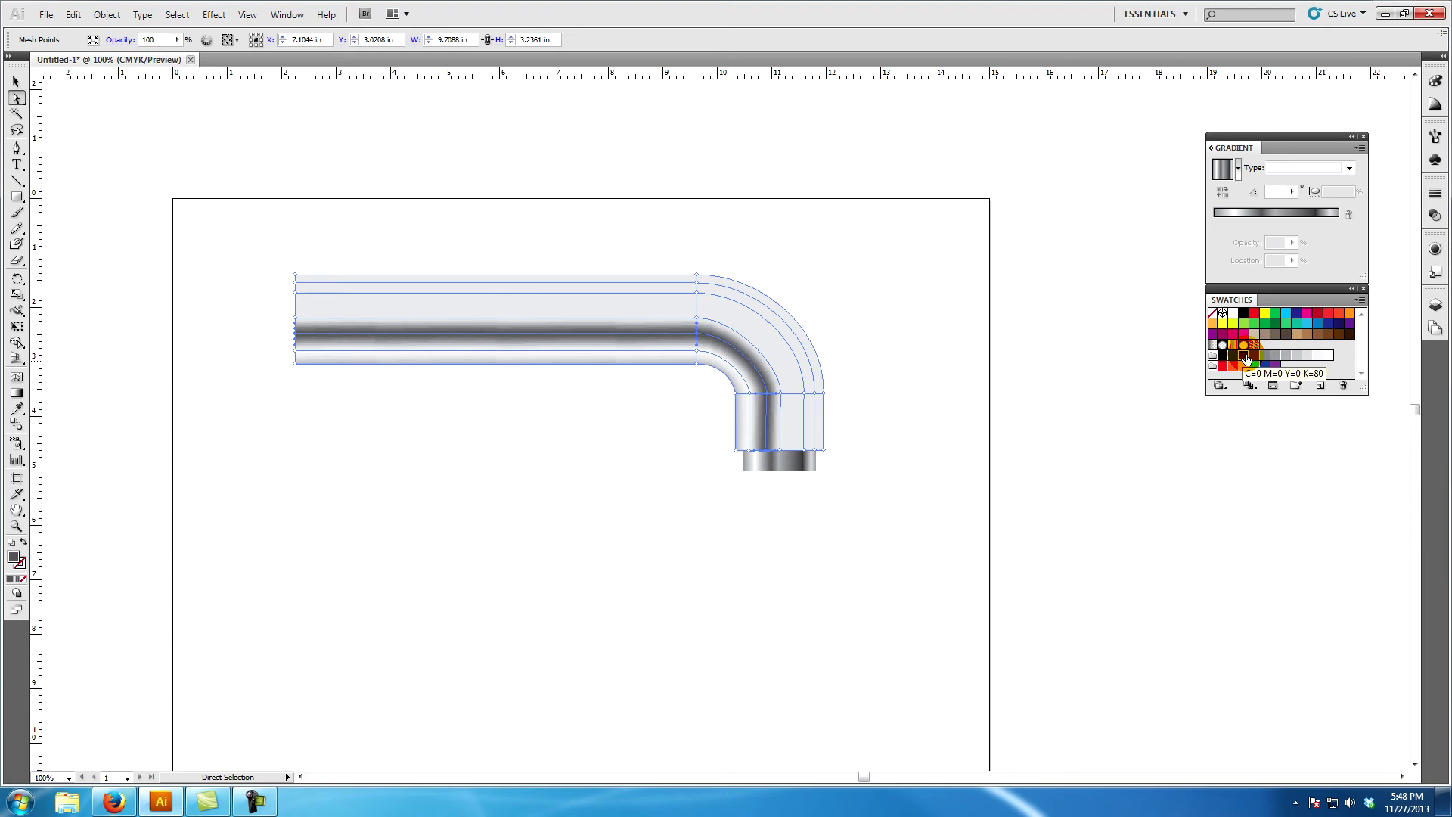
# Step: Select the upper-row mesh points along the pipe and lighten them with a grey swatch
pyautogui.click(783, 452)
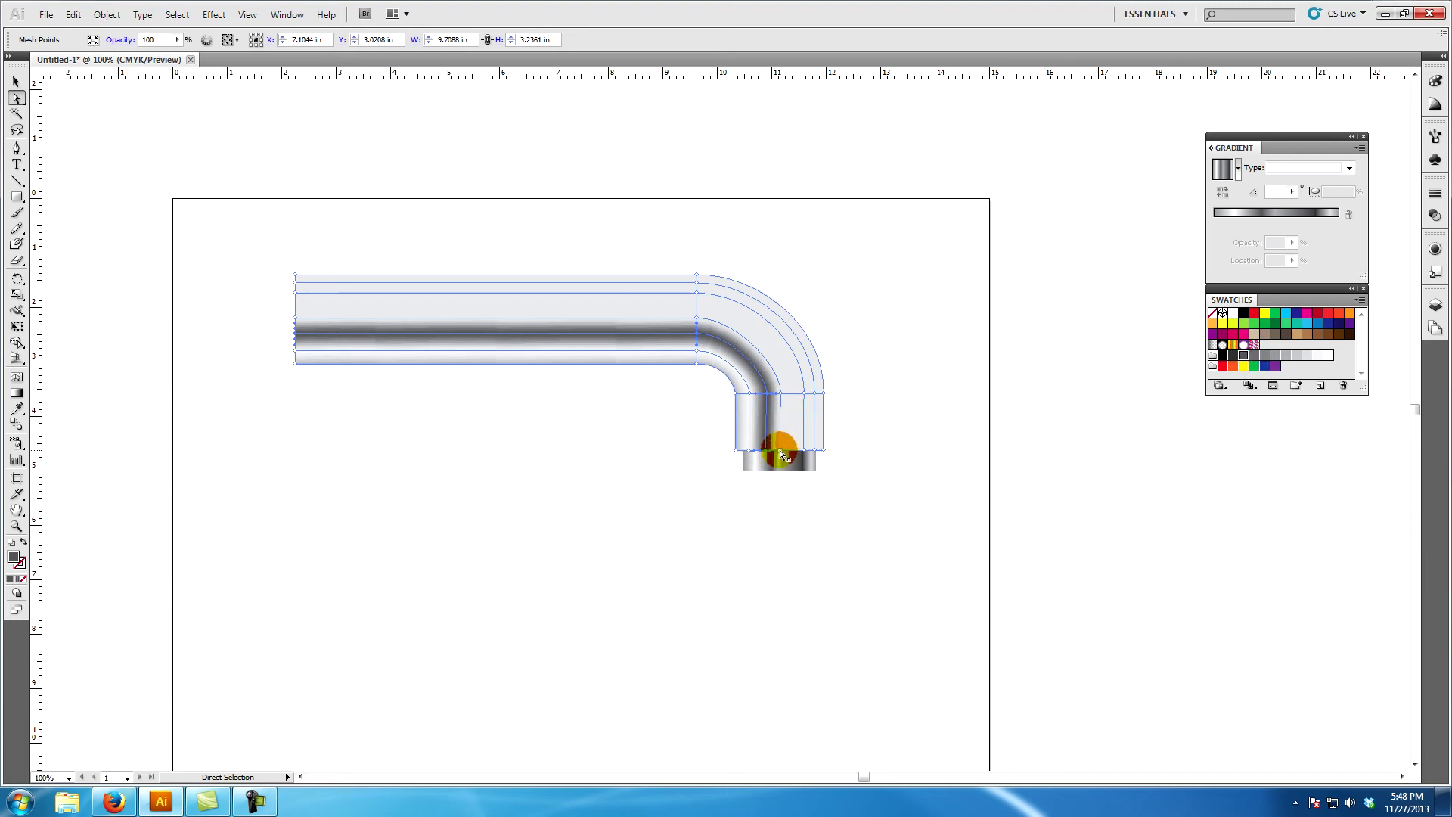
pyautogui.click(777, 394)
pyautogui.click(696, 317)
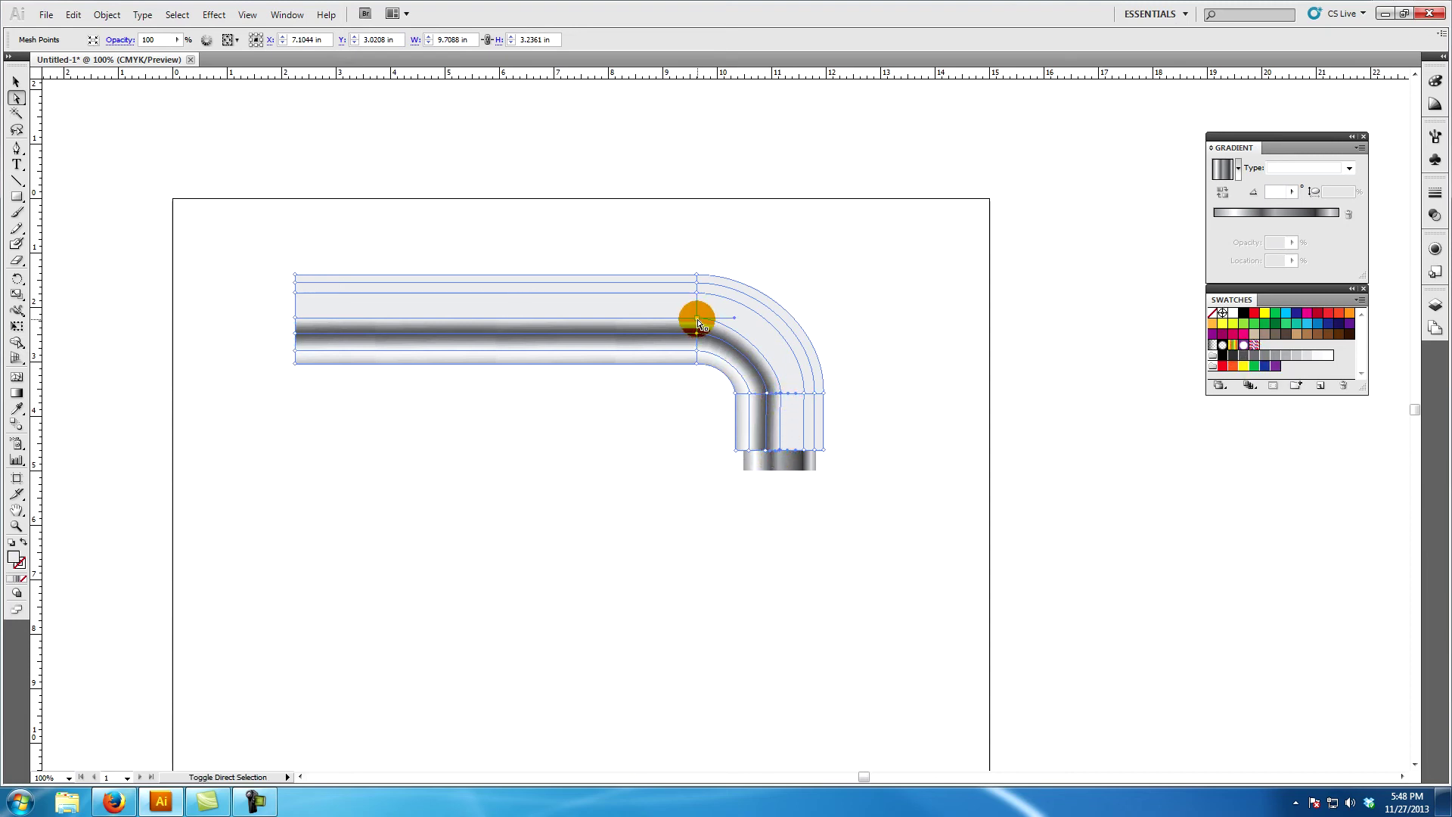
pyautogui.click(670, 321)
pyautogui.click(295, 318)
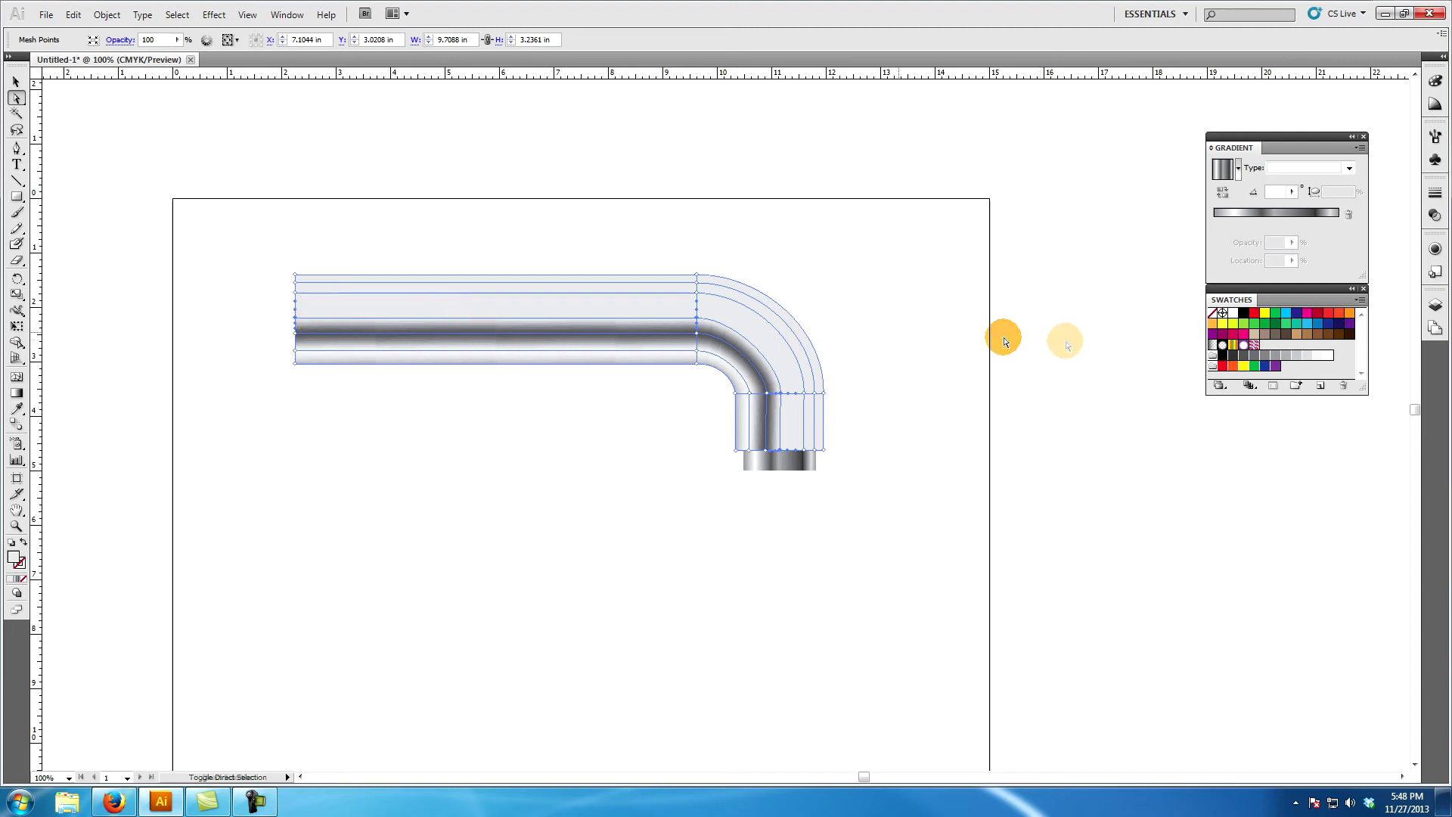
pyautogui.click(1280, 356)
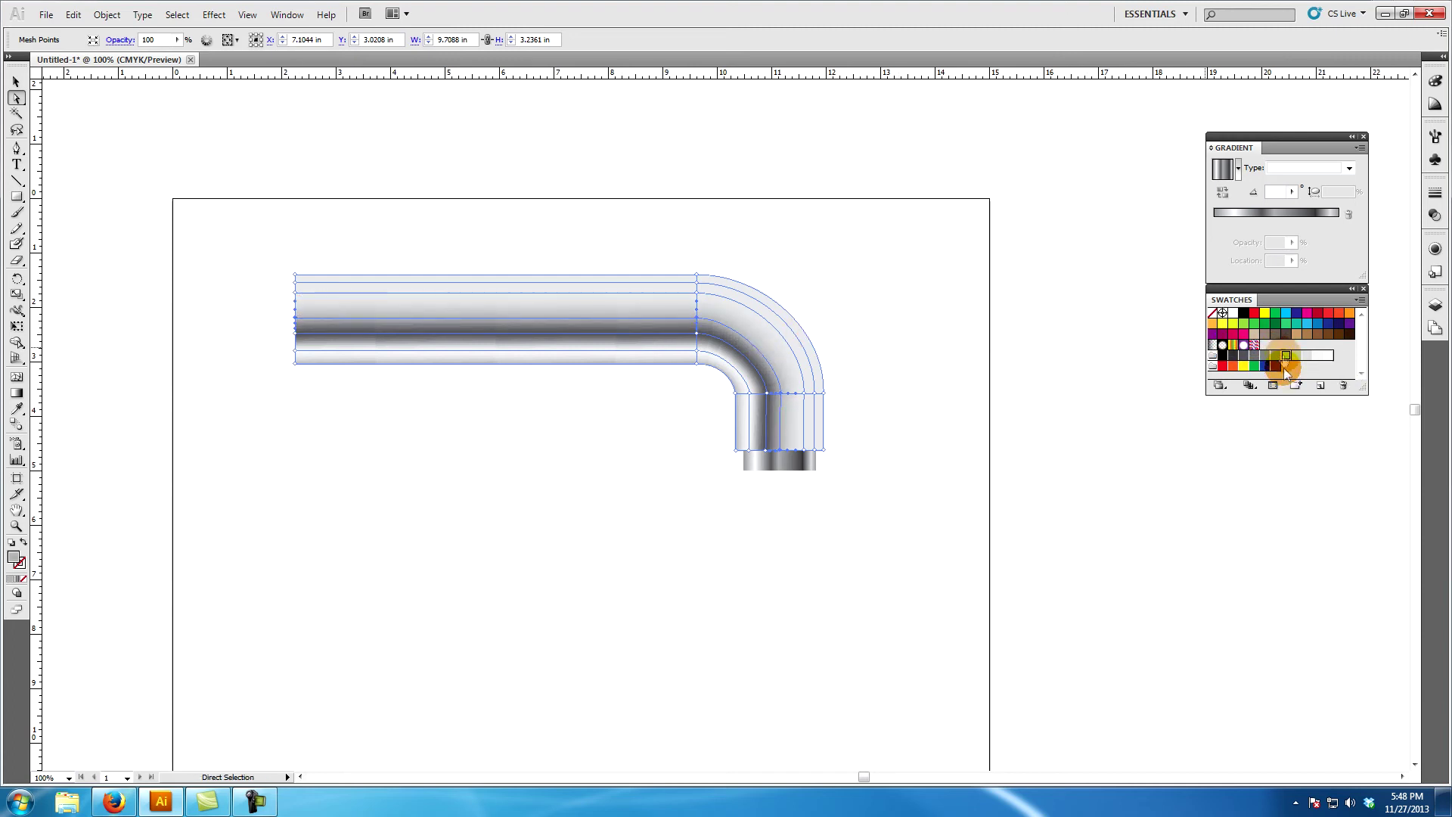
# Step: Shade the outer-bend band dark grey, keeping the first dark tone after testing a darker one
pyautogui.click(798, 473)
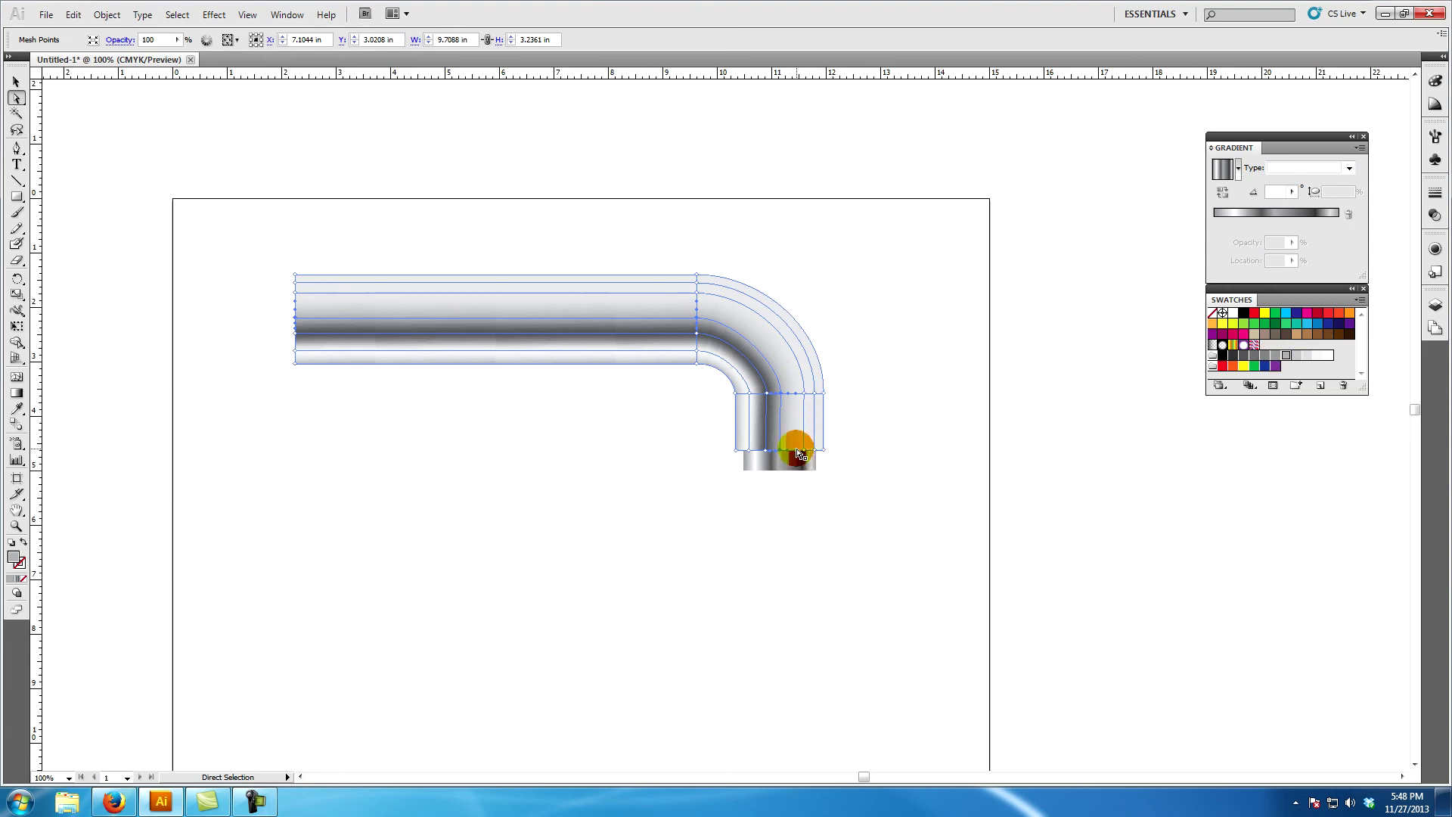
pyautogui.click(806, 452)
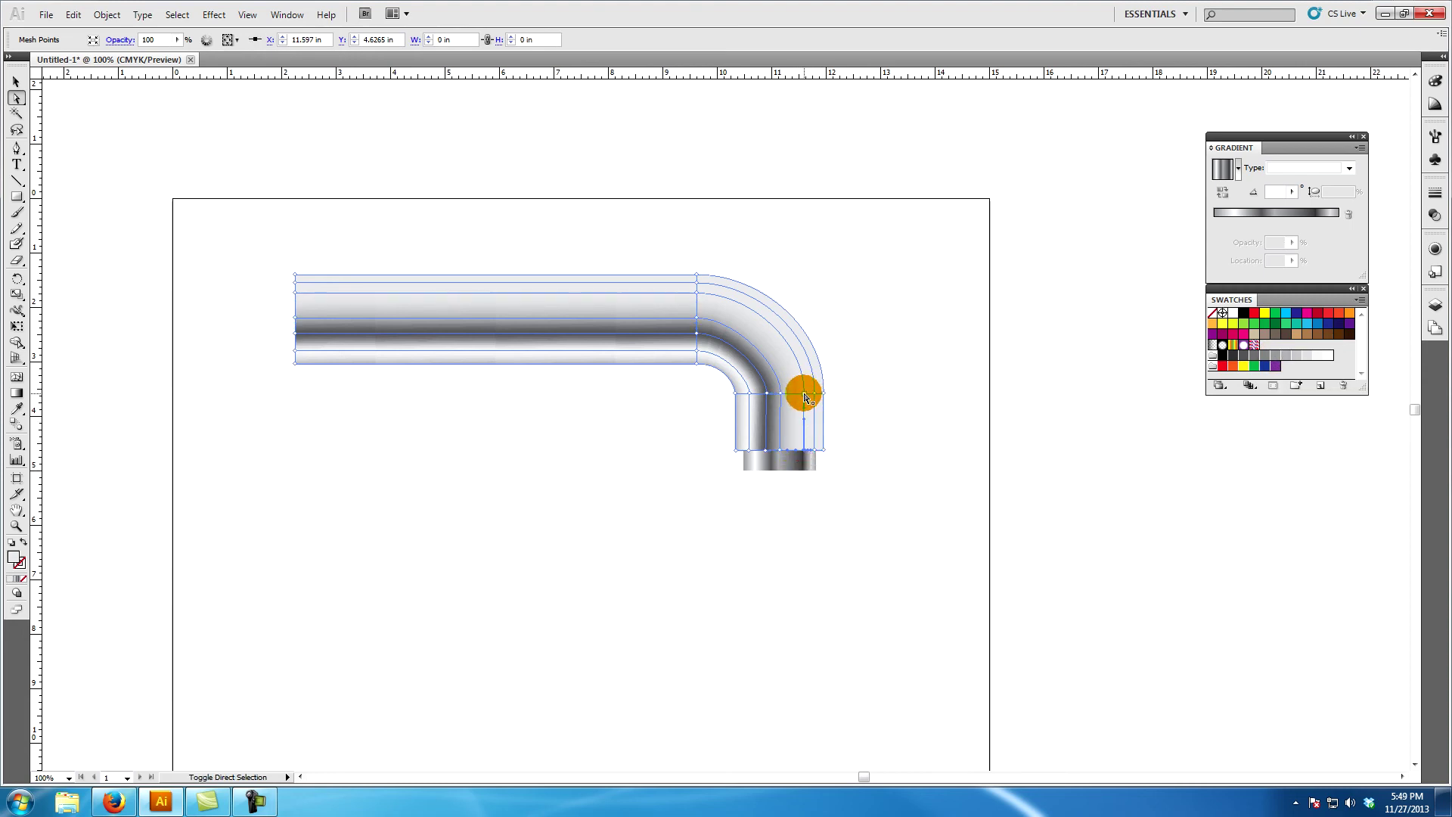
pyautogui.click(702, 295)
pyautogui.click(294, 293)
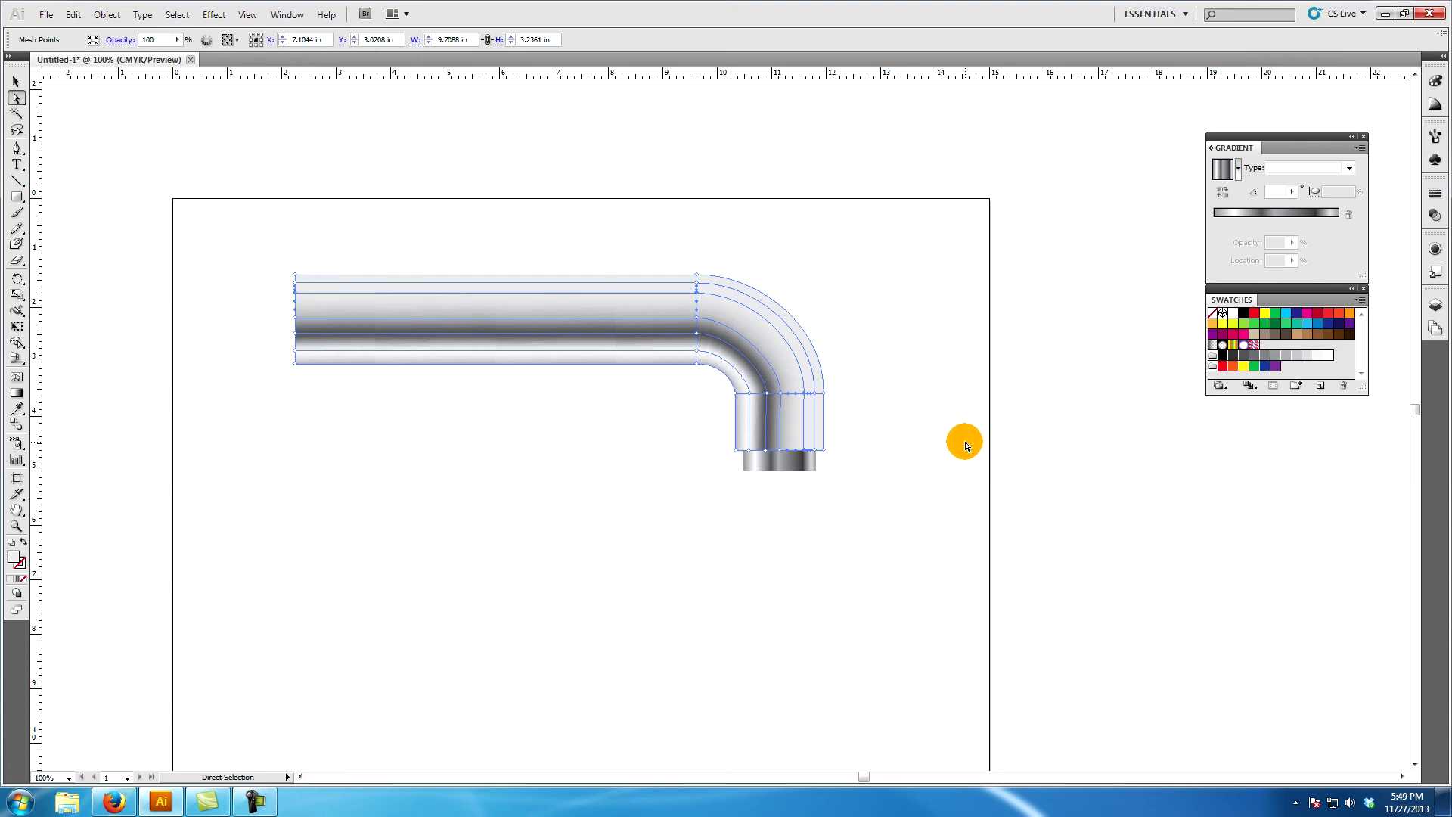
pyautogui.click(1232, 356)
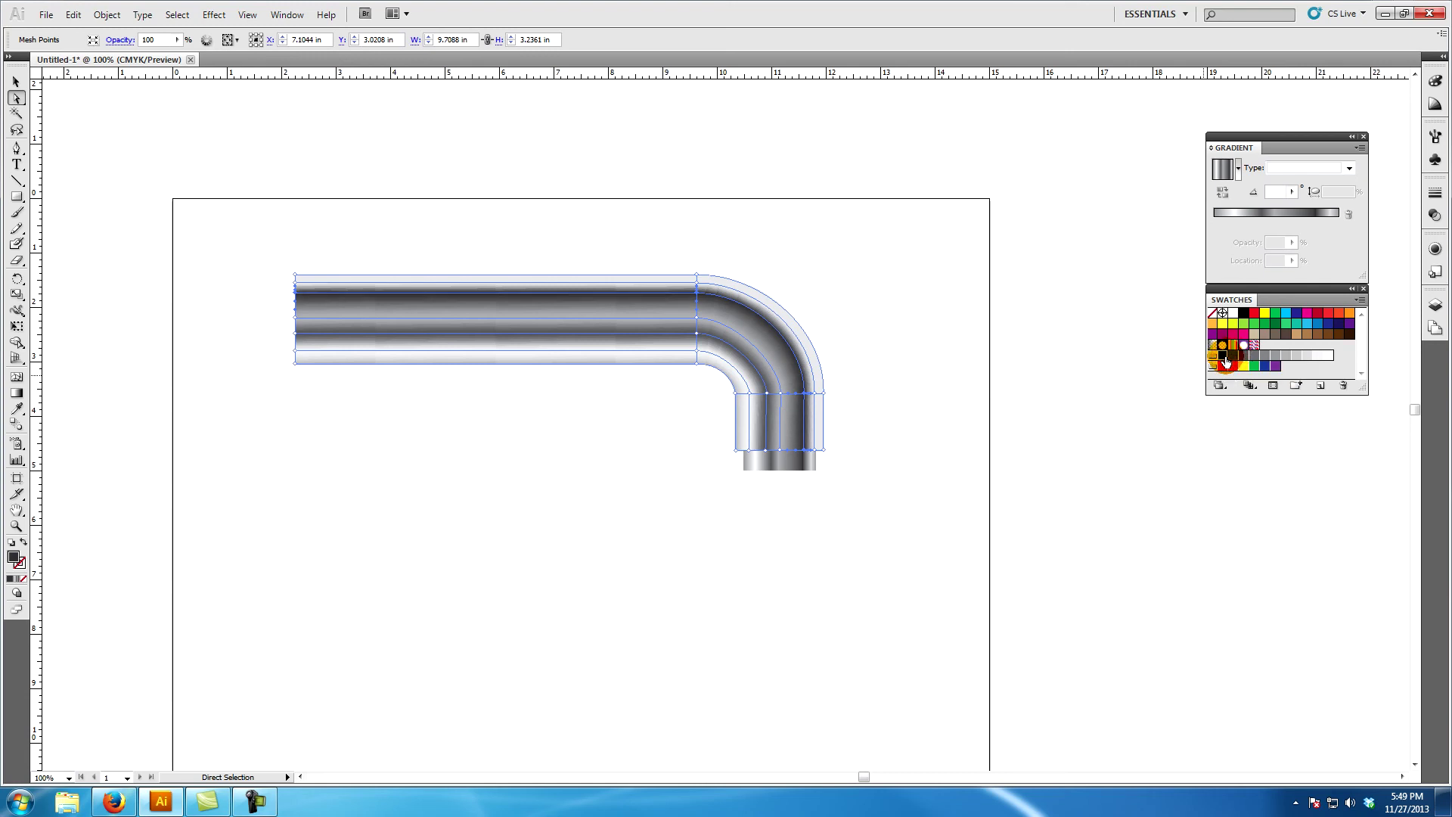
pyautogui.click(1222, 356)
pyautogui.click(1234, 358)
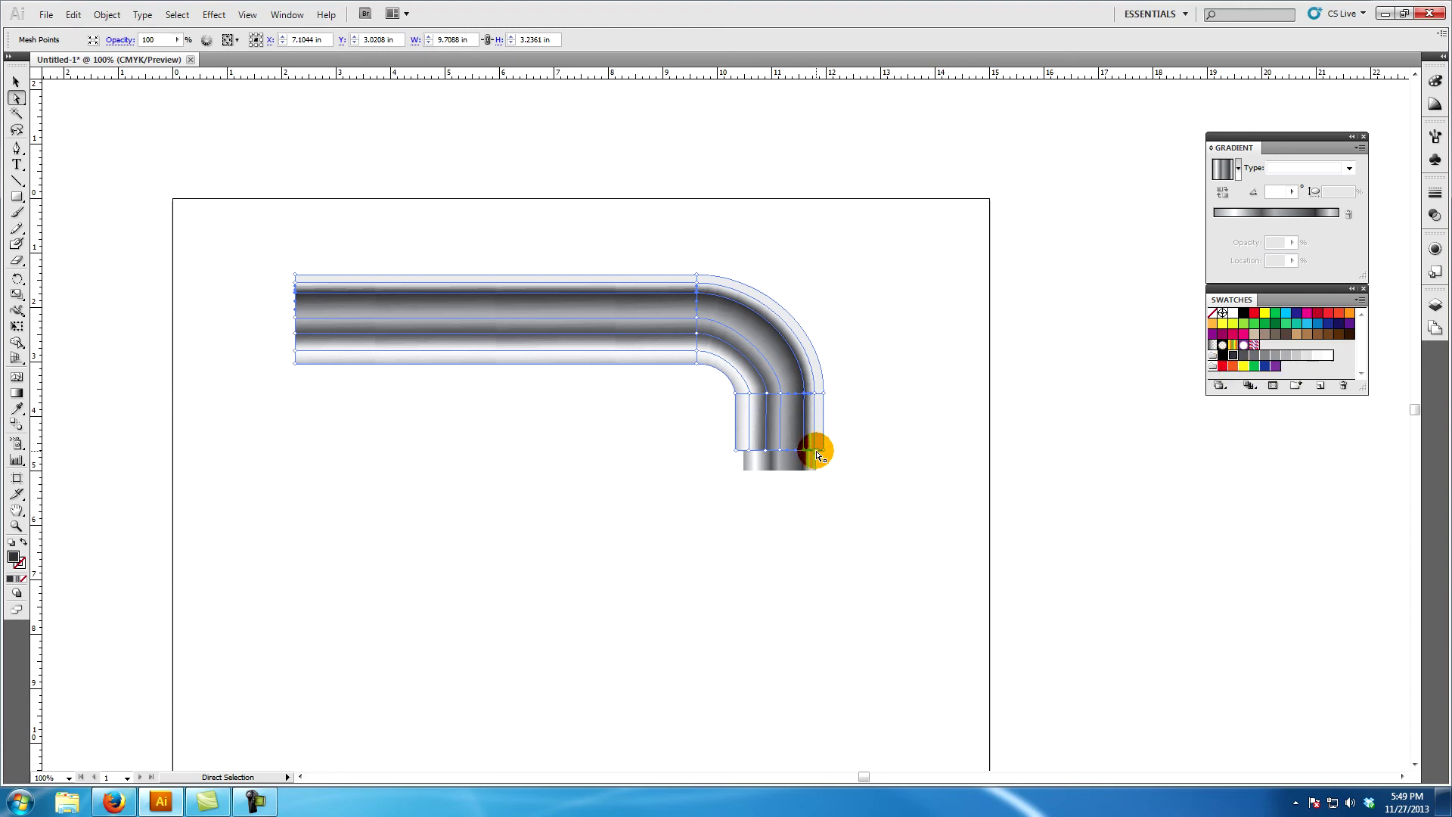
# Step: Give the outer-end and upper left-end points K=20 grey after trying K=30
pyautogui.keyDown('shift'); pyautogui.click(815, 392); pyautogui.keyUp('shift')
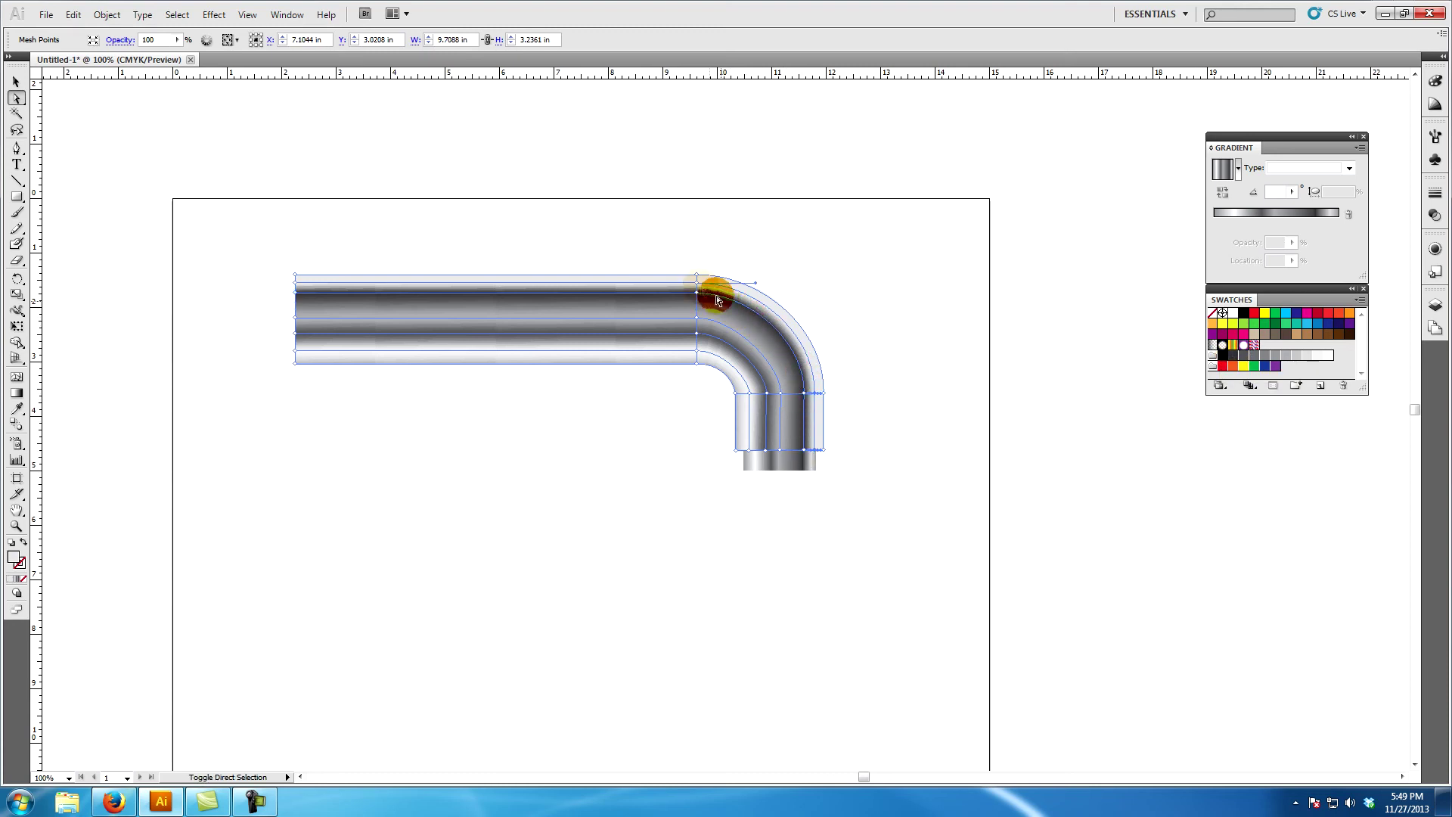
pyautogui.keyDown('shift'); pyautogui.click(296, 283); pyautogui.keyUp('shift')
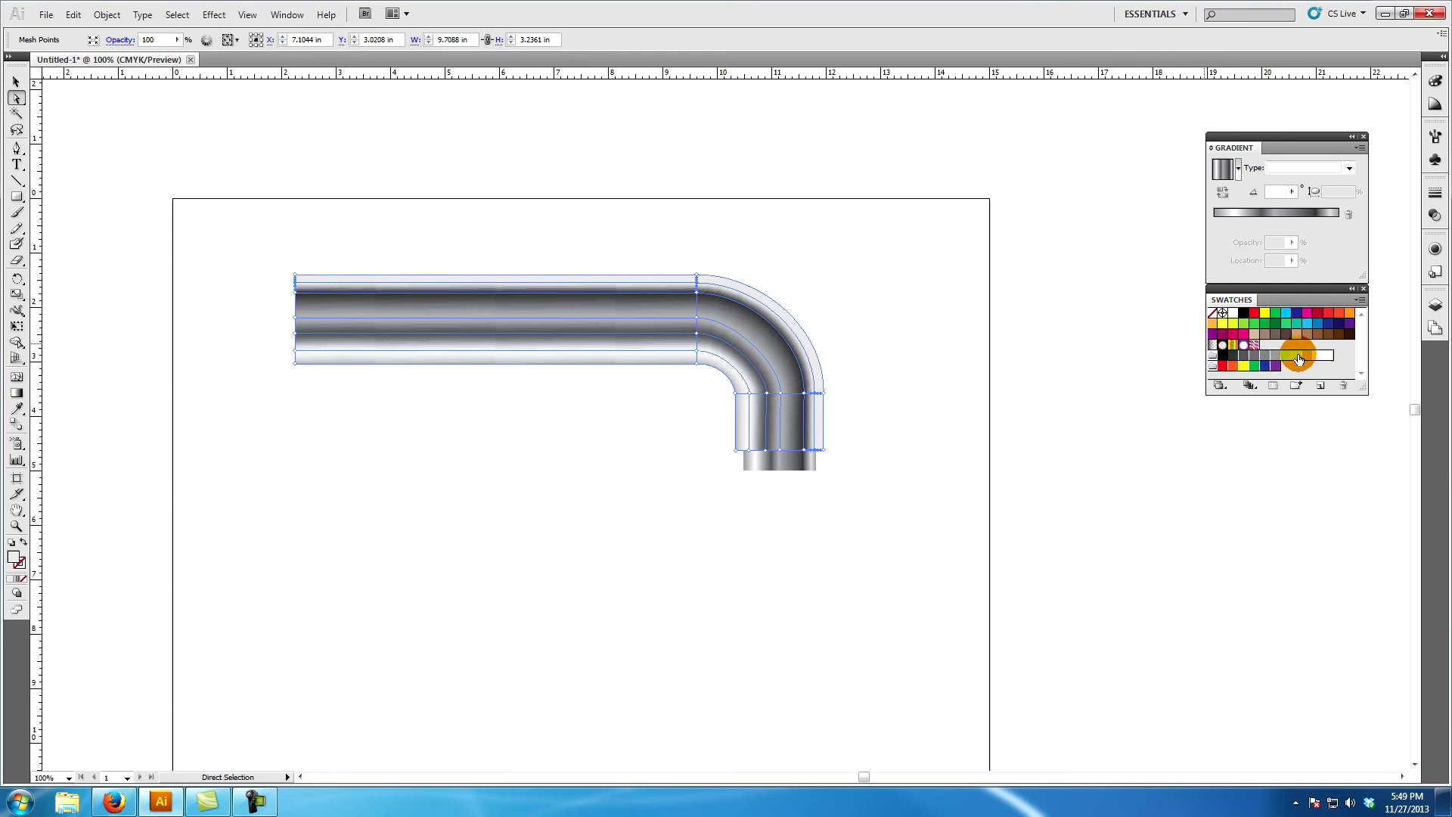
pyautogui.click(1298, 357)
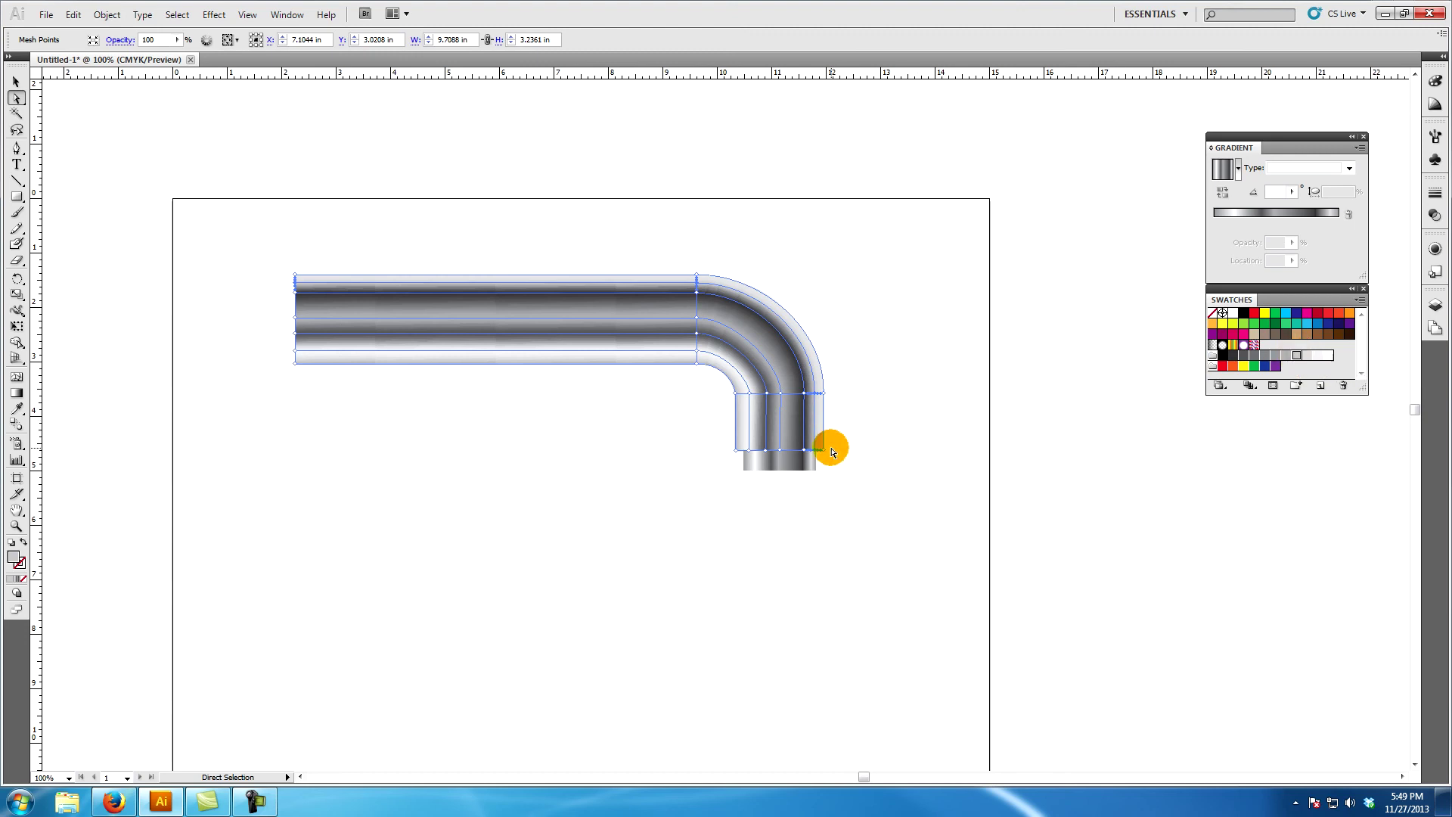
pyautogui.click(1311, 357)
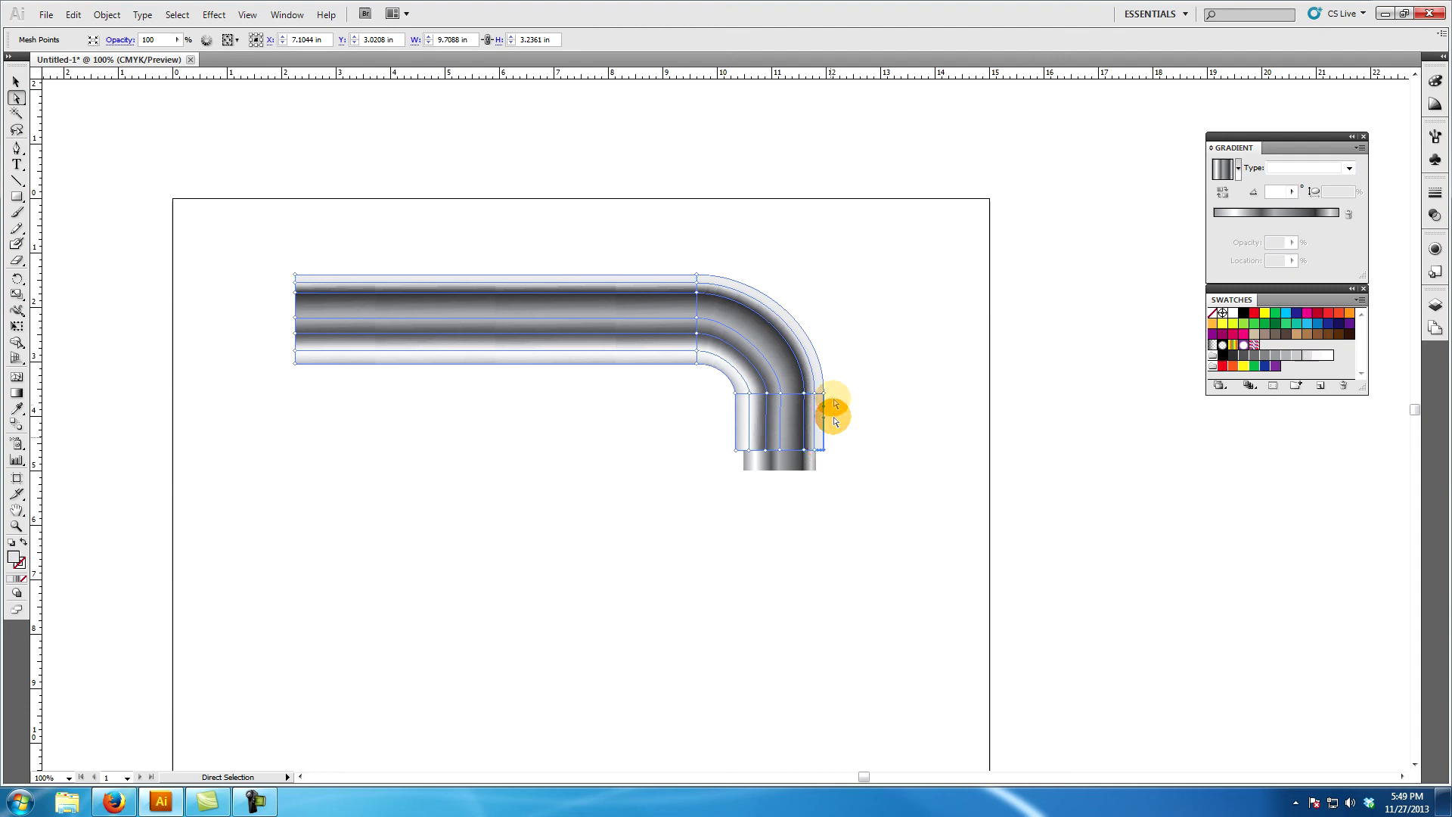
# Step: Recolour the mesh points at the top of the bend and the top-left corner with medium greys
pyautogui.click(701, 281)
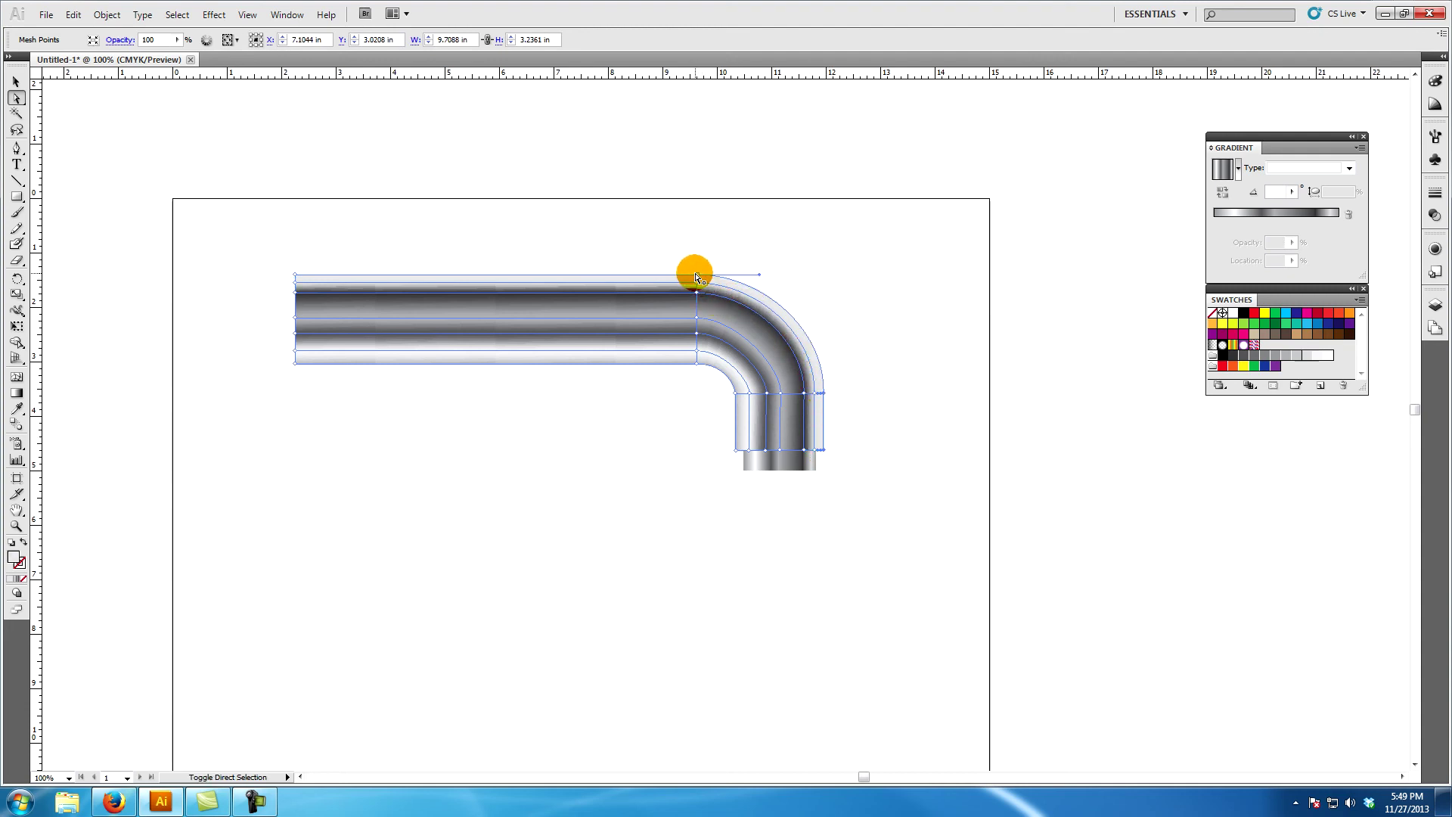
pyautogui.click(296, 278)
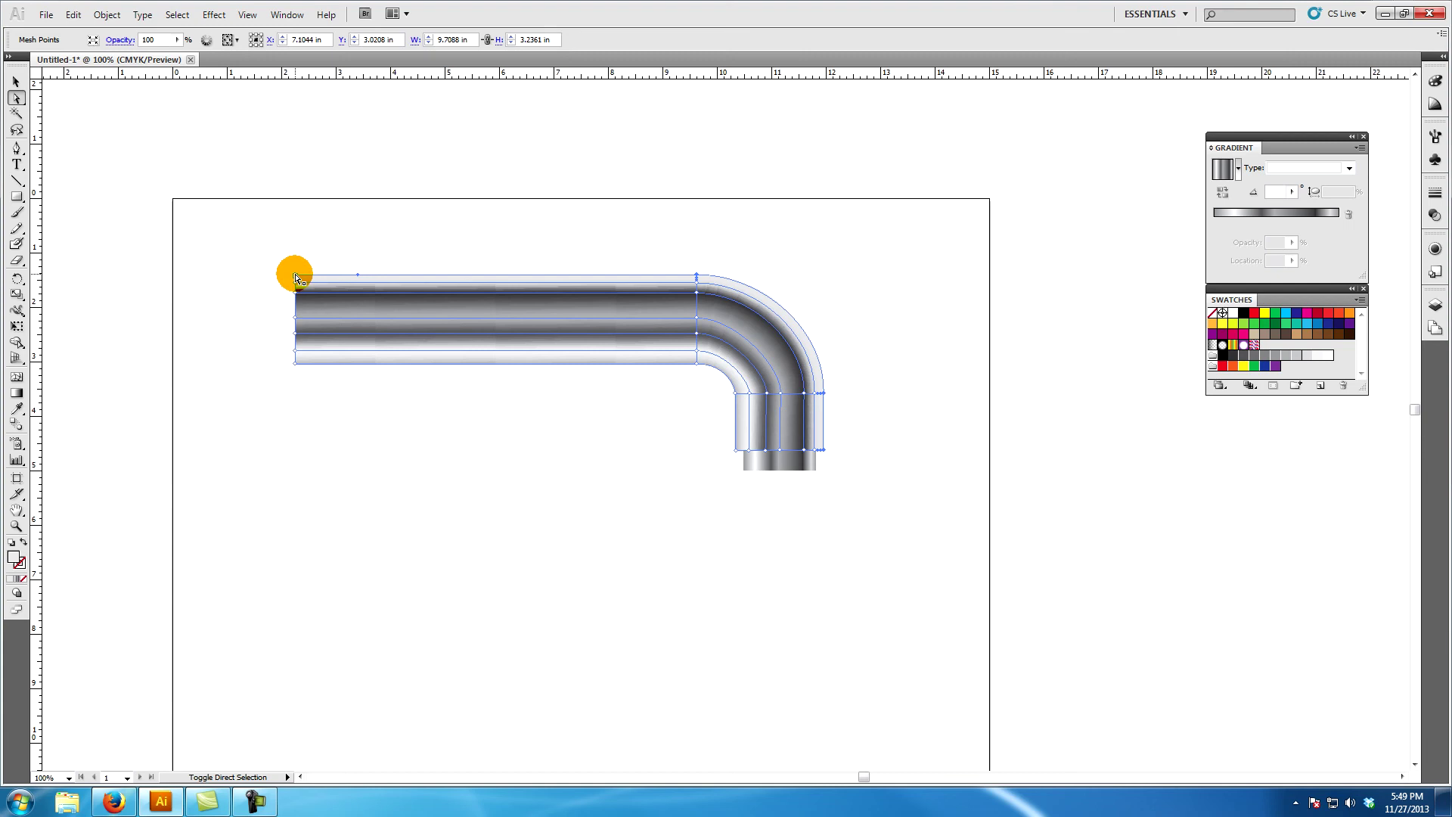
pyautogui.click(1275, 357)
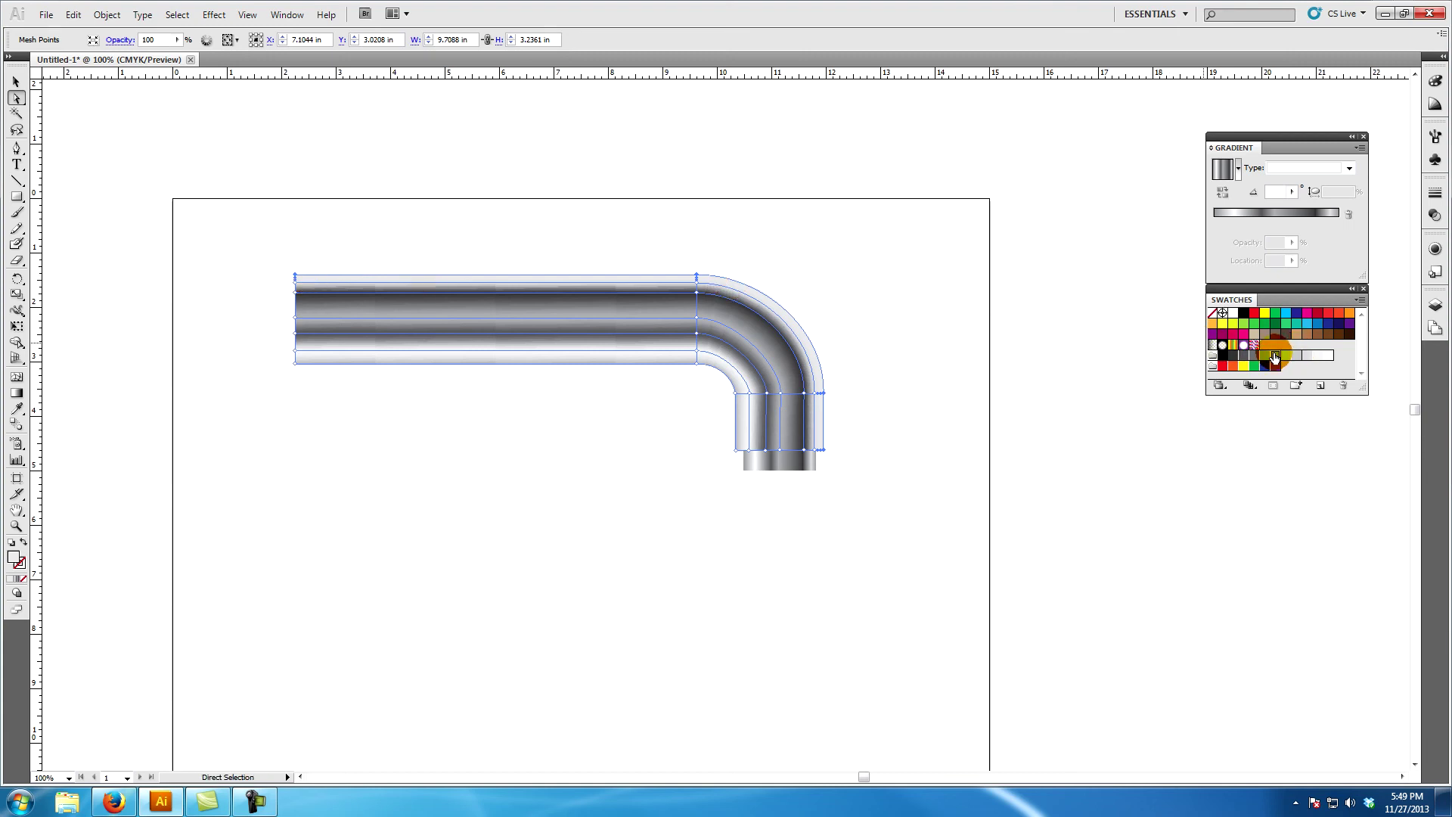
pyautogui.click(1279, 356)
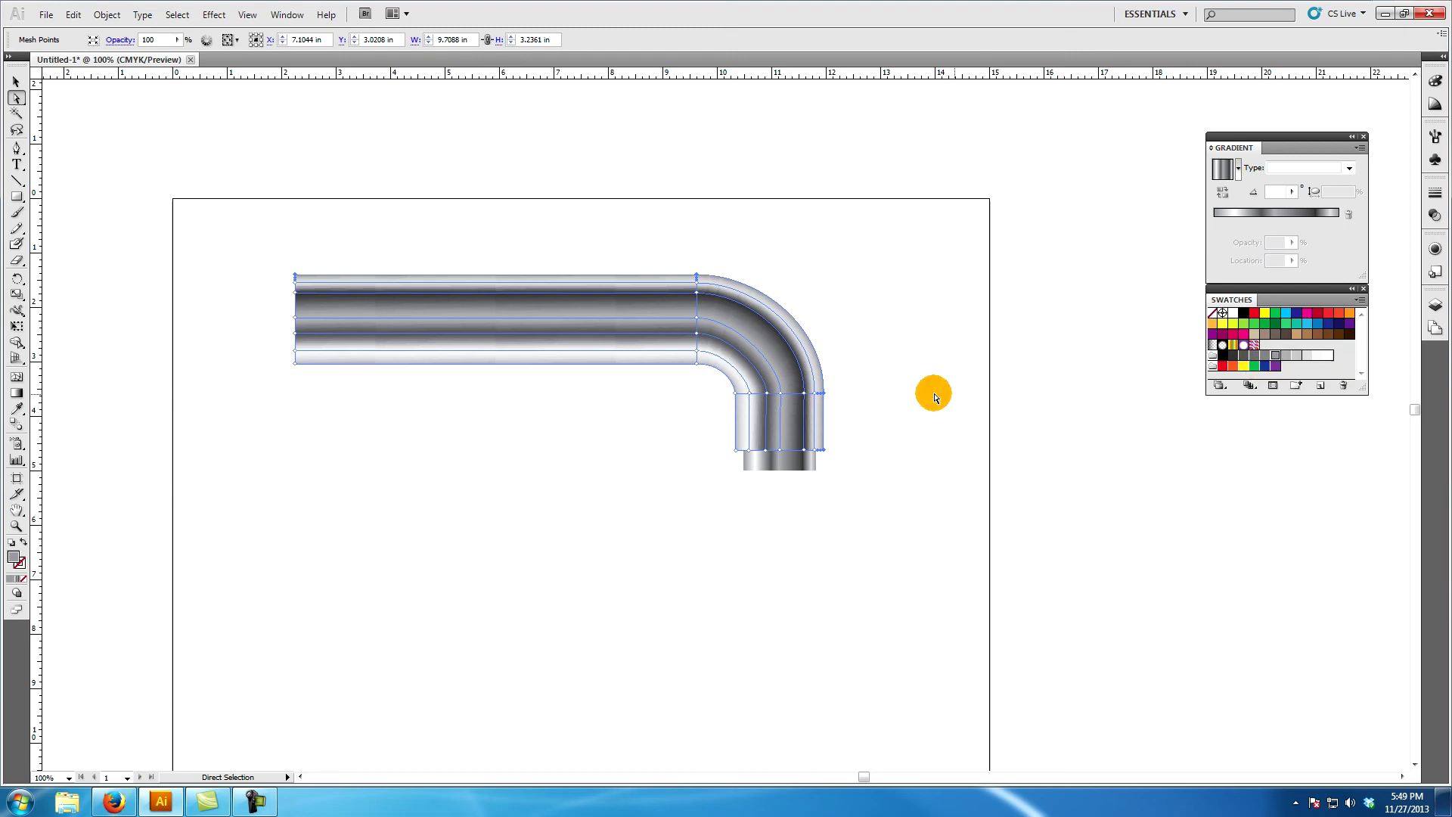
pyautogui.click(1112, 452)
# Step: Shade the mid-pipe and left-edge mesh points with lighter greys and review the result
pyautogui.click(807, 411)
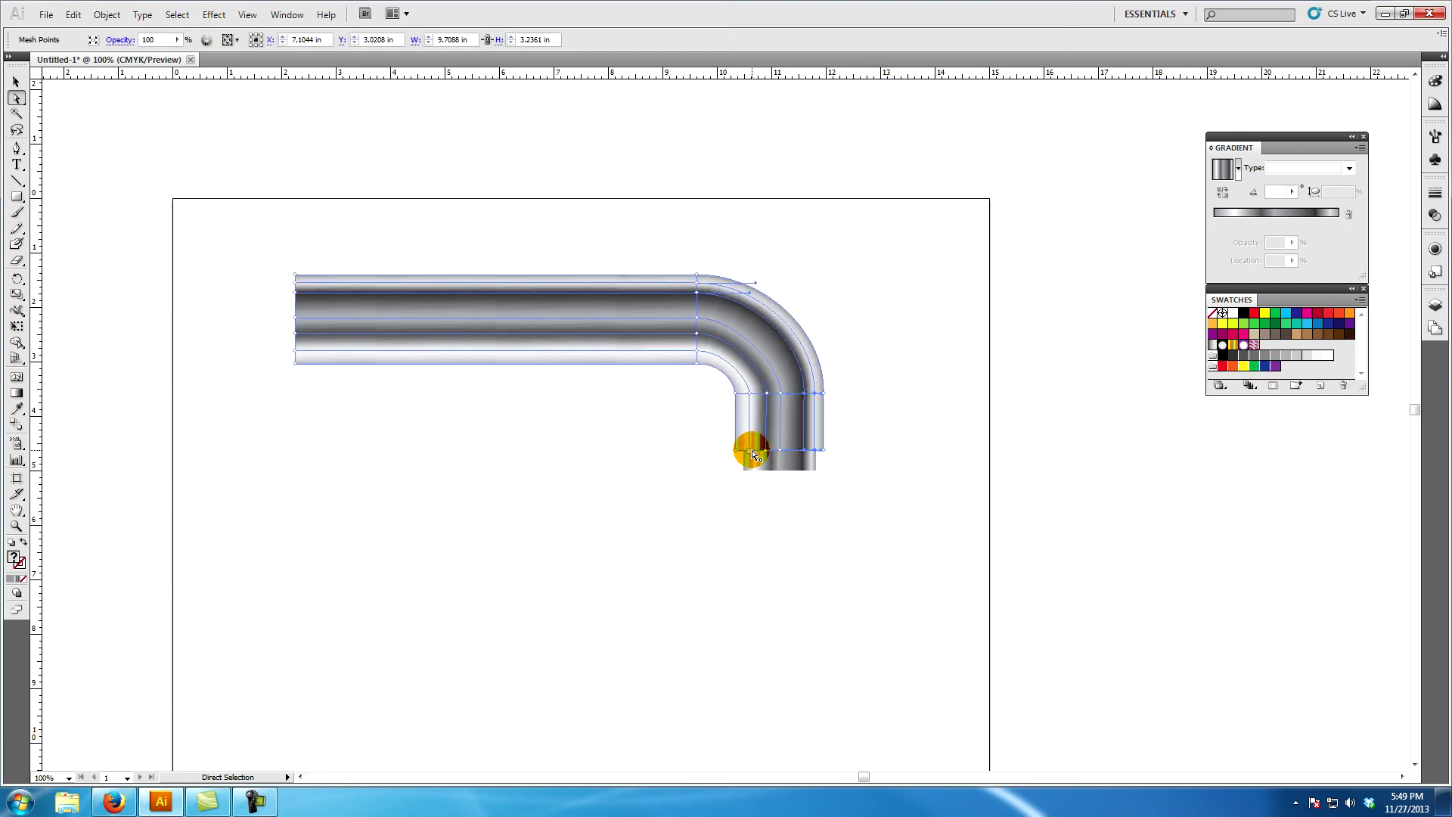
pyautogui.click(697, 333)
pyautogui.click(296, 332)
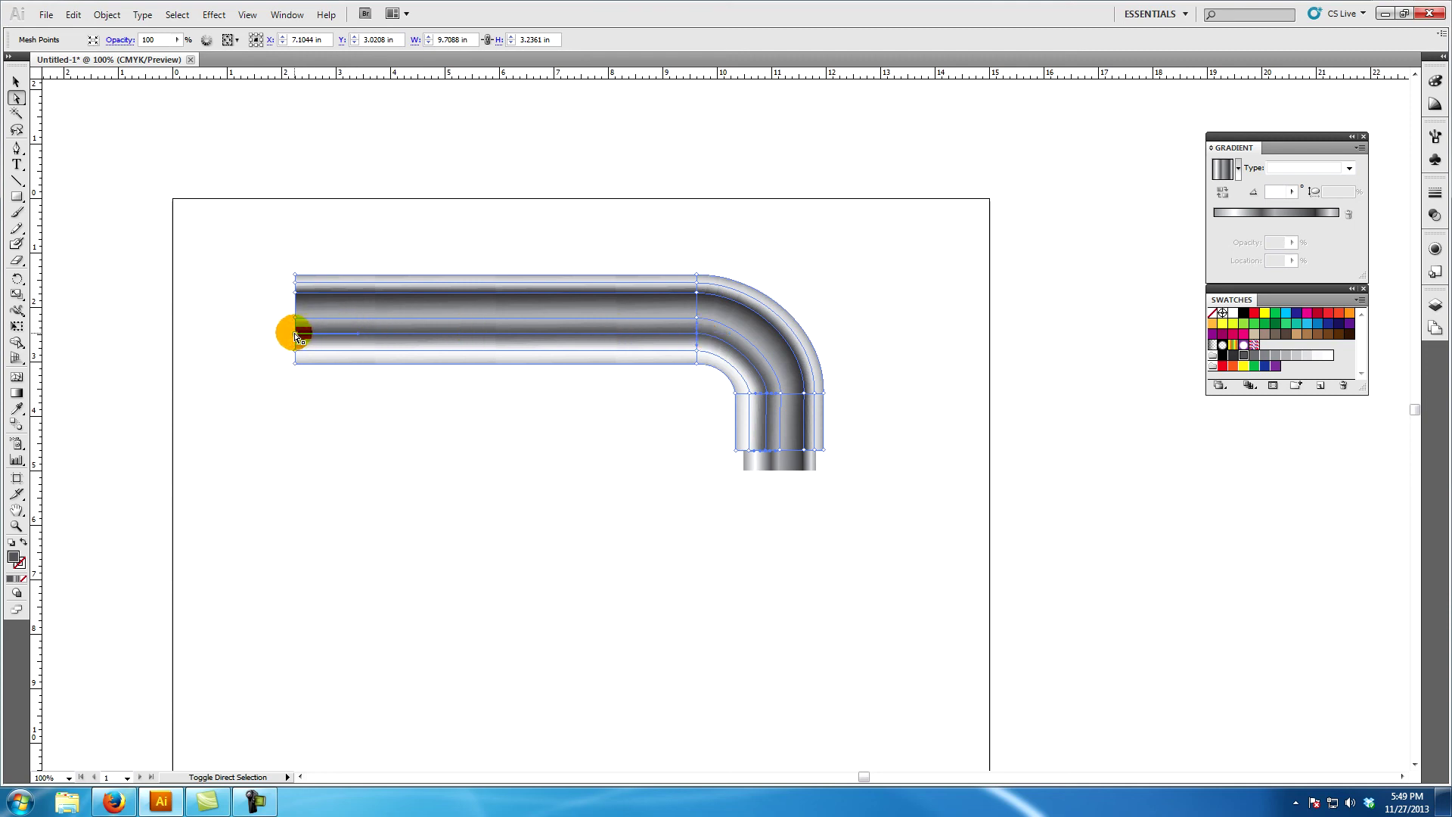
pyautogui.click(1266, 359)
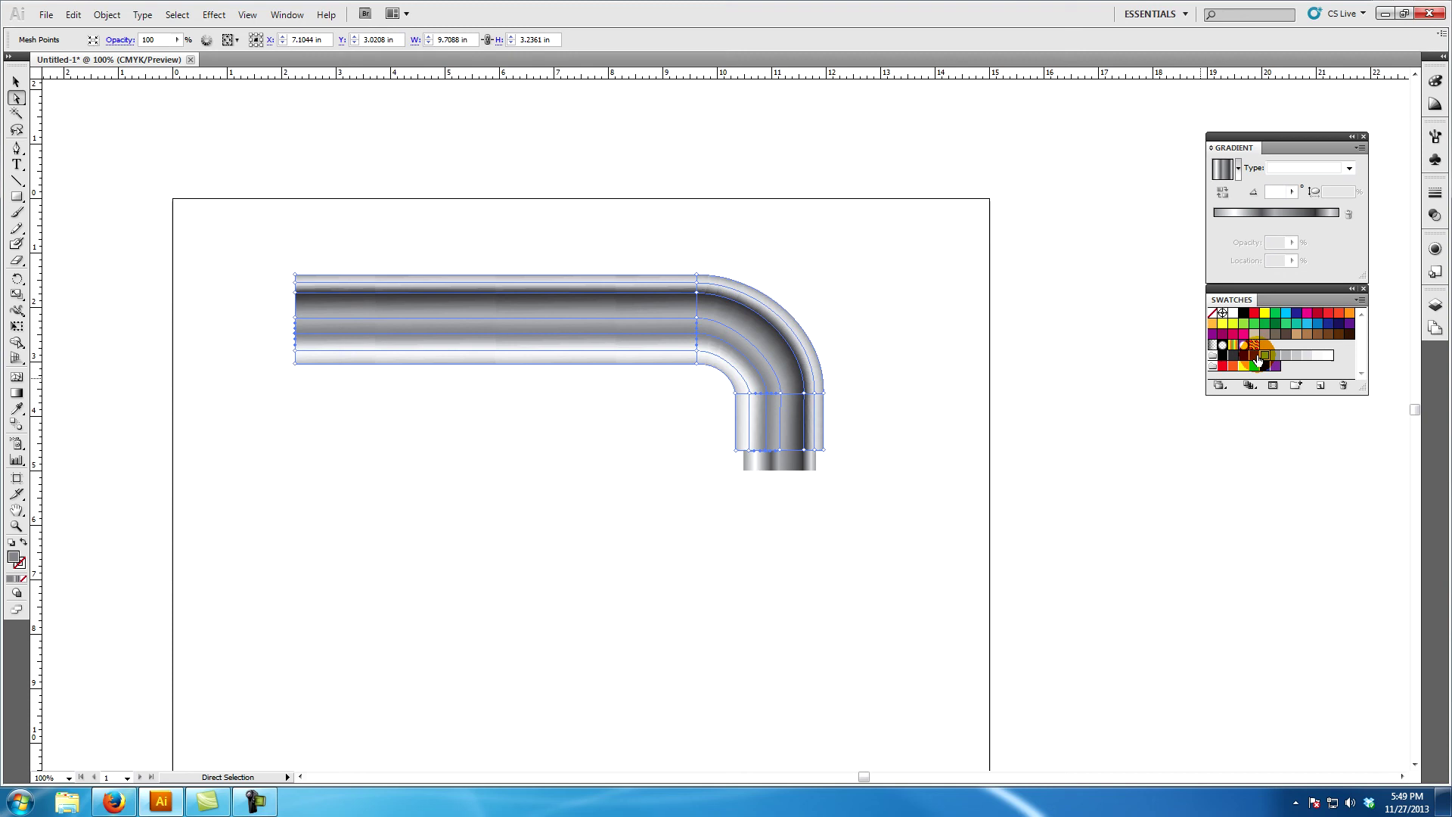
pyautogui.doubleClick(1260, 357)
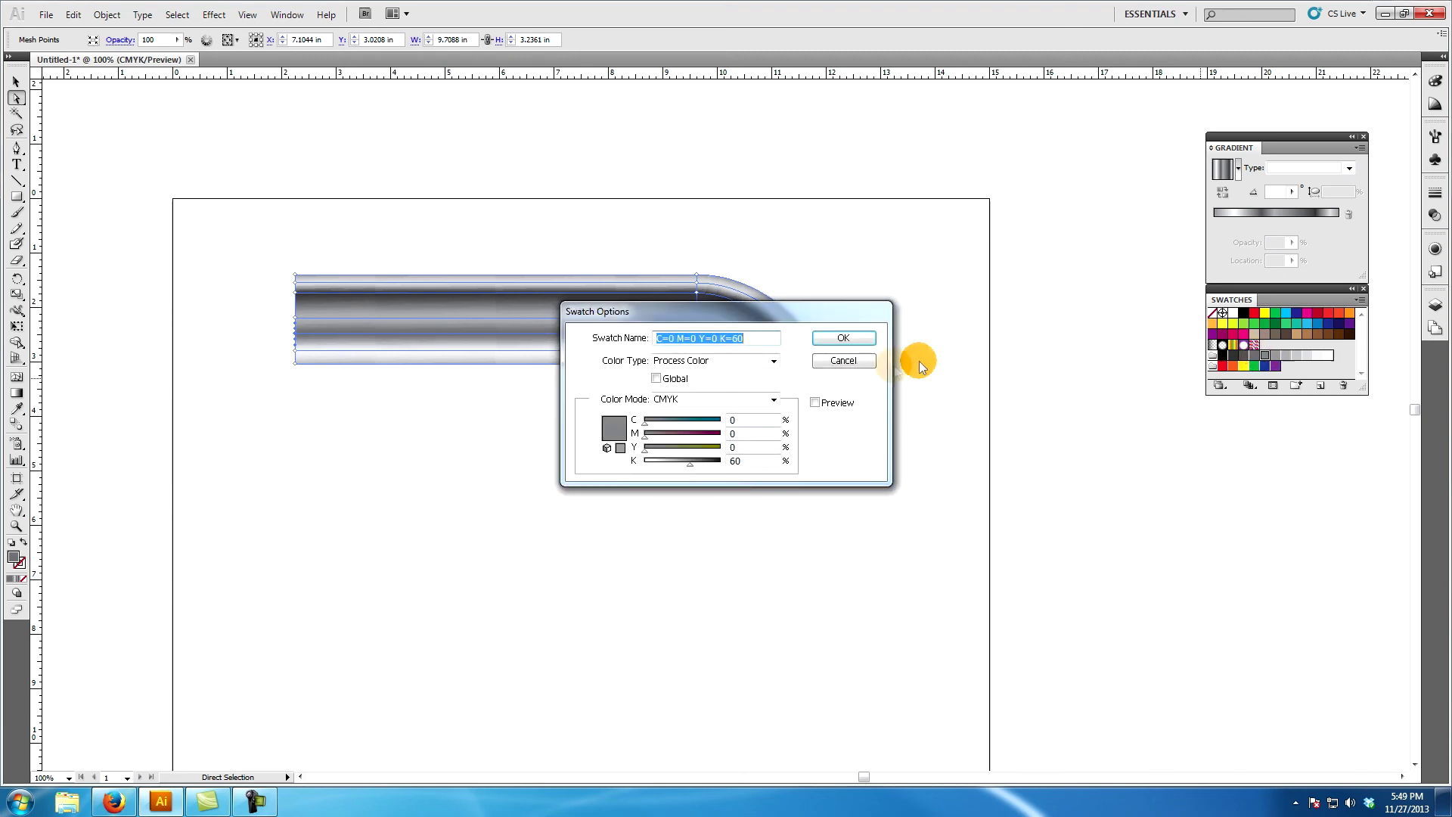
pyautogui.press('Escape')
pyautogui.click(1269, 355)
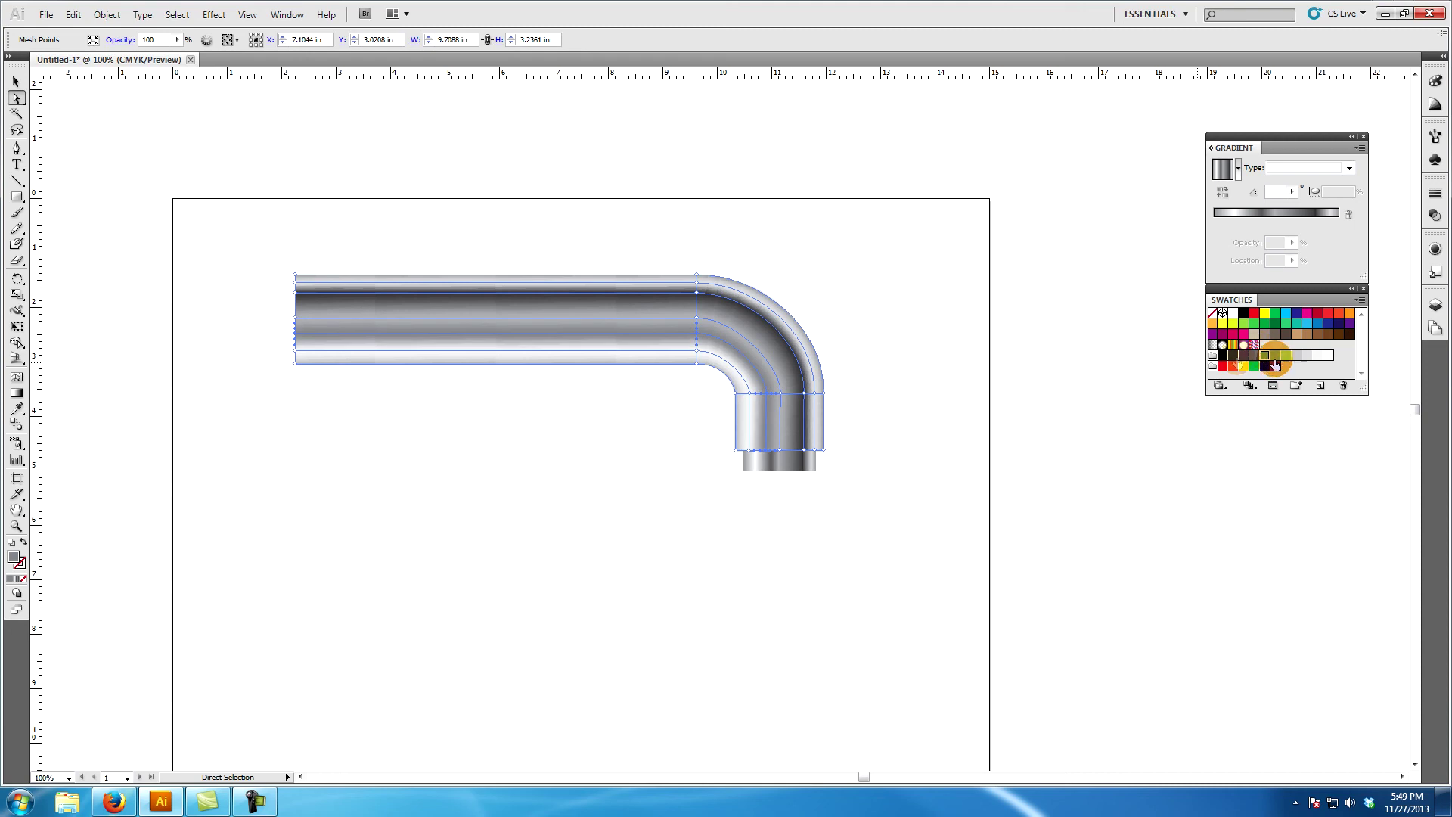
pyautogui.click(884, 332)
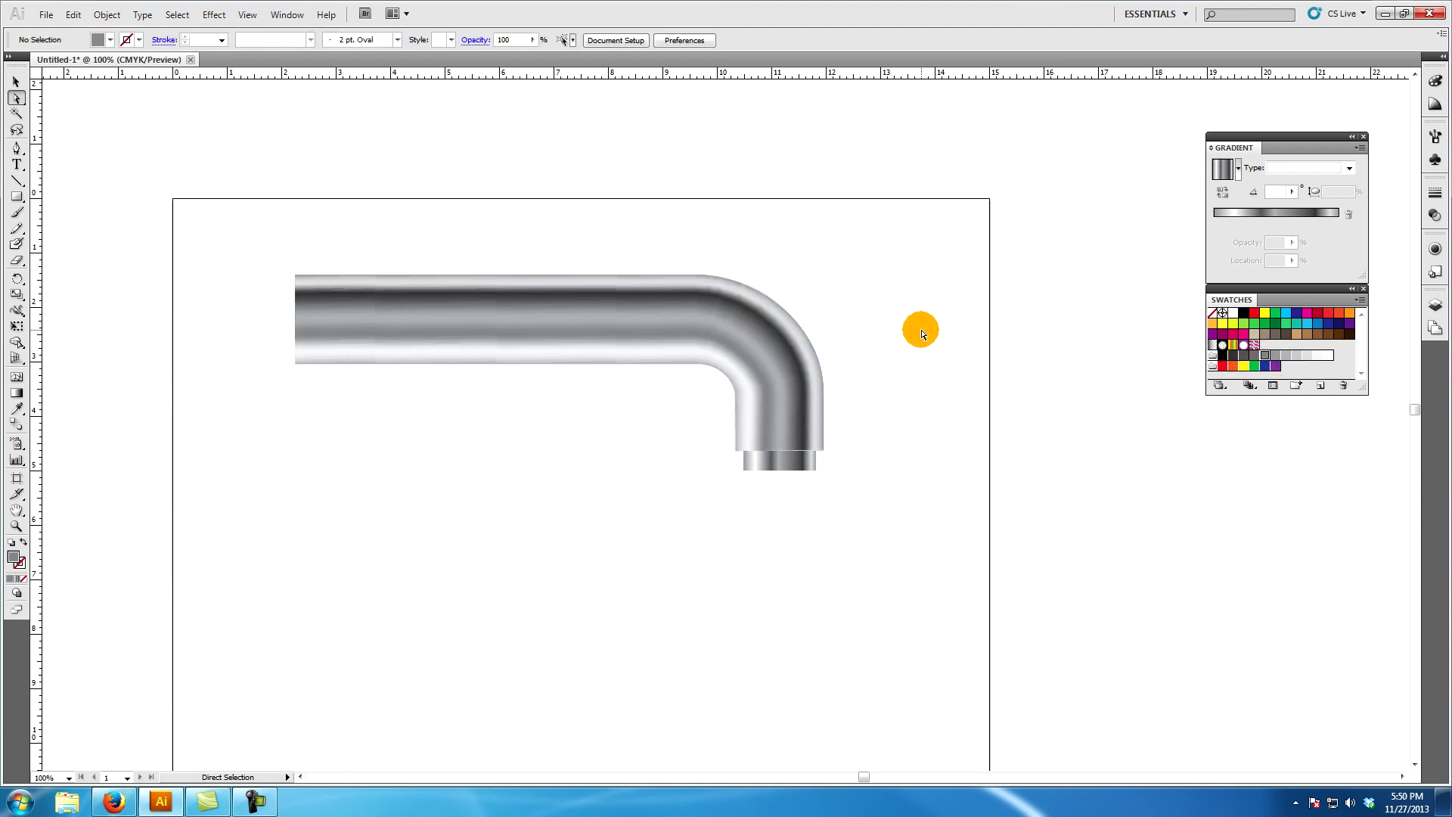
# Step: Make an outline copy of the pipe mesh with Offset Path at an offset of 0
pyautogui.click(583, 330)
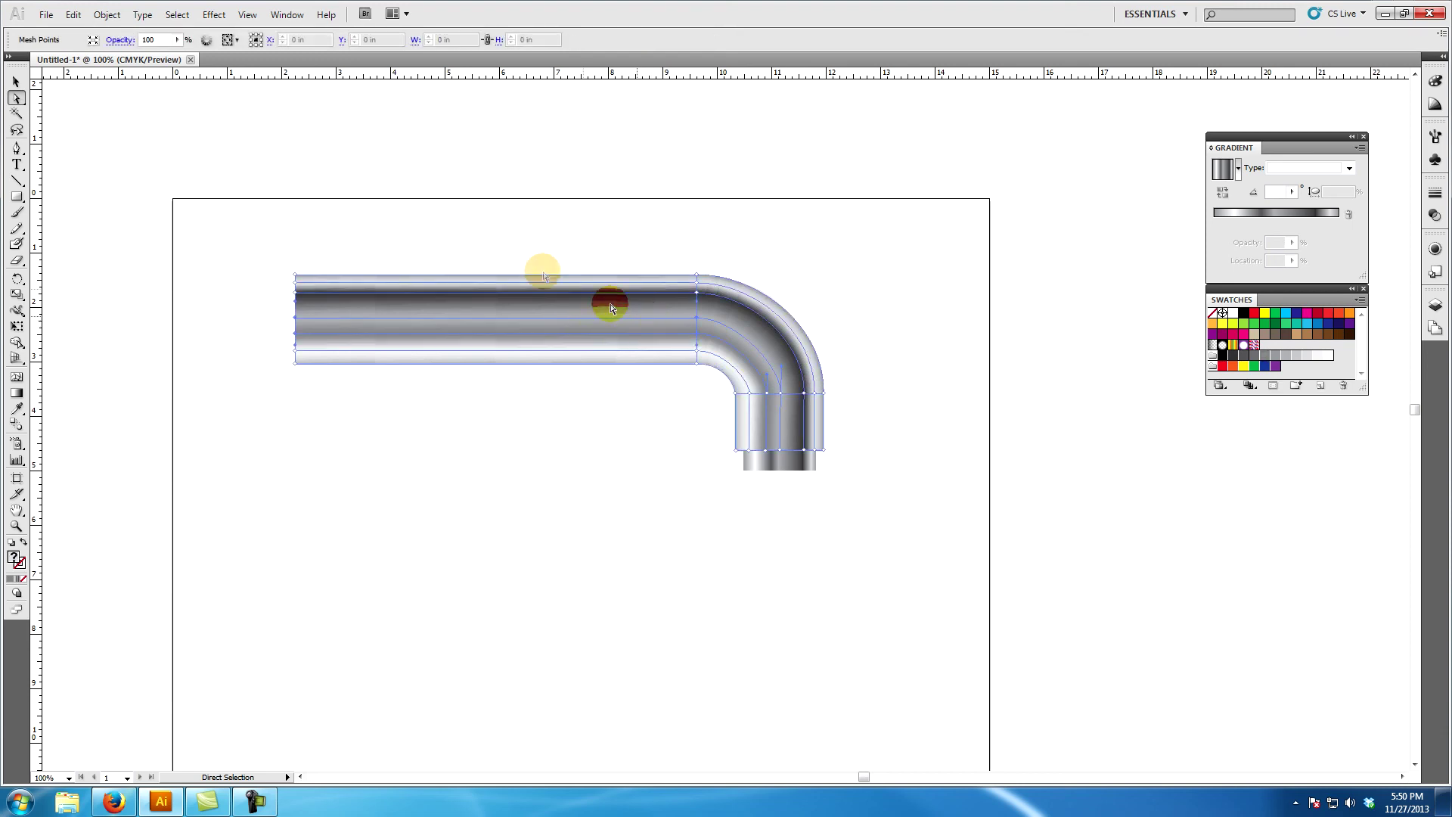
pyautogui.click(107, 14)
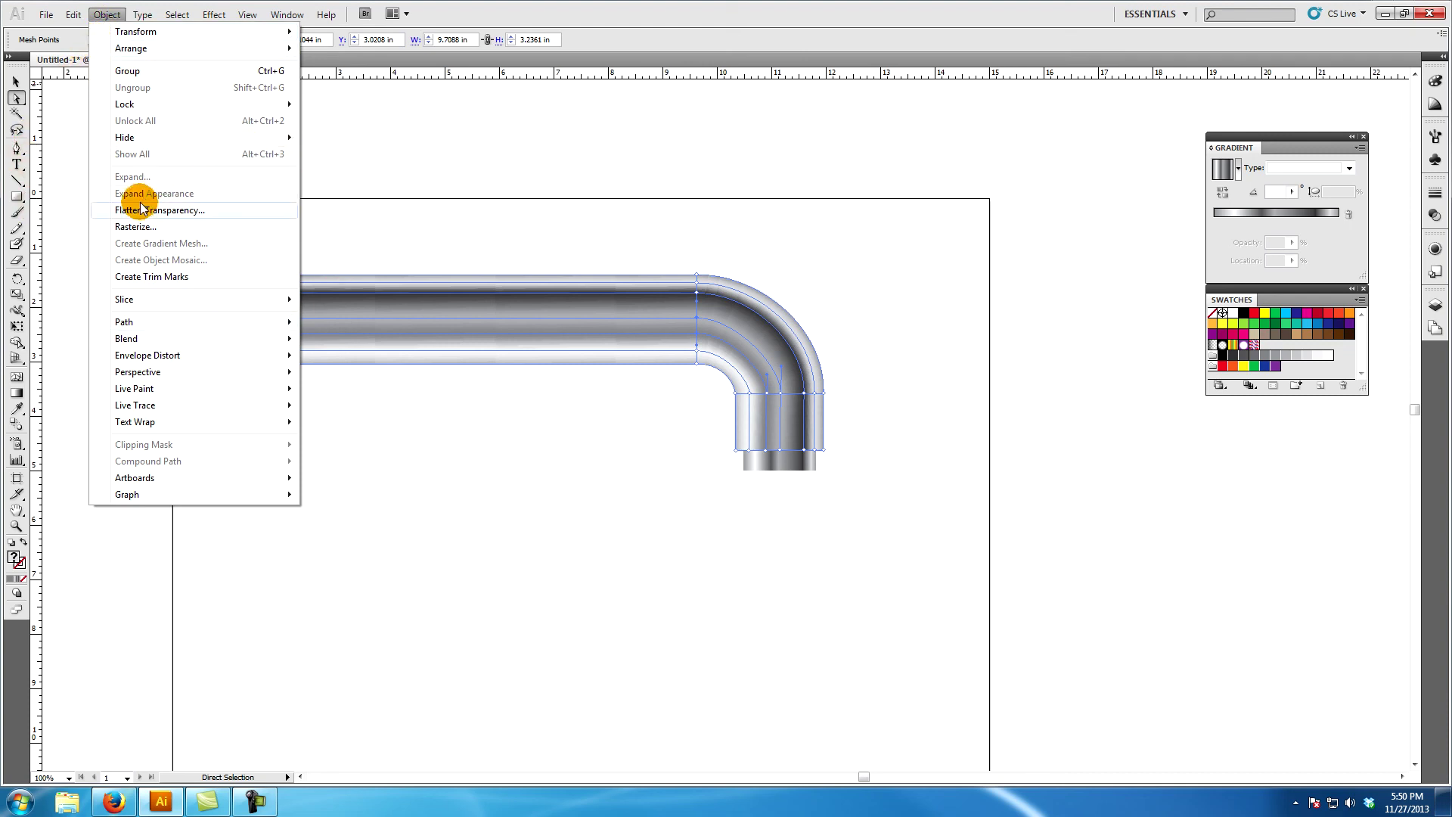
pyautogui.moveTo(71, 18)
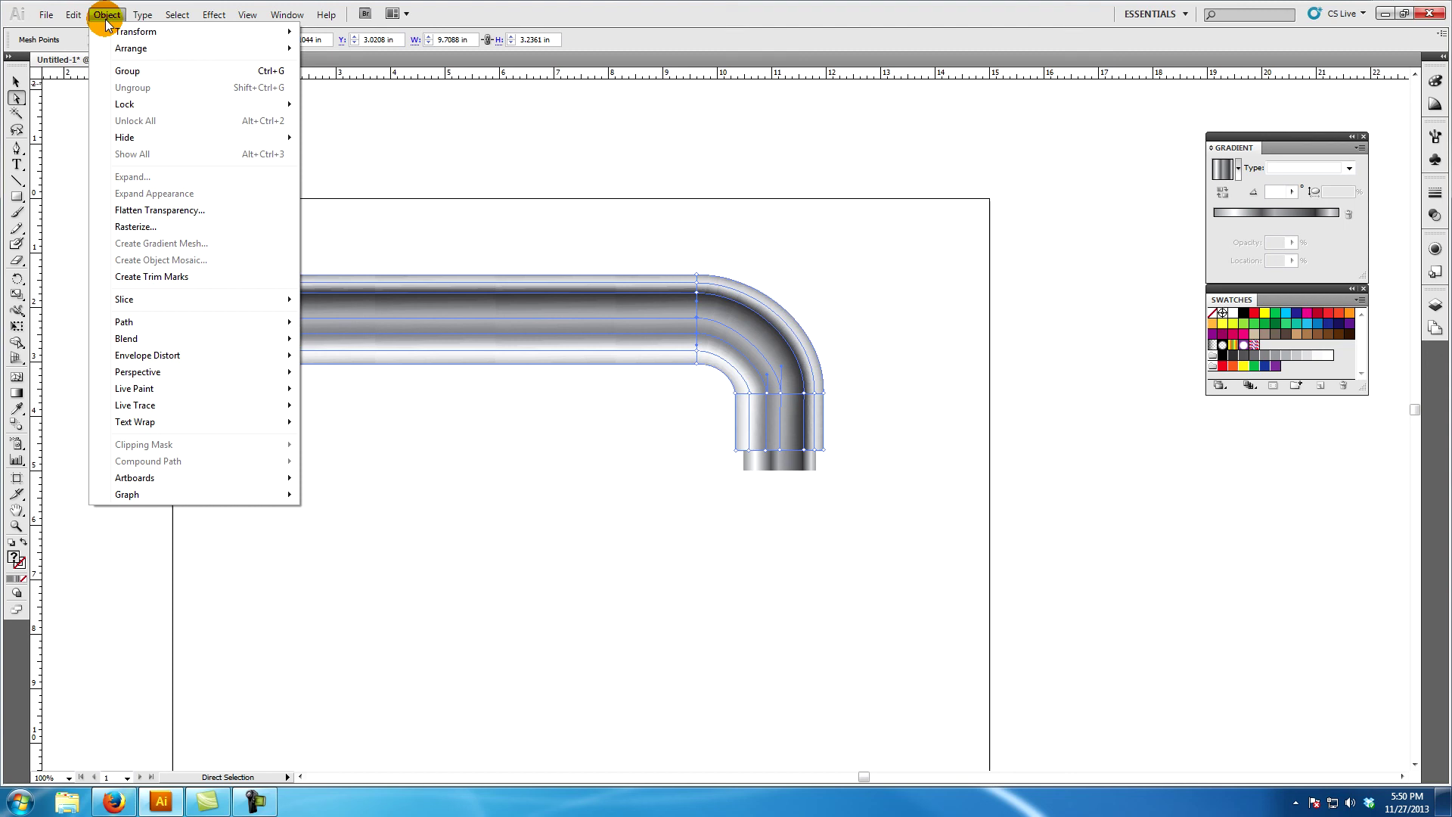
pyautogui.moveTo(214, 319)
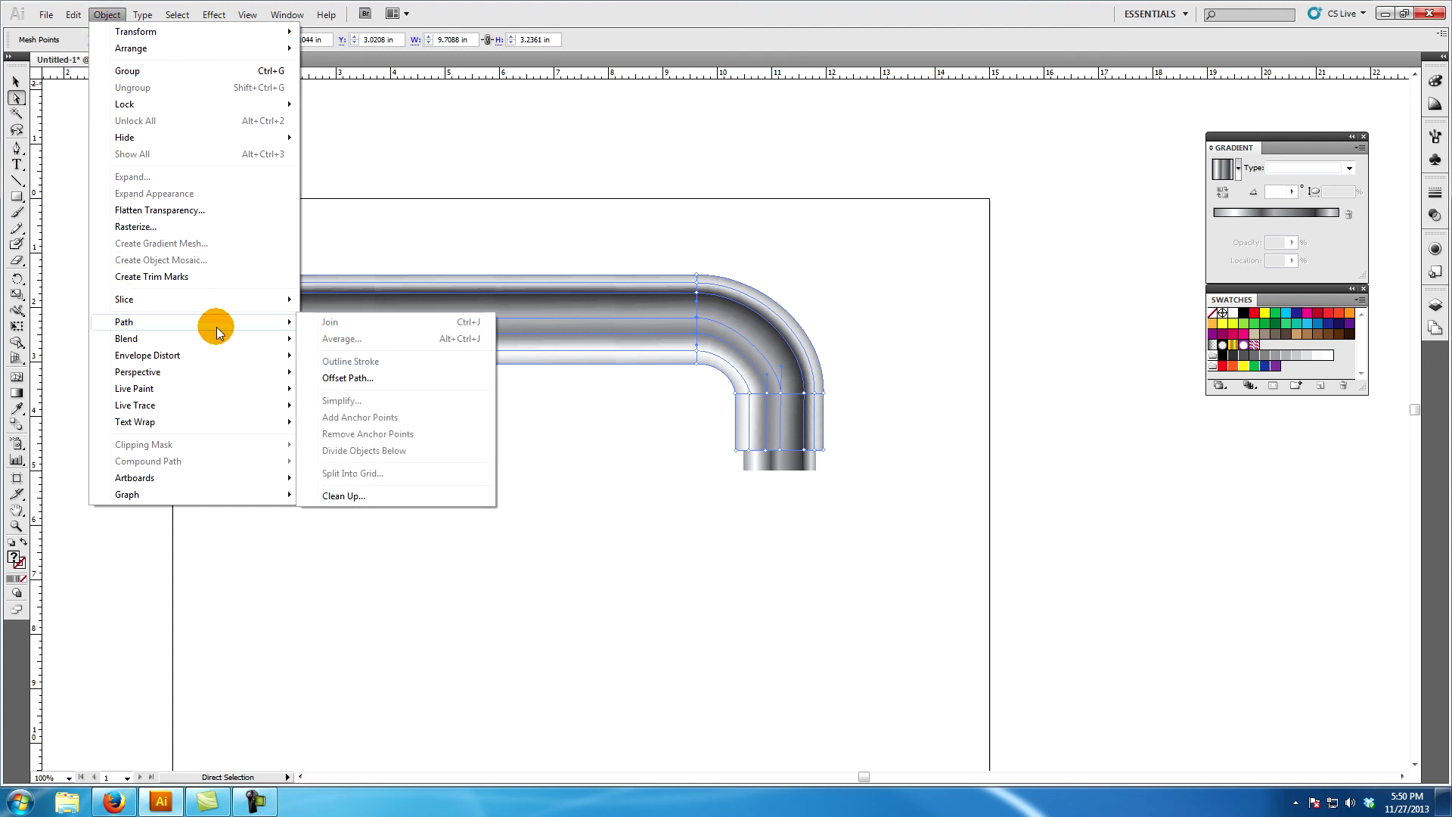
pyautogui.click(348, 379)
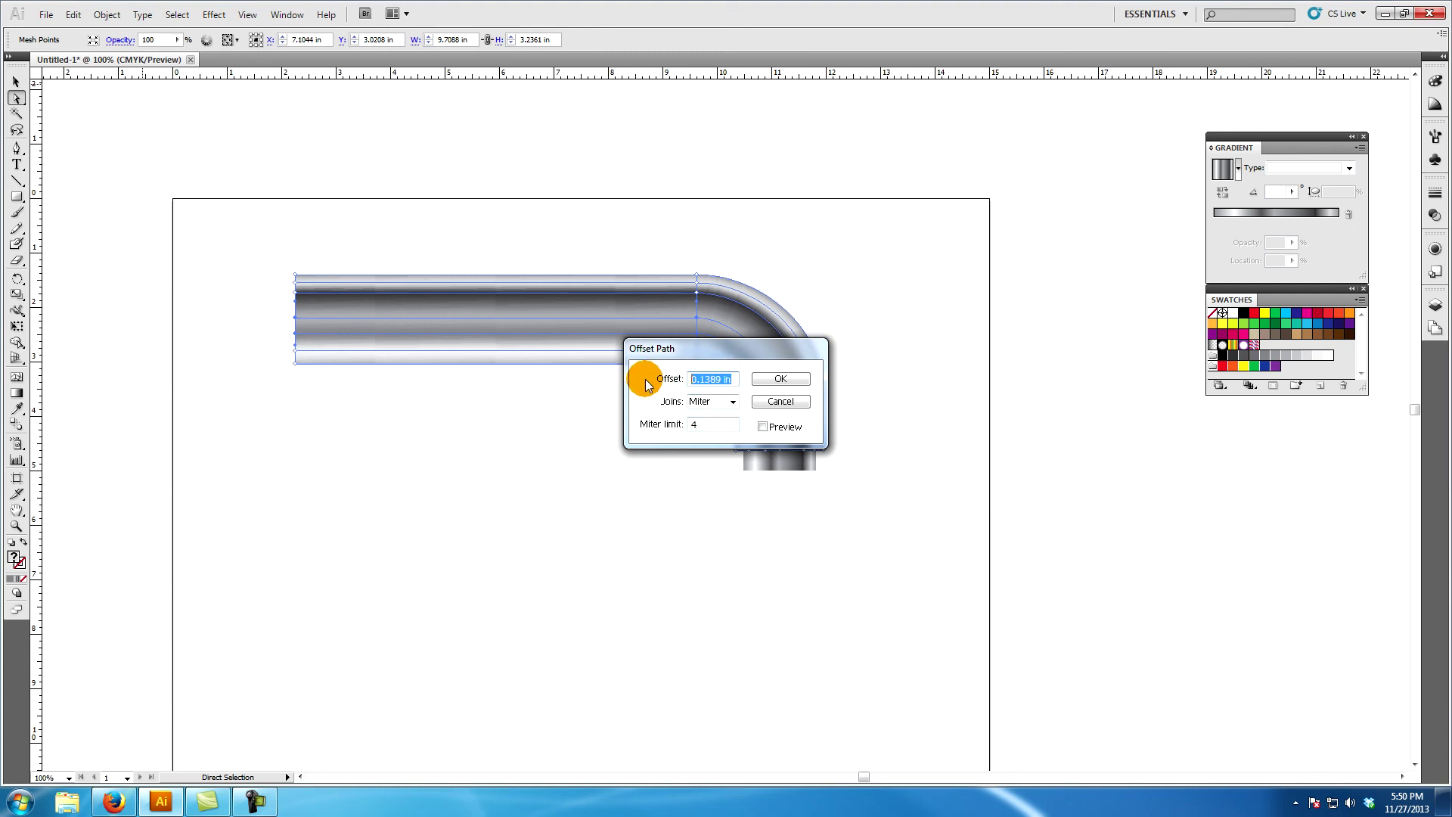
pyautogui.write('0')
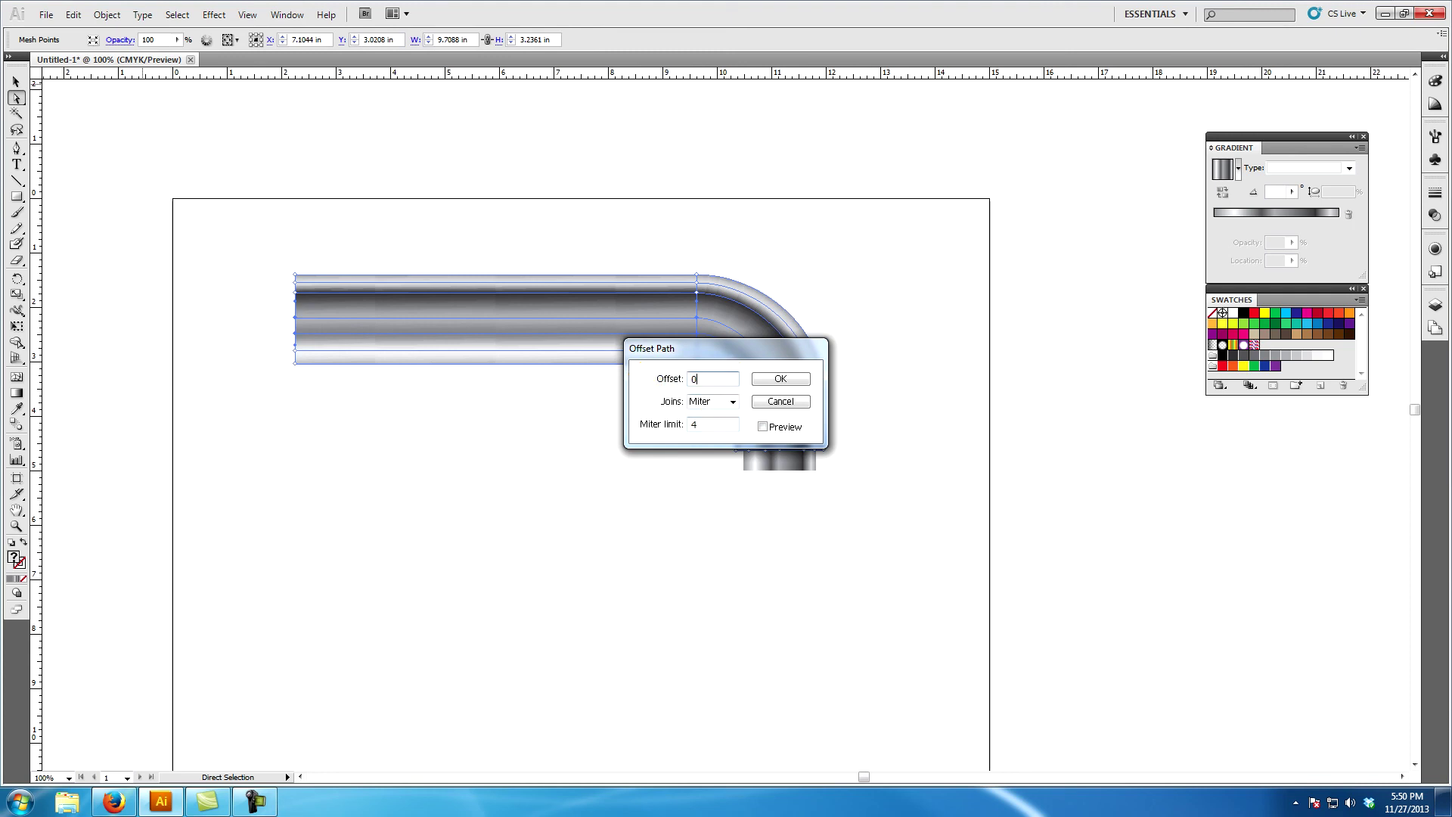
pyautogui.click(781, 384)
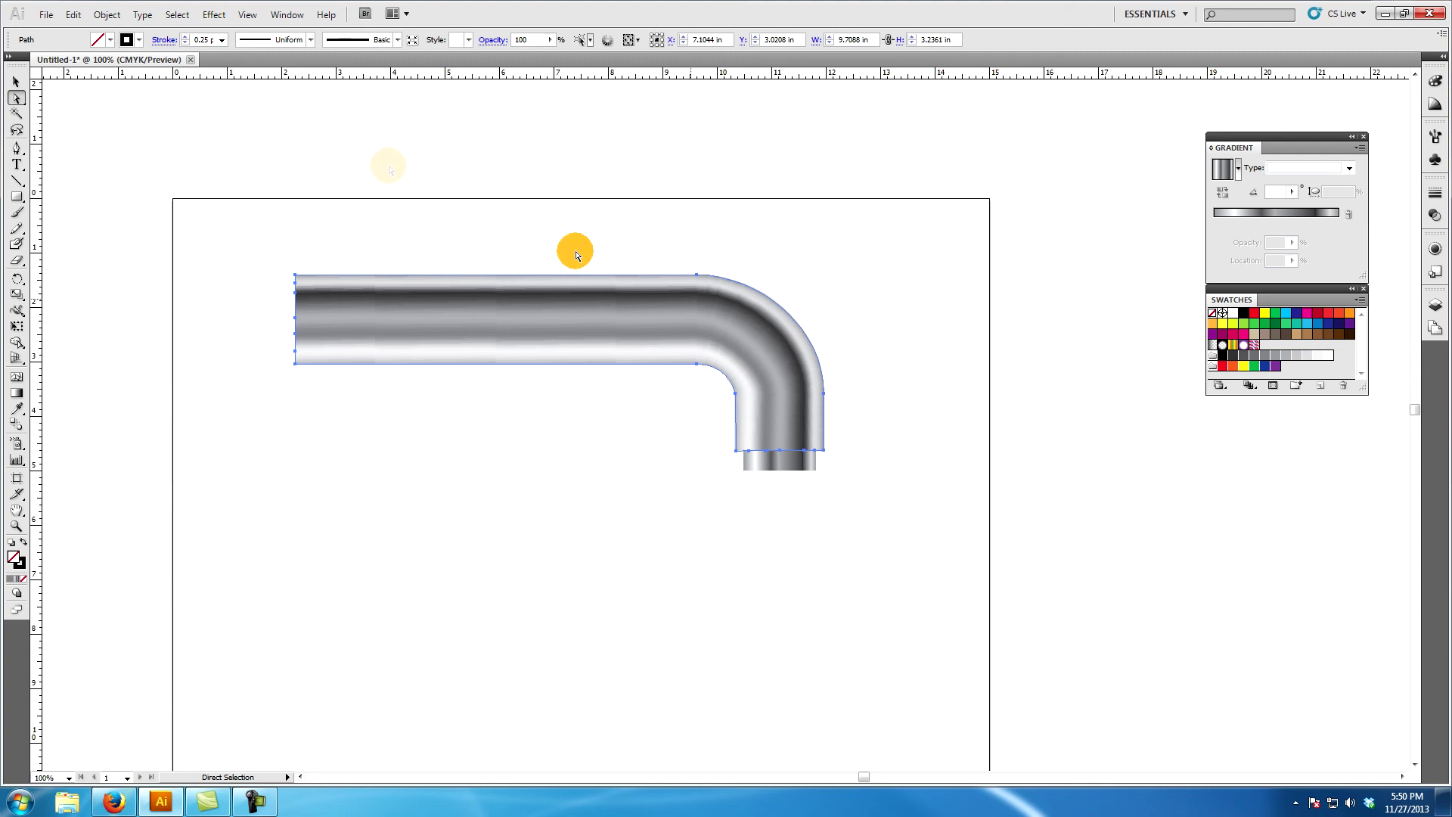
# Step: Raise the pipe outline's stroke weight to 3 pt
pyautogui.click(184, 36)
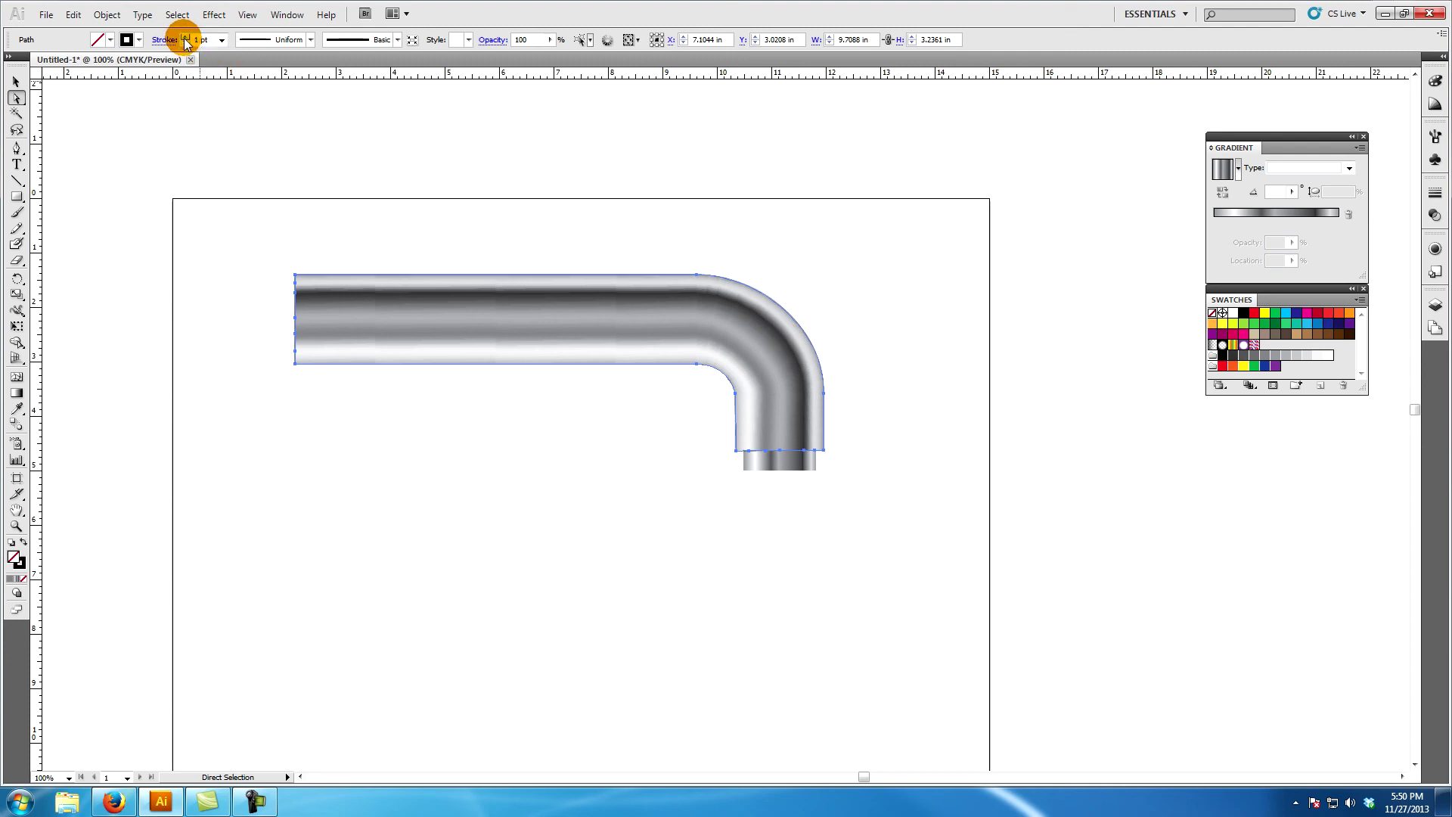
pyautogui.click(185, 36)
pyautogui.click(185, 36)
pyautogui.click(506, 223)
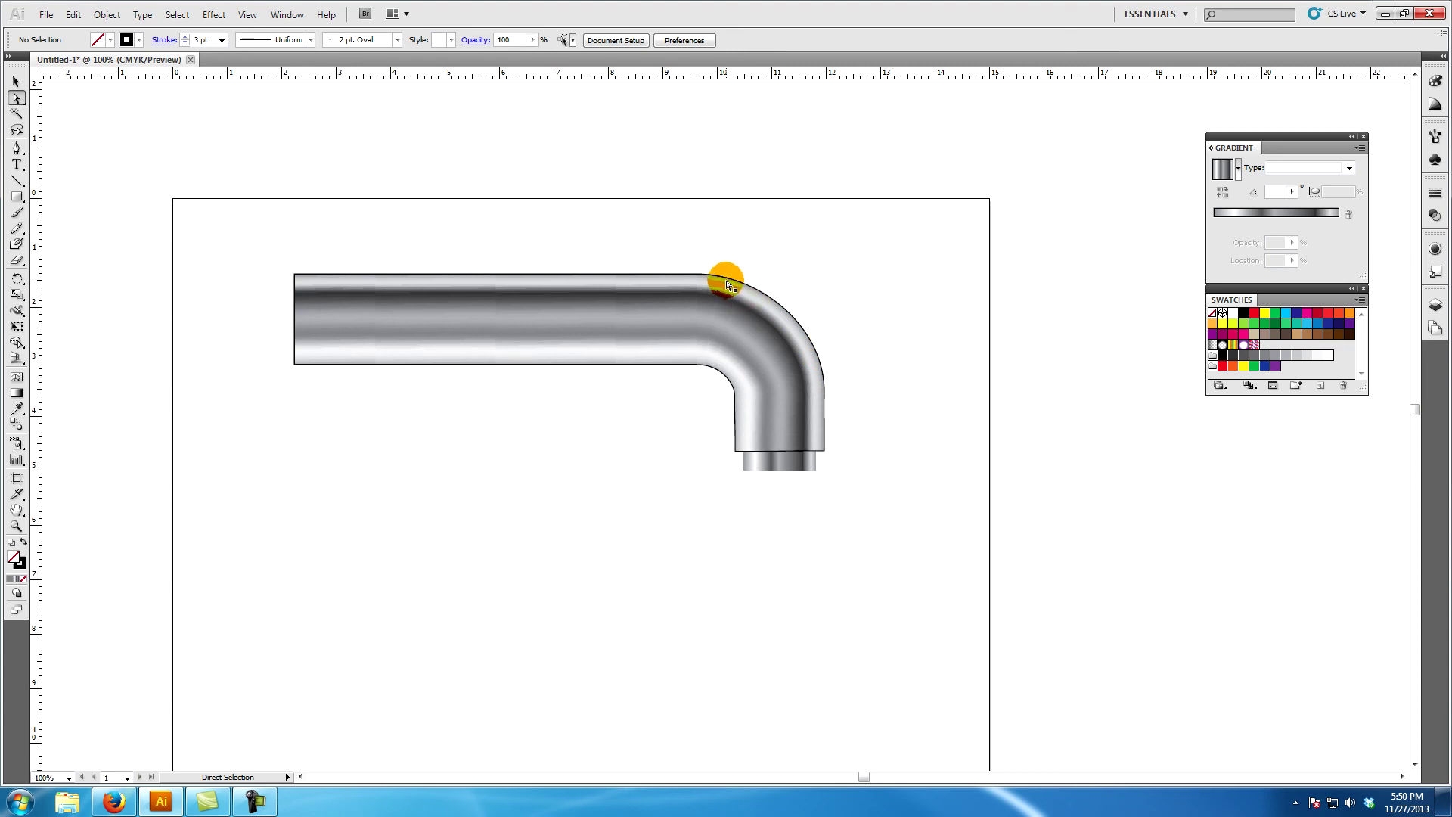
# Step: Give the nozzle cap a black 2 pt stroke
pyautogui.click(791, 461)
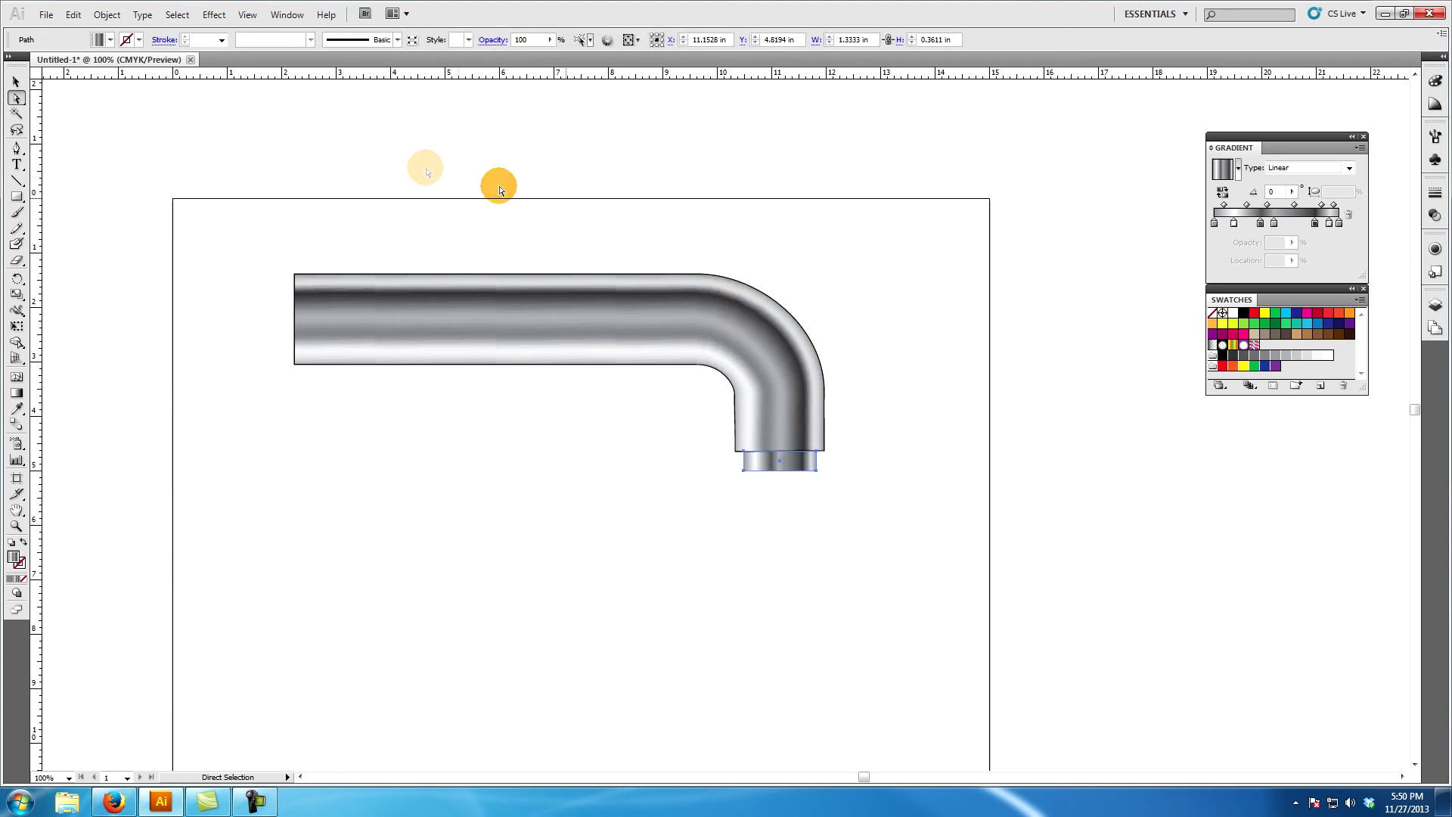
pyautogui.click(21, 566)
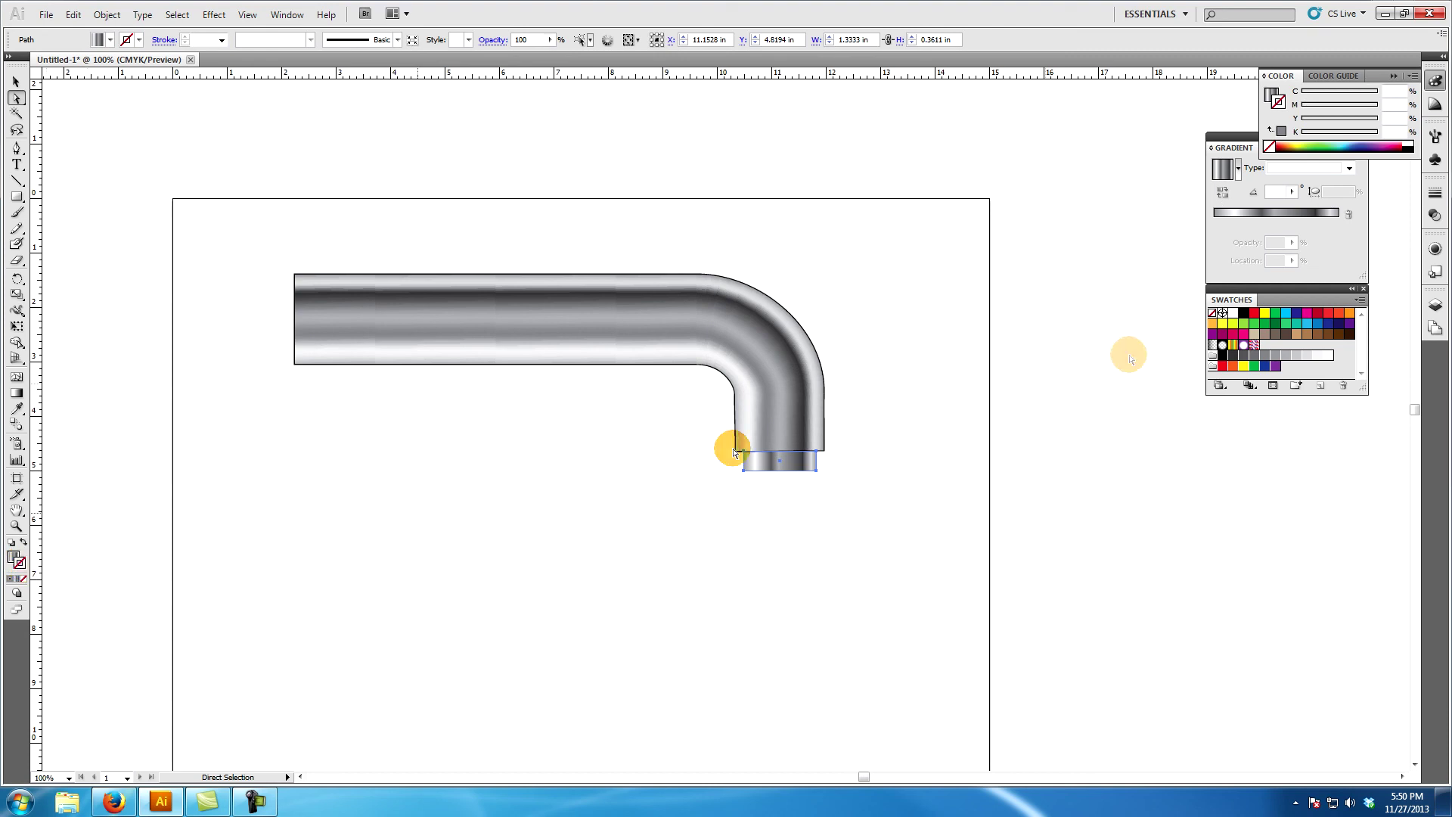
pyautogui.click(1408, 145)
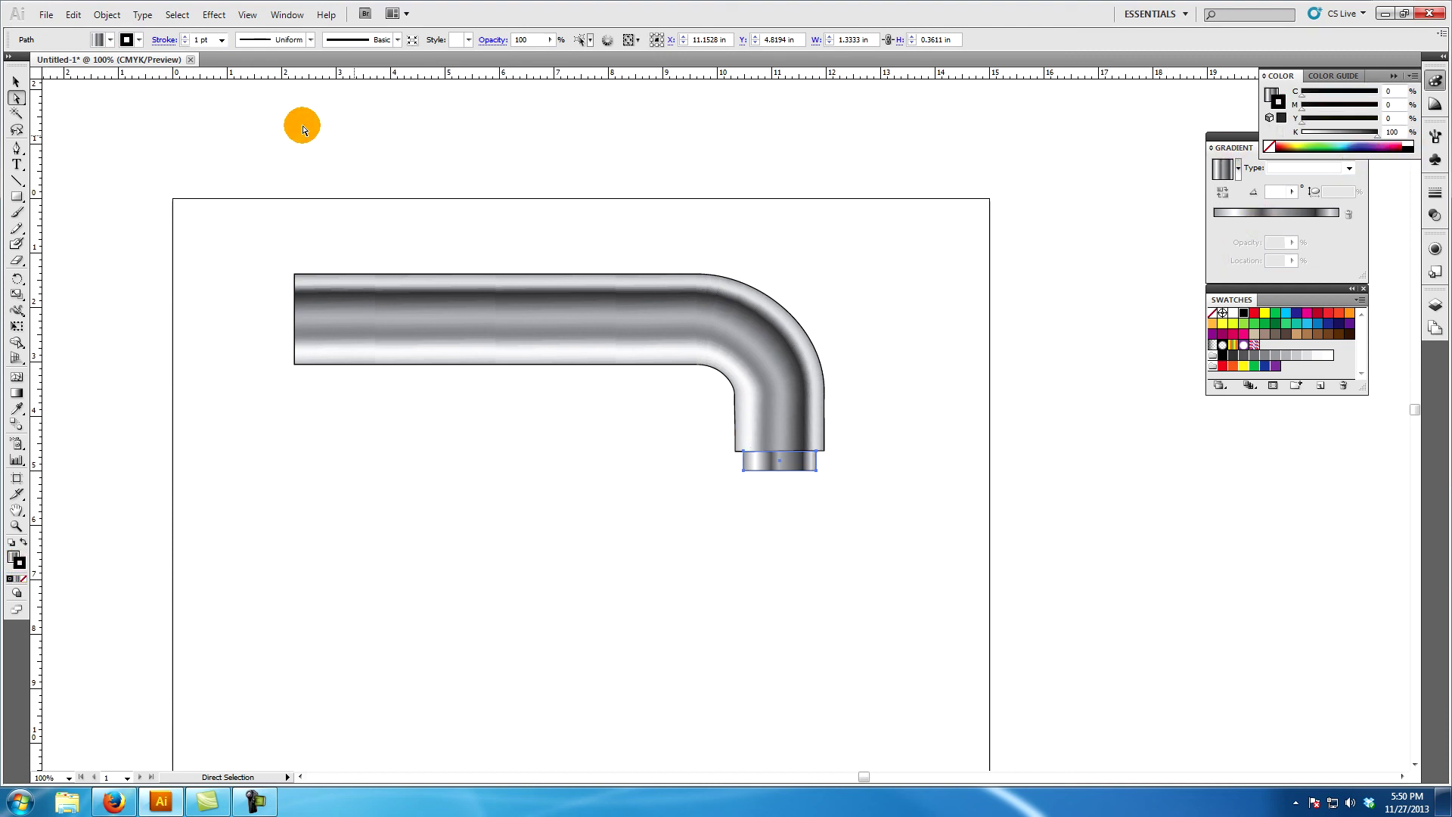
pyautogui.click(184, 35)
pyautogui.click(577, 239)
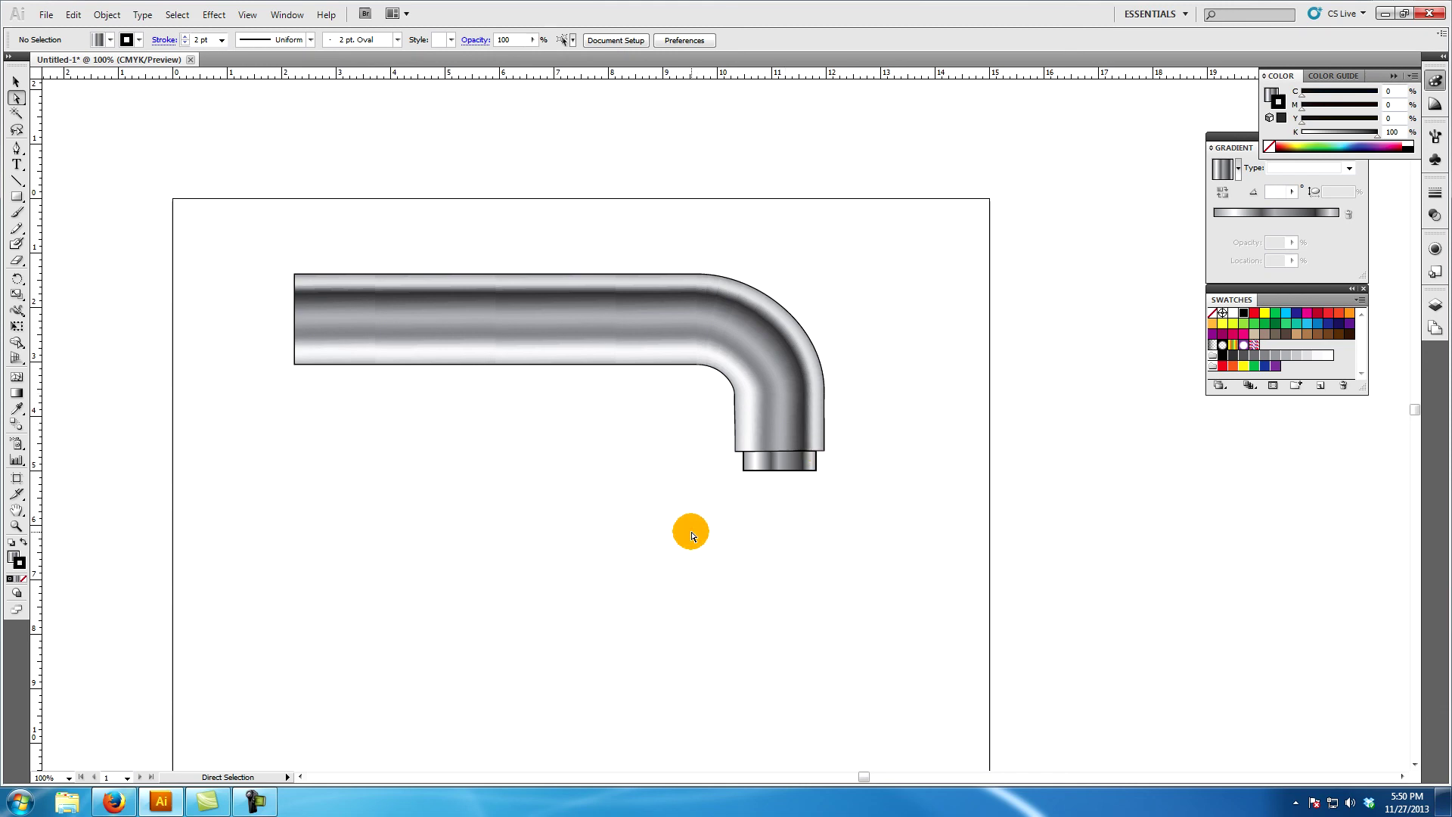
pyautogui.click(635, 323)
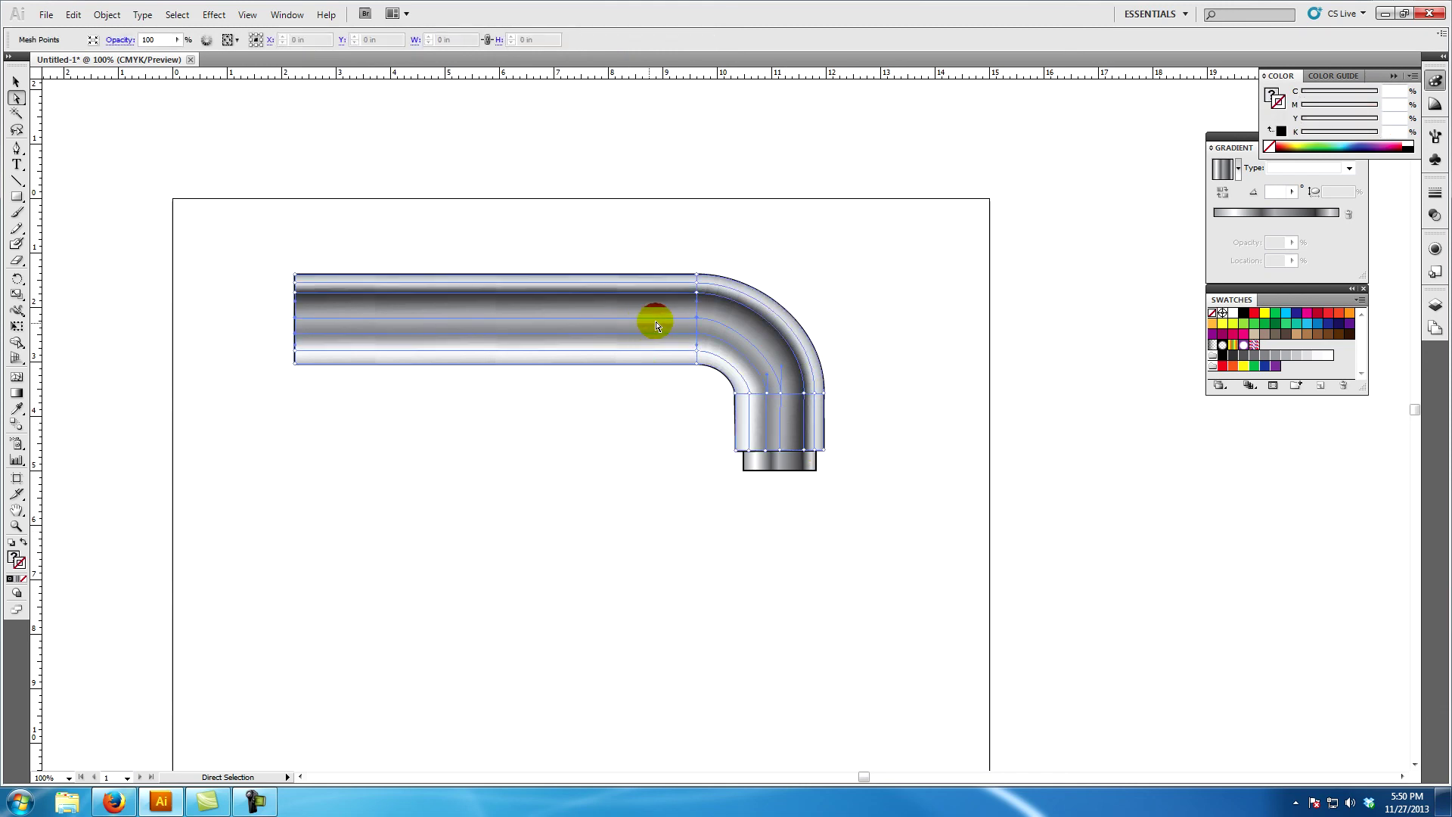
pyautogui.click(598, 239)
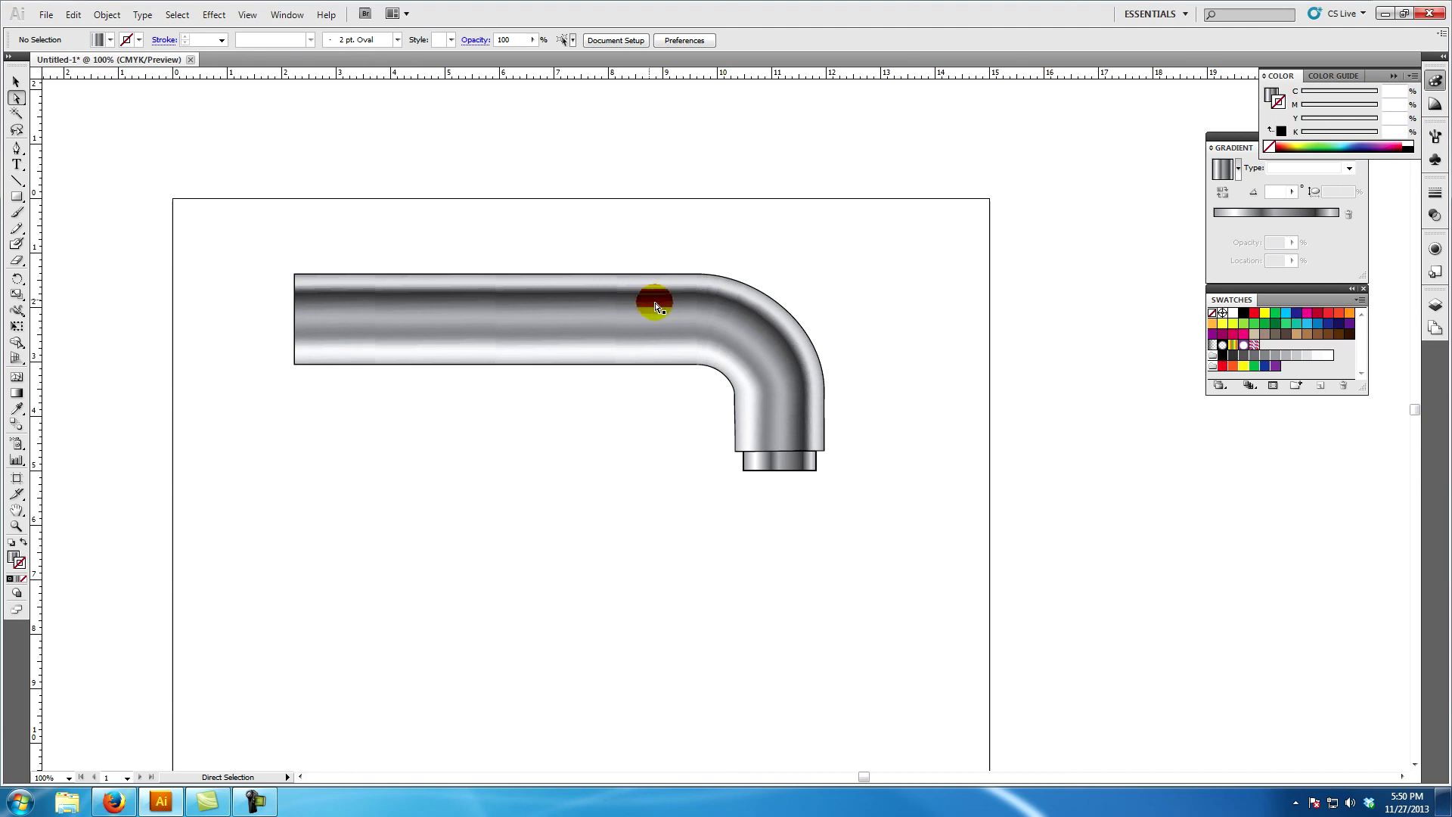